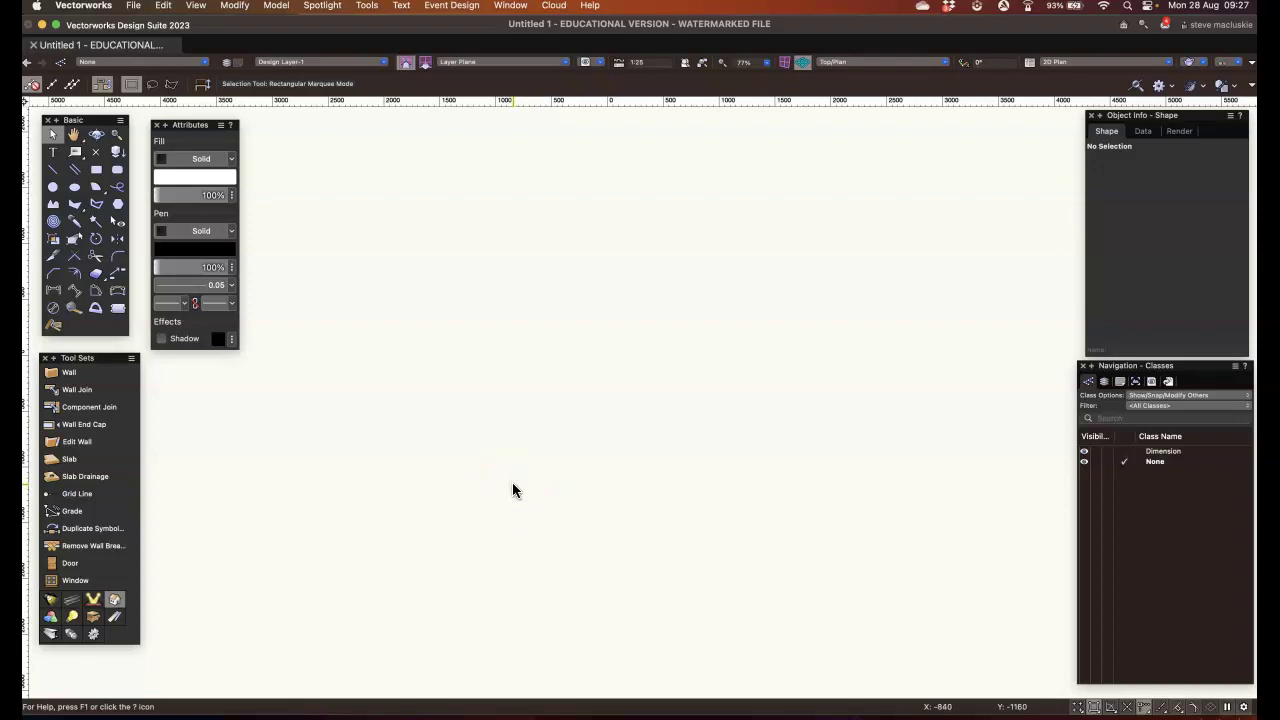
- Draw a long vertical line, about 2095 mm, near the canvas centre
left_click(77, 259)
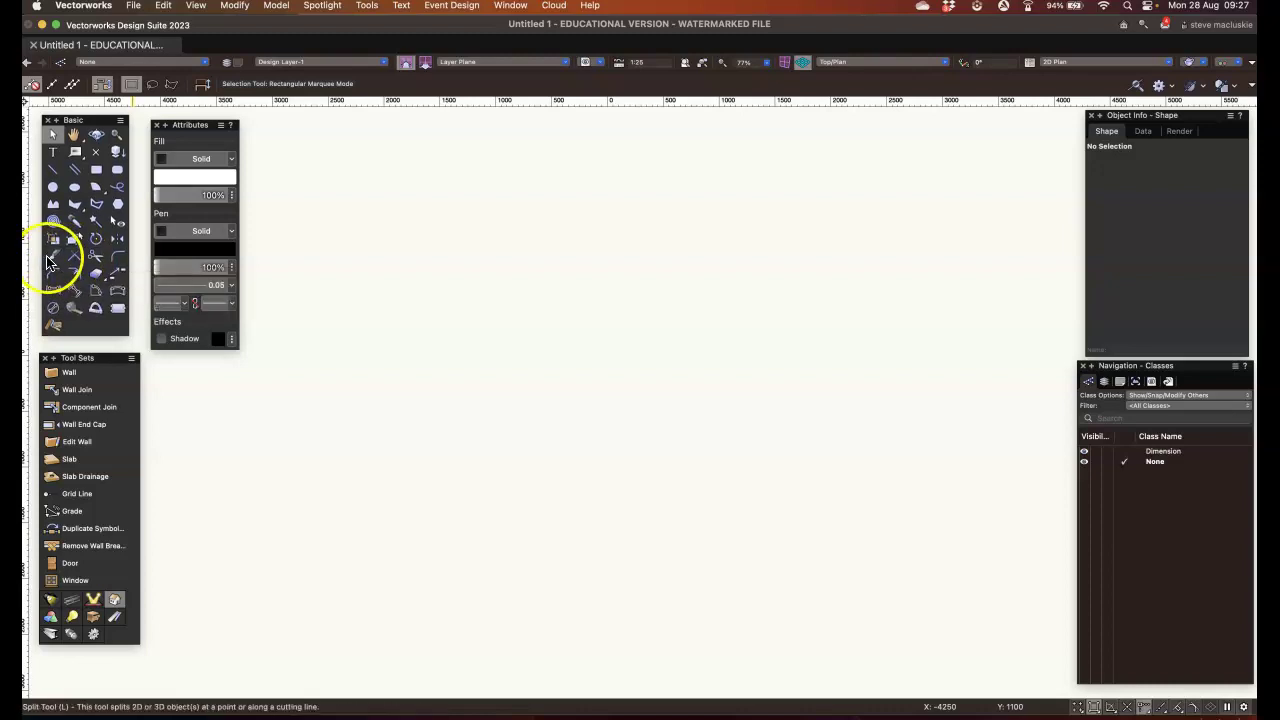
left_click(53, 169)
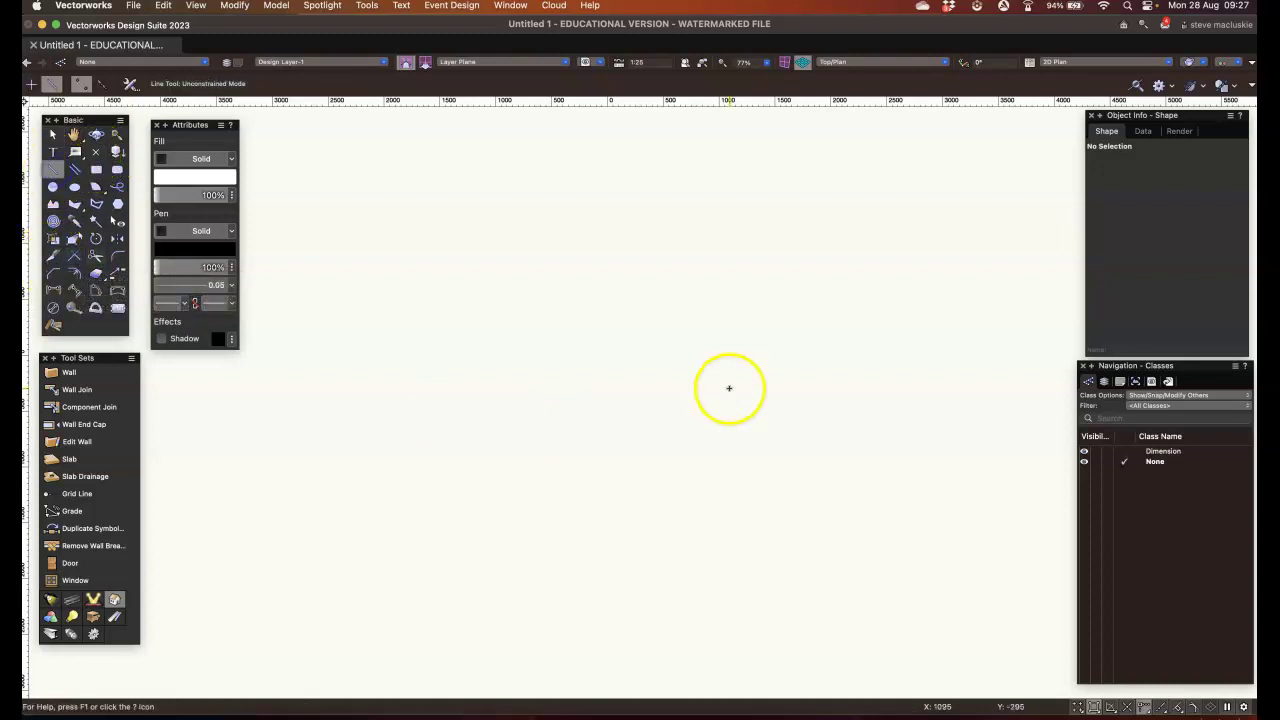
left_click(670, 246)
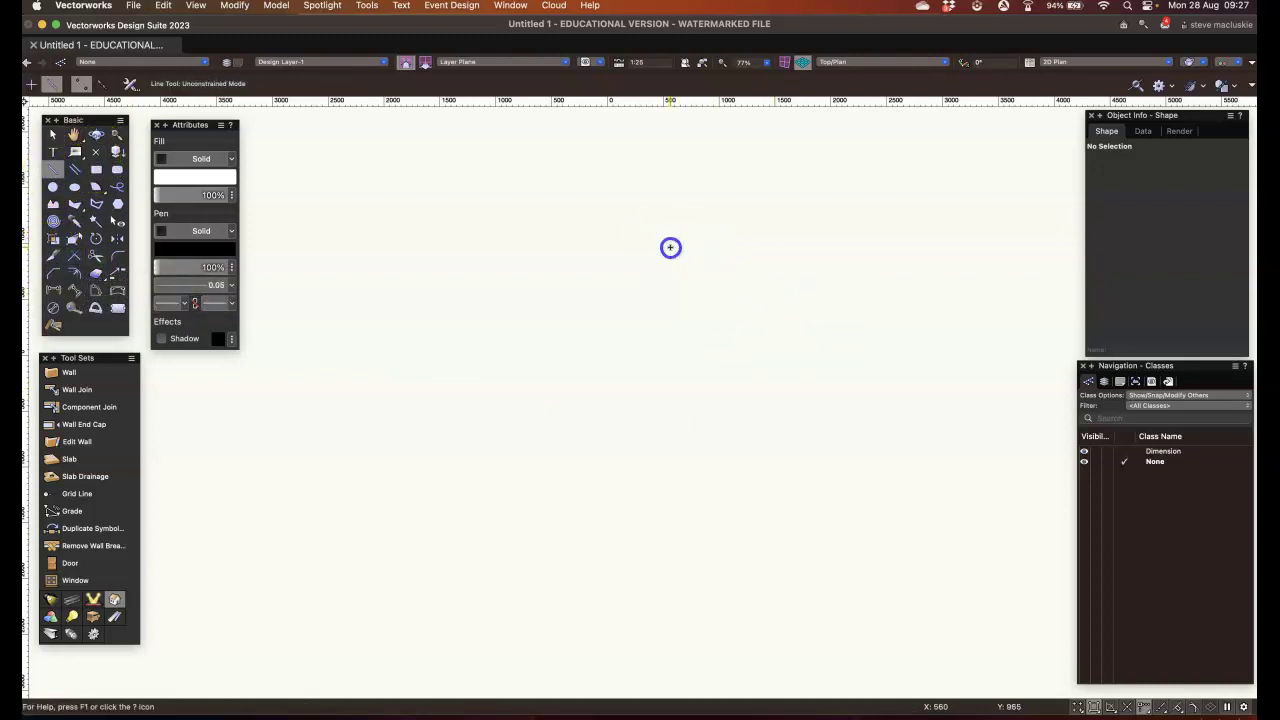
left_click(674, 481)
- Draw three roughly horizontal lines stacked to the left of the vertical line
left_click(464, 278)
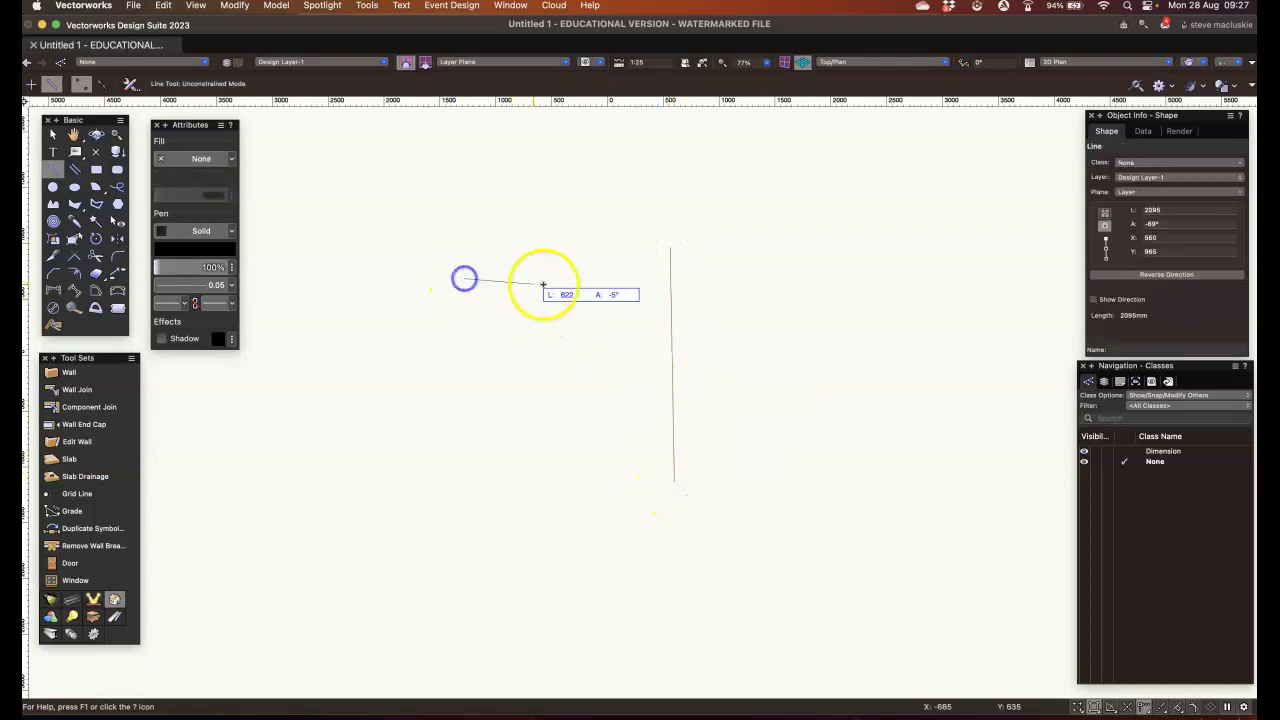
left_click(583, 278)
left_click(470, 355)
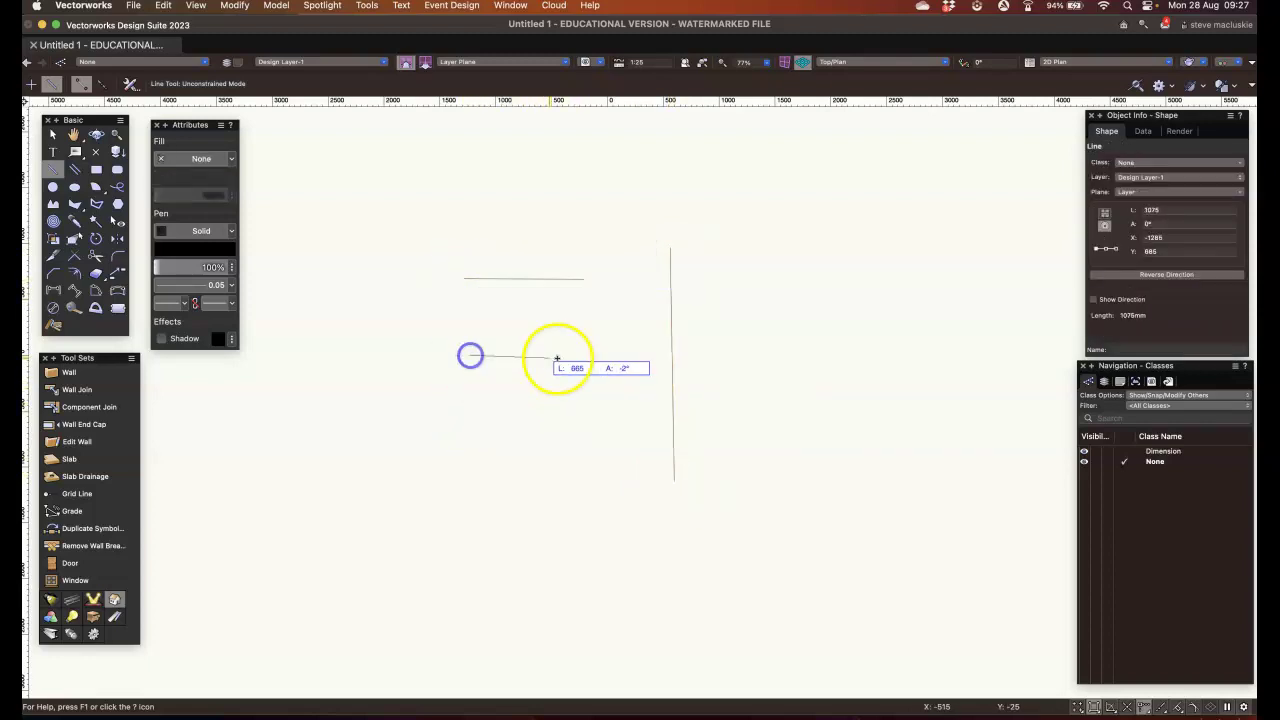
left_click_drag(557, 357, 600, 351)
left_click_drag(463, 426, 445, 429)
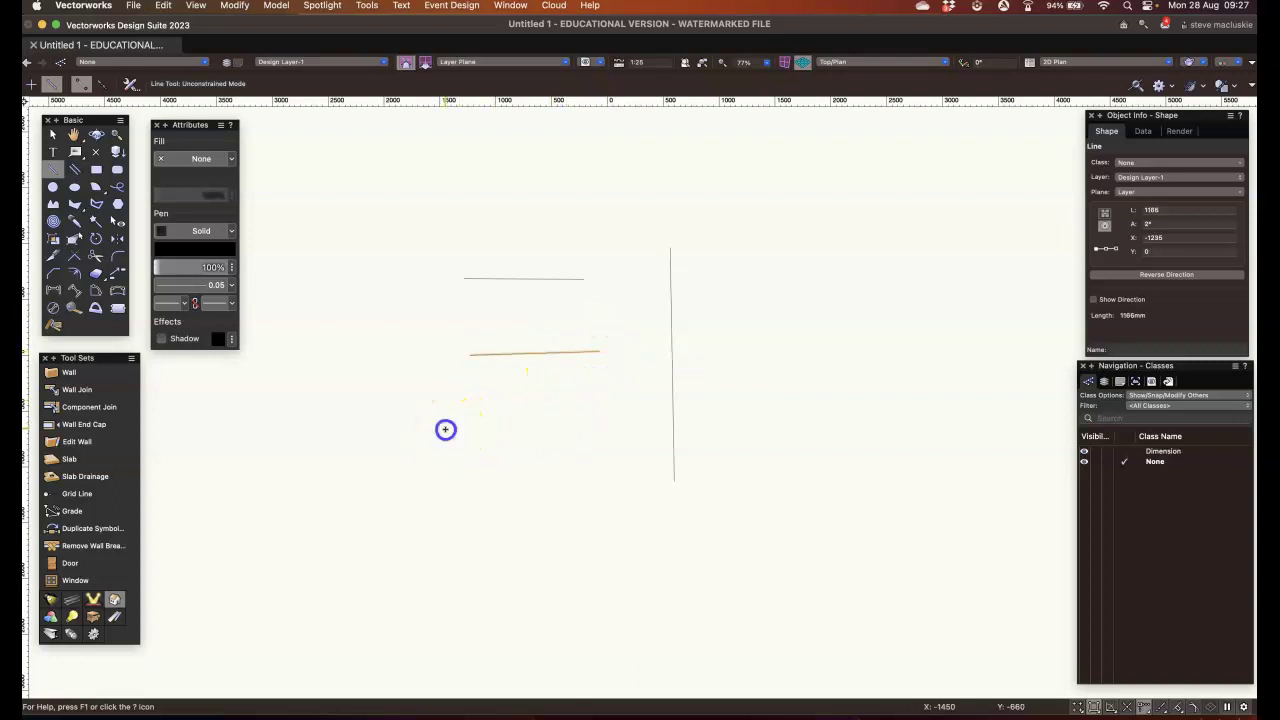
left_click(600, 437)
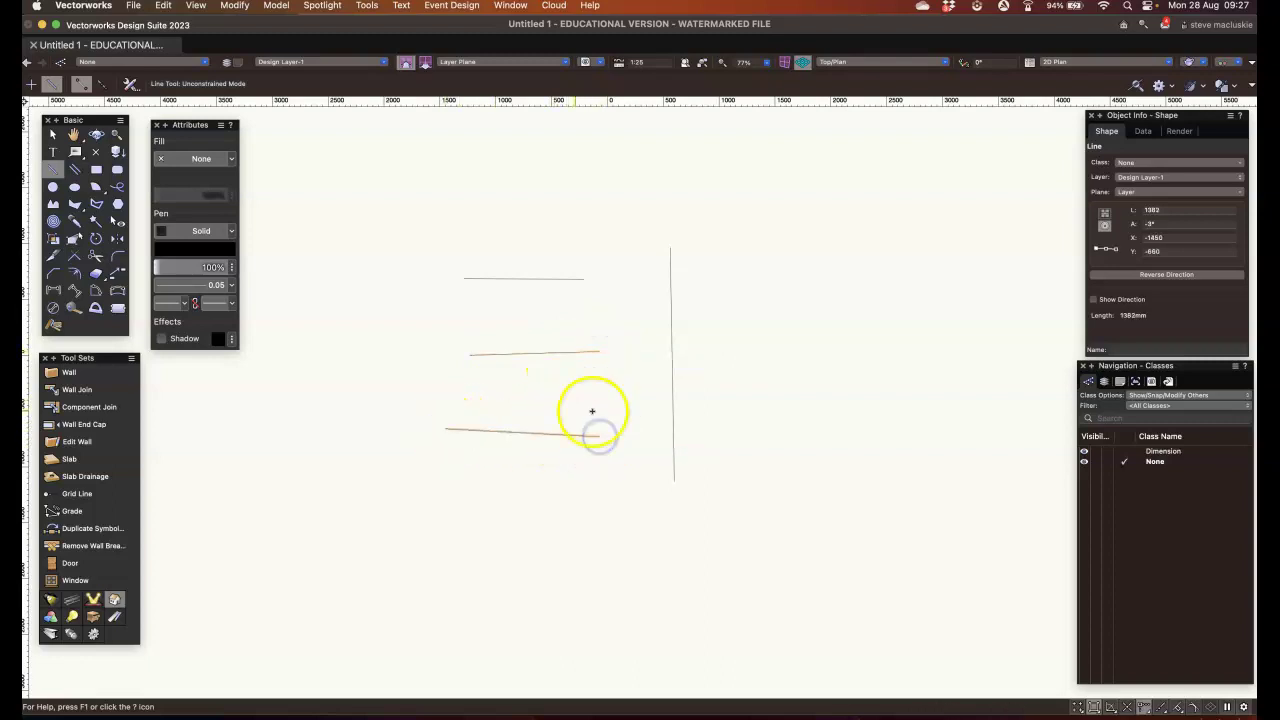
left_click(53, 134)
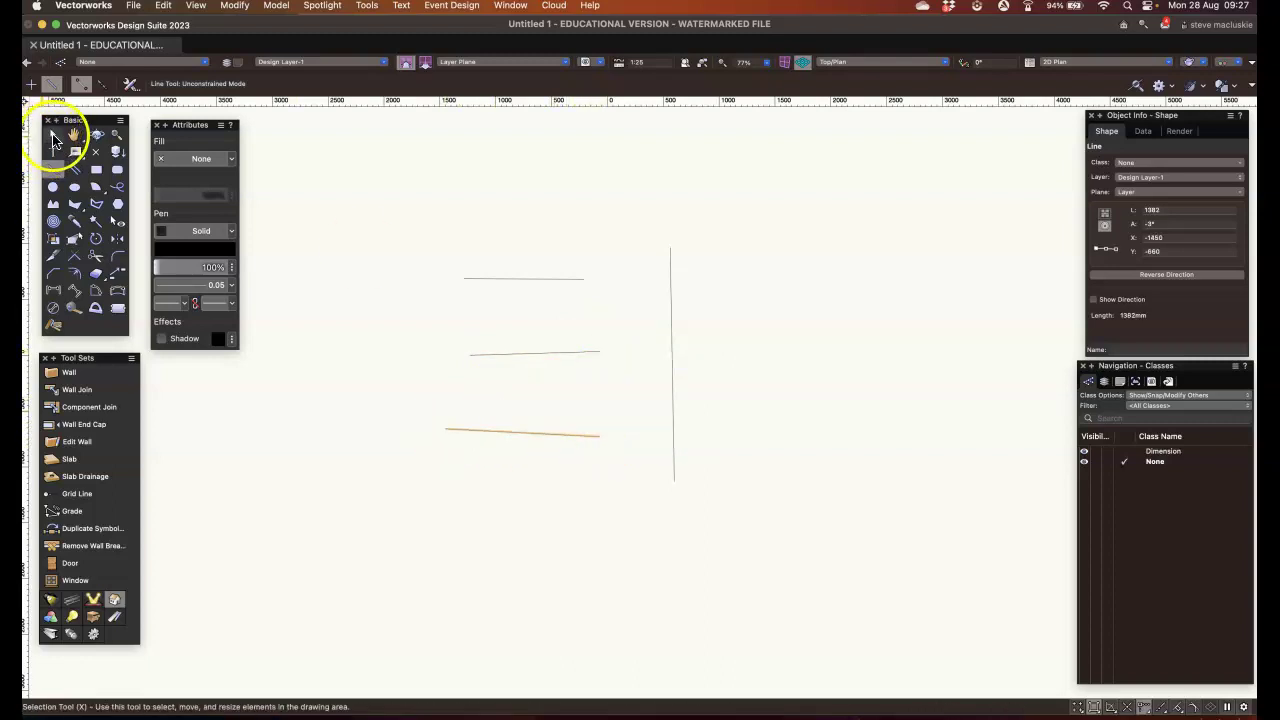
- Give the top line a blue pen colour and the middle line a red one
left_click(502, 279)
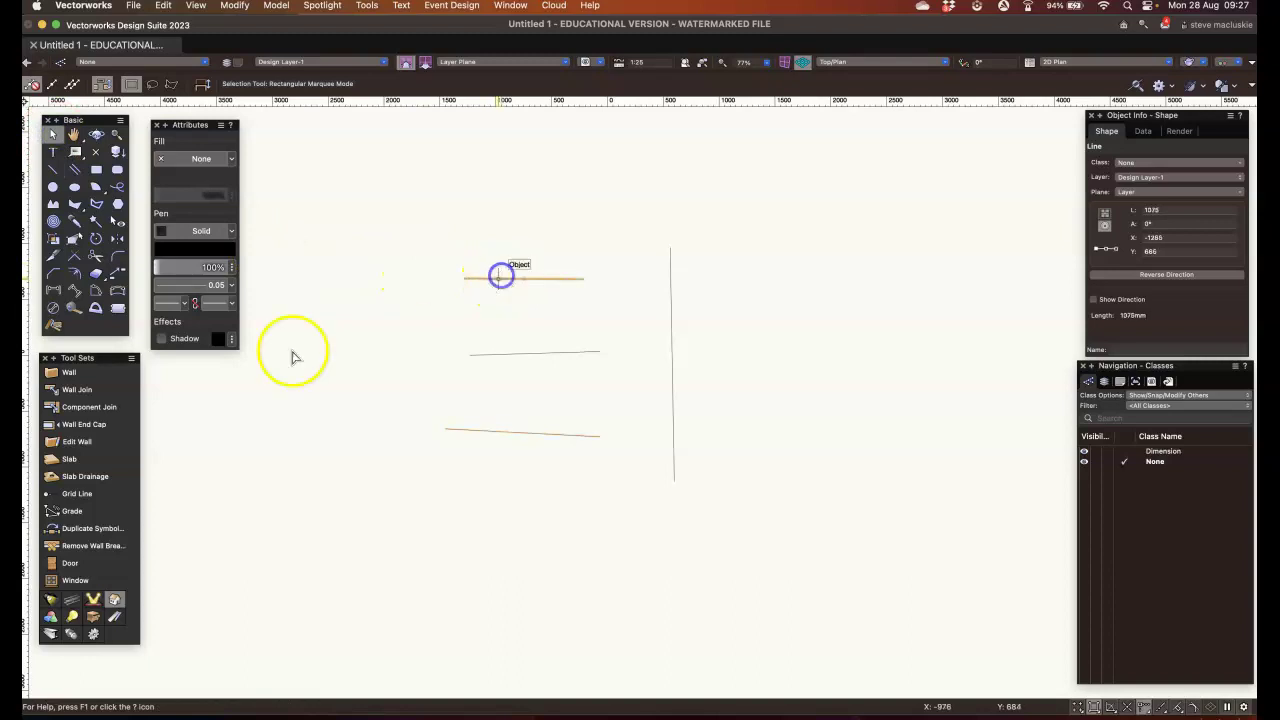
left_click(193, 250)
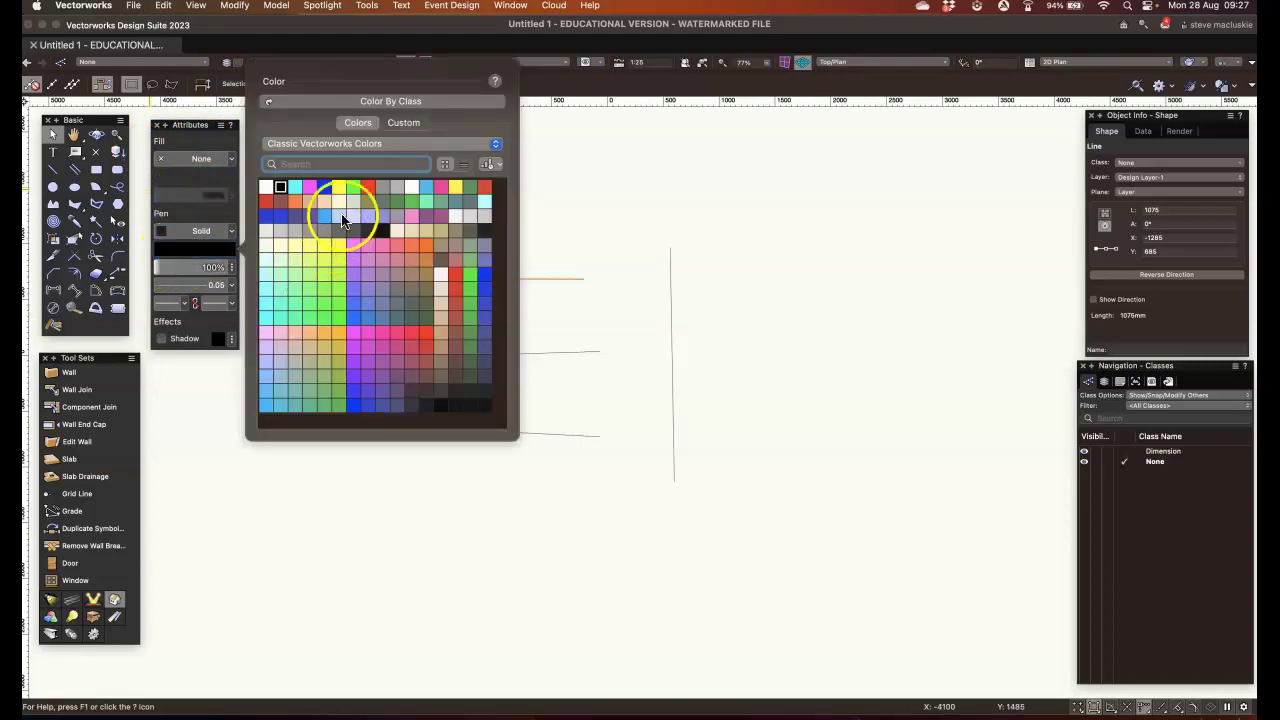
left_click(324, 187)
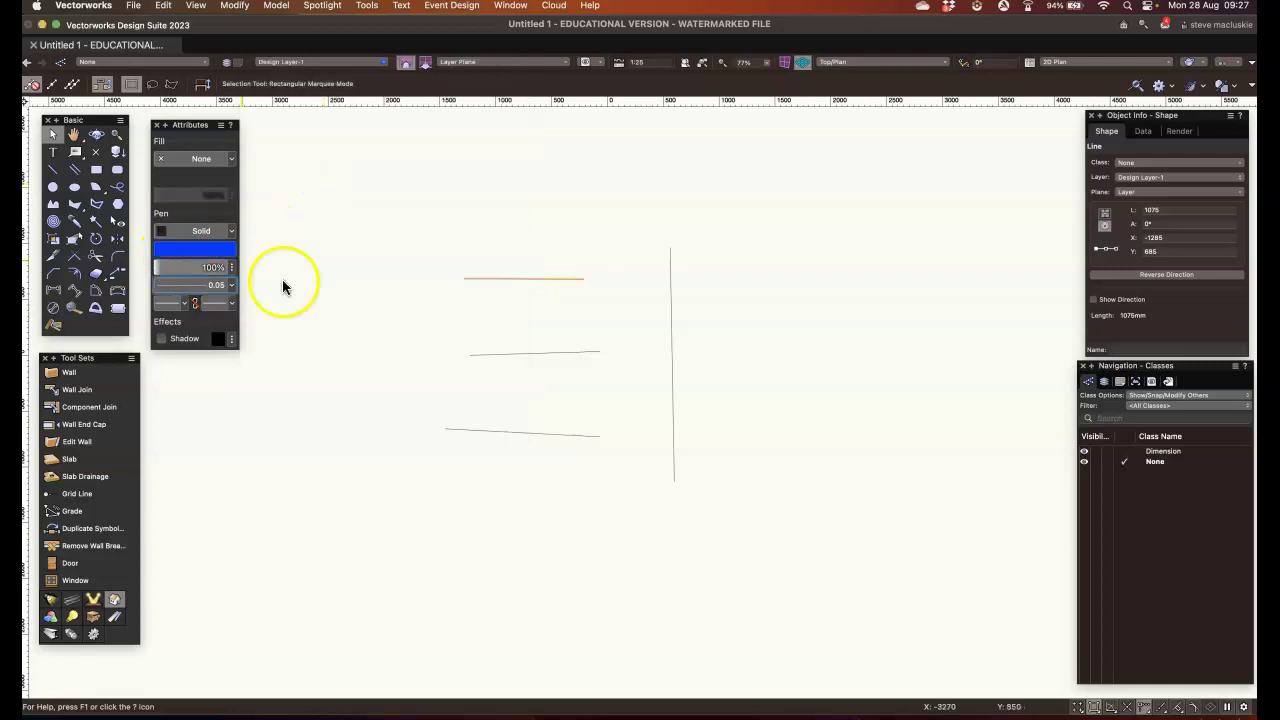
left_click(531, 351)
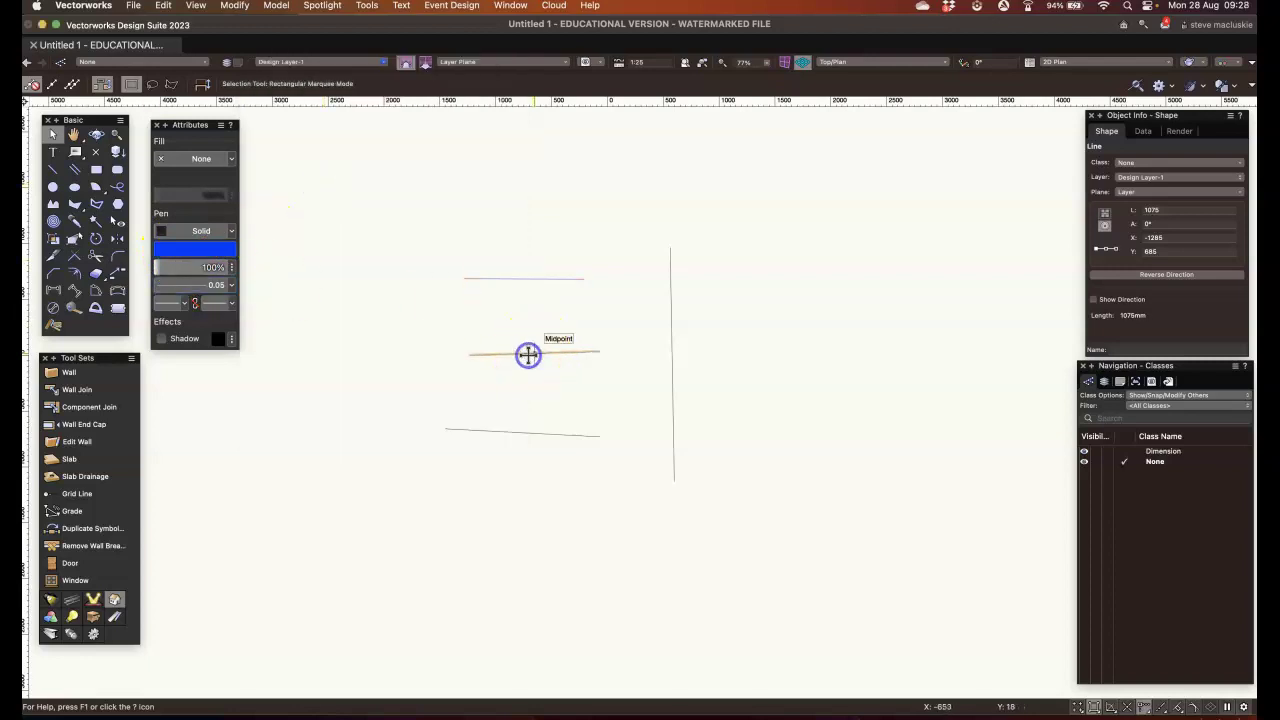
left_click(190, 251)
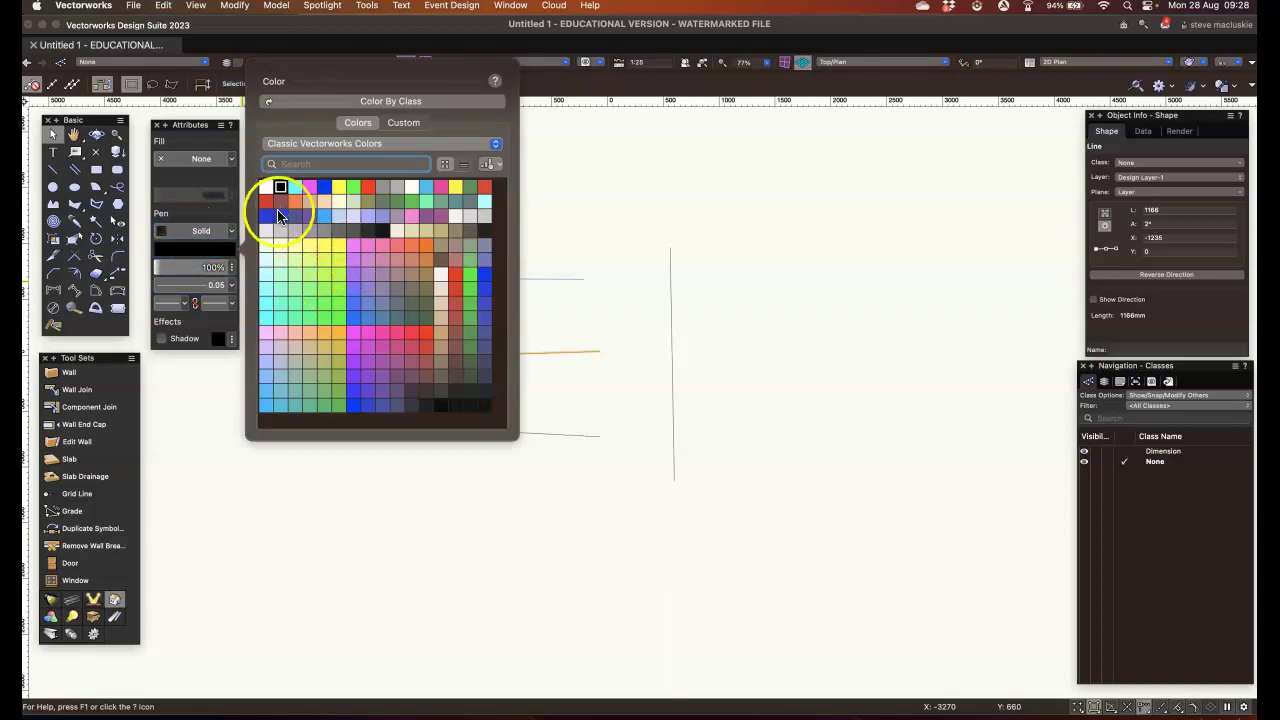
left_click(369, 191)
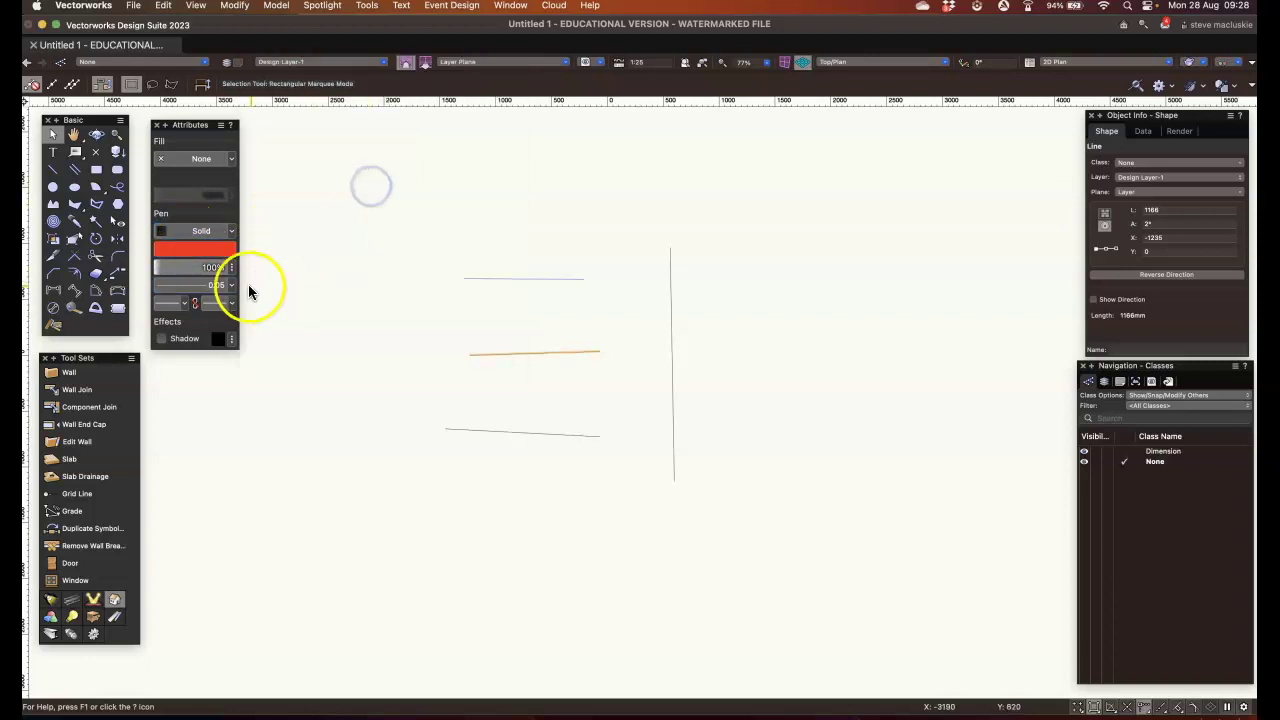
- With nothing selected, make green the default pen colour
left_click(534, 440)
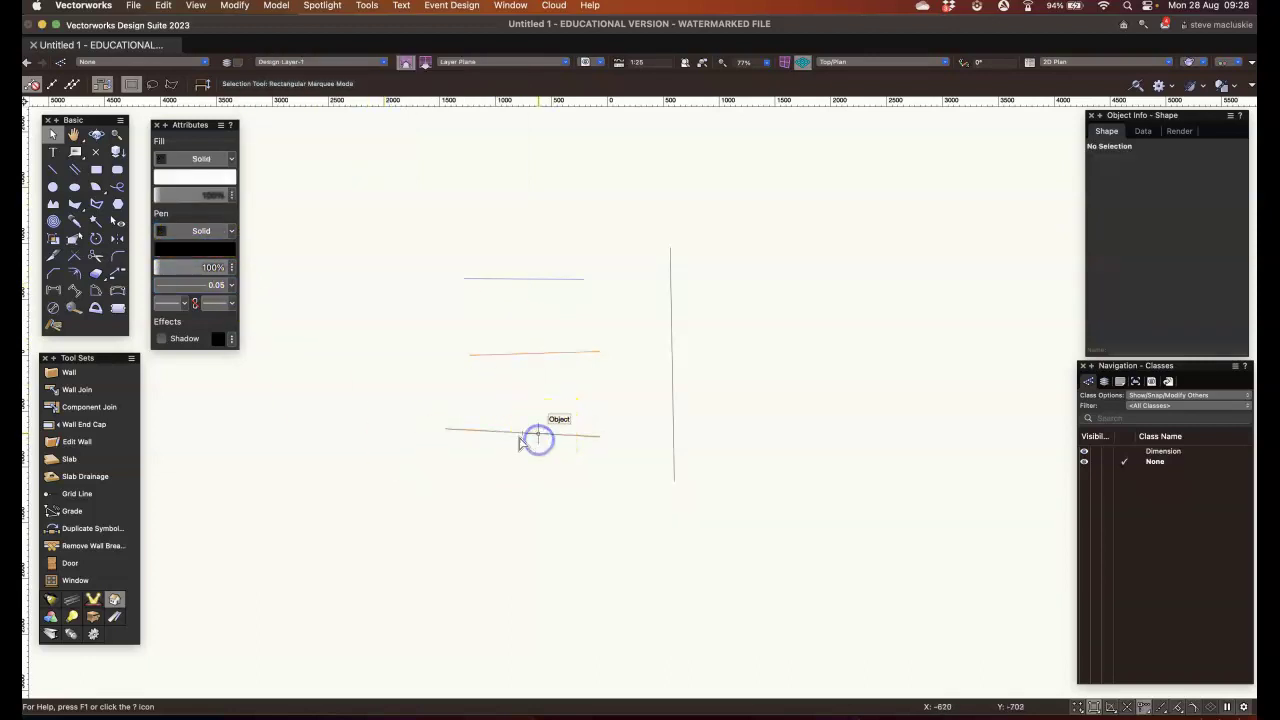
left_click(196, 251)
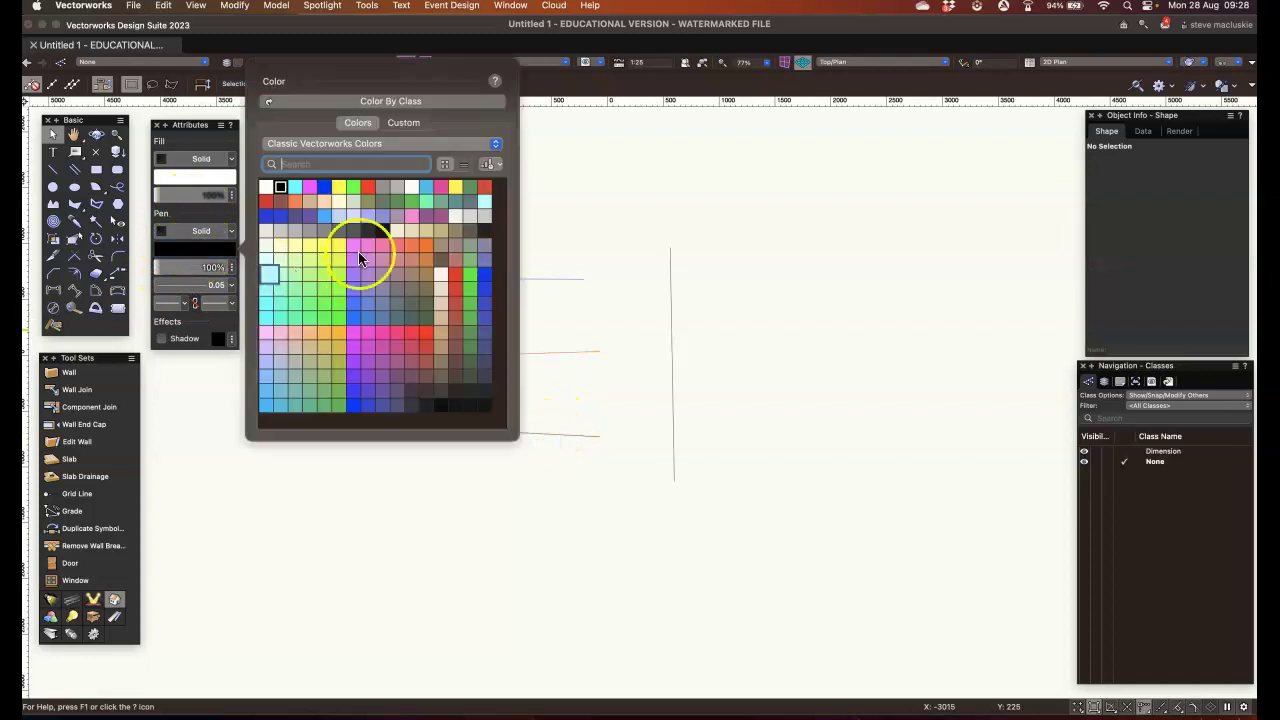
left_click(357, 190)
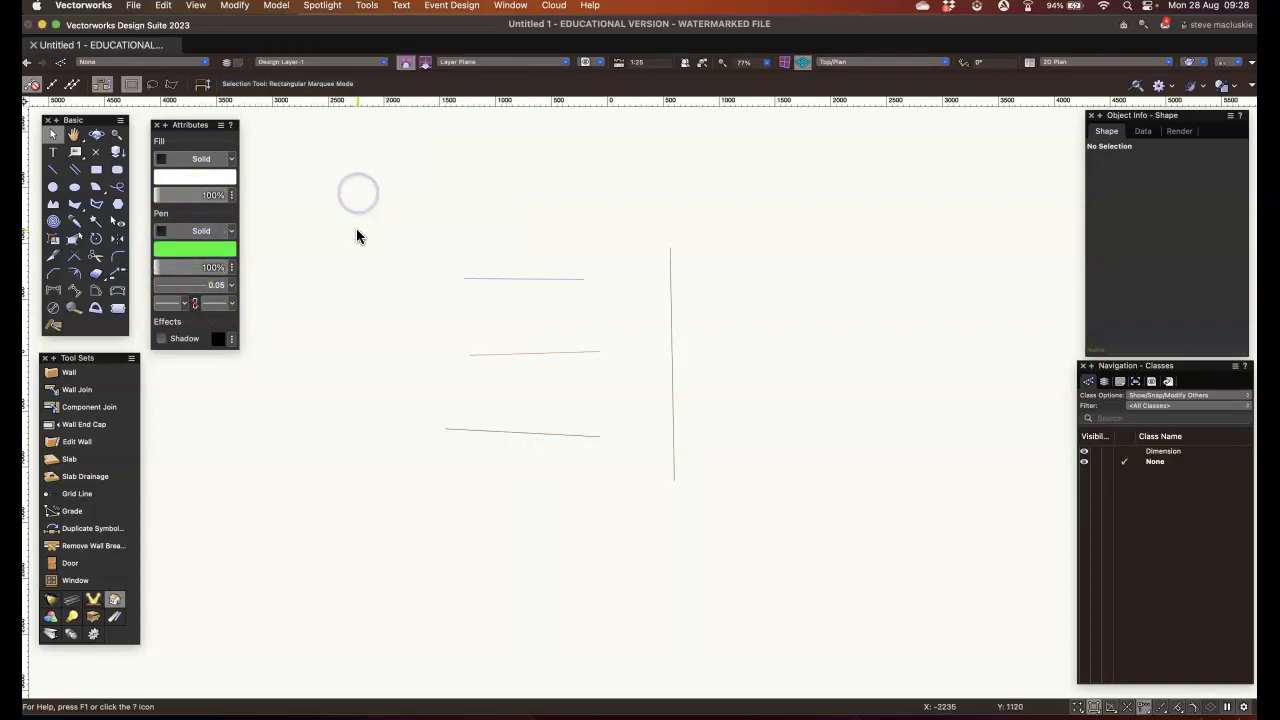
- Set the top line's thickness to 0.50
left_click(510, 278)
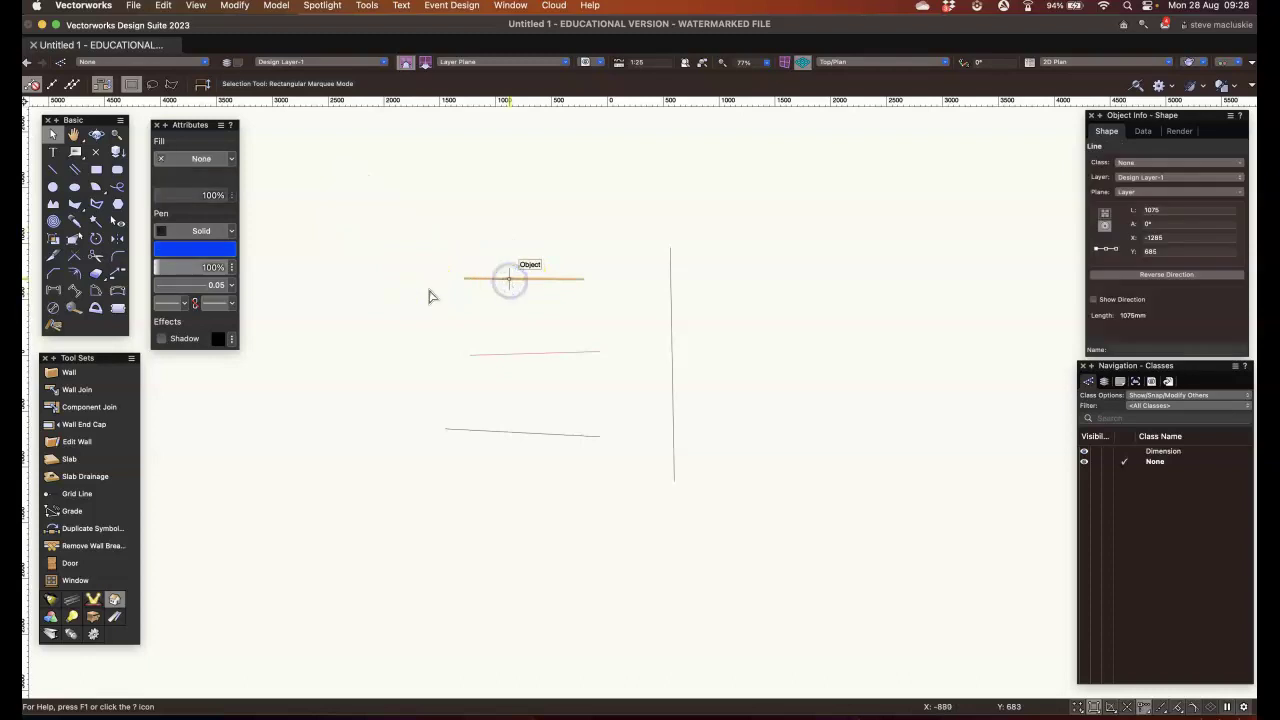
left_click(222, 285)
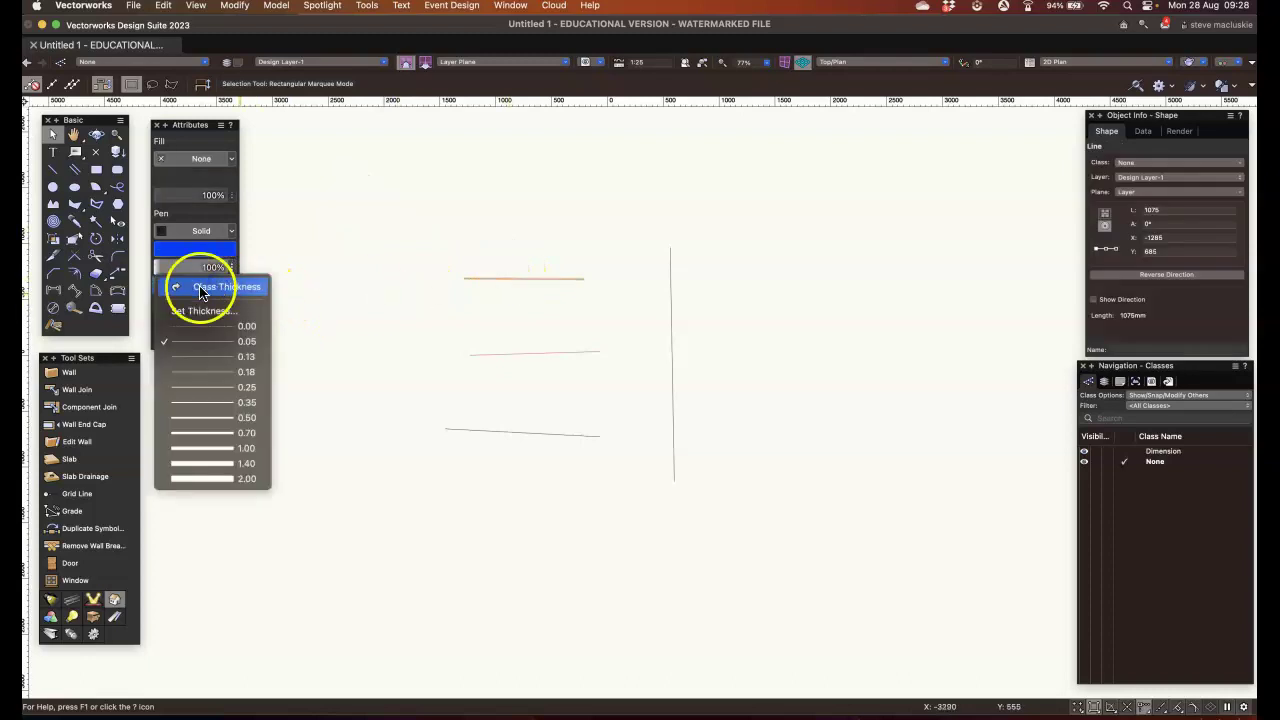
left_click(229, 342)
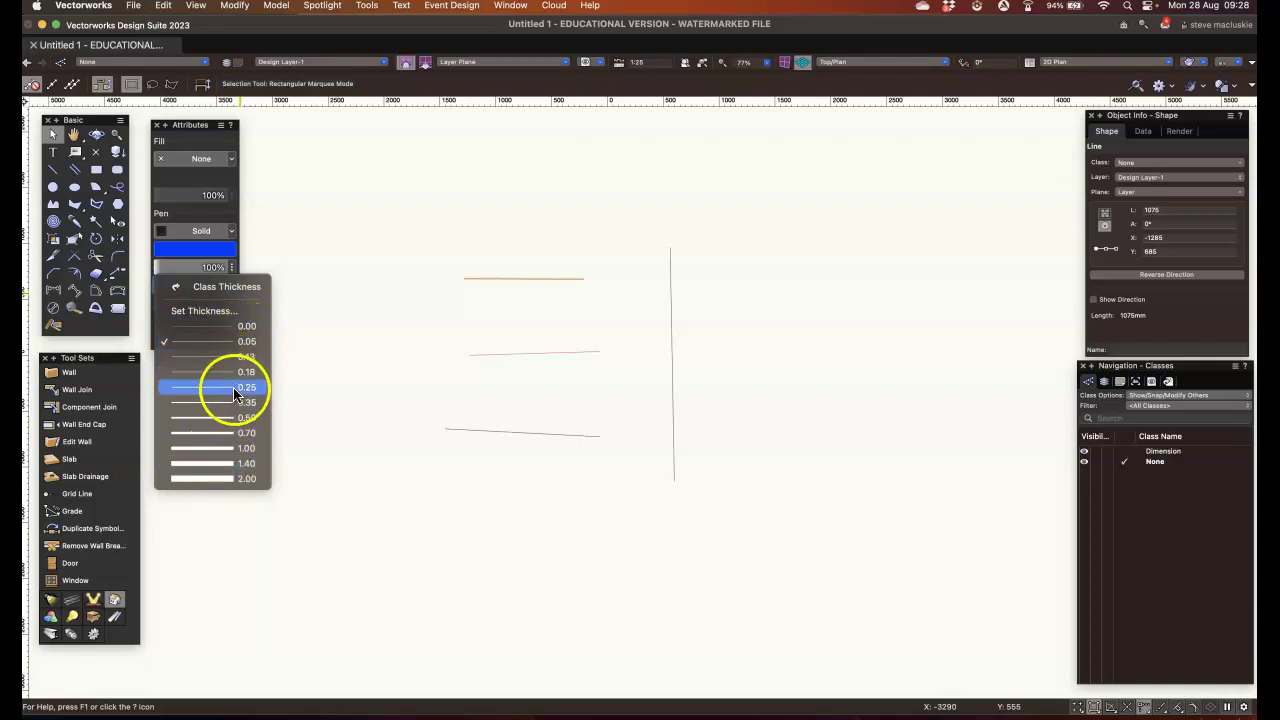
left_click(214, 417)
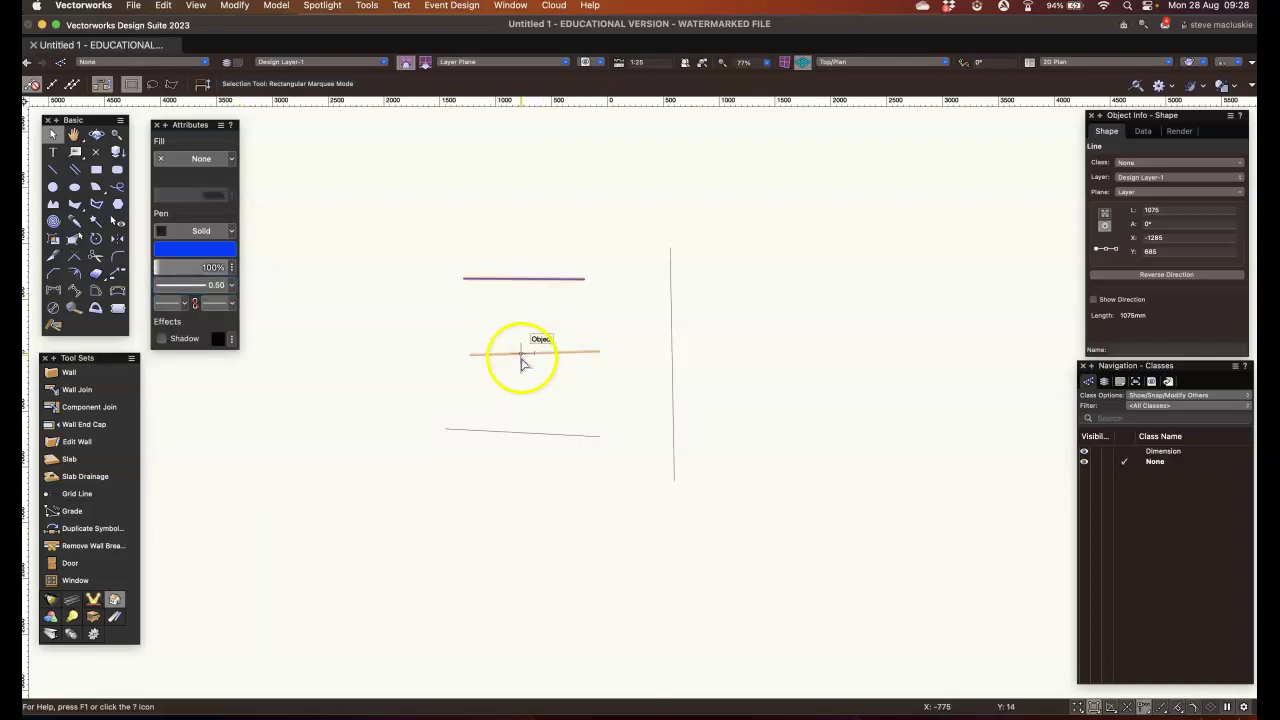
- Set the middle line's thickness to 1.00 and the bottom line's to 2.00
left_click(520, 356)
left_click(224, 285)
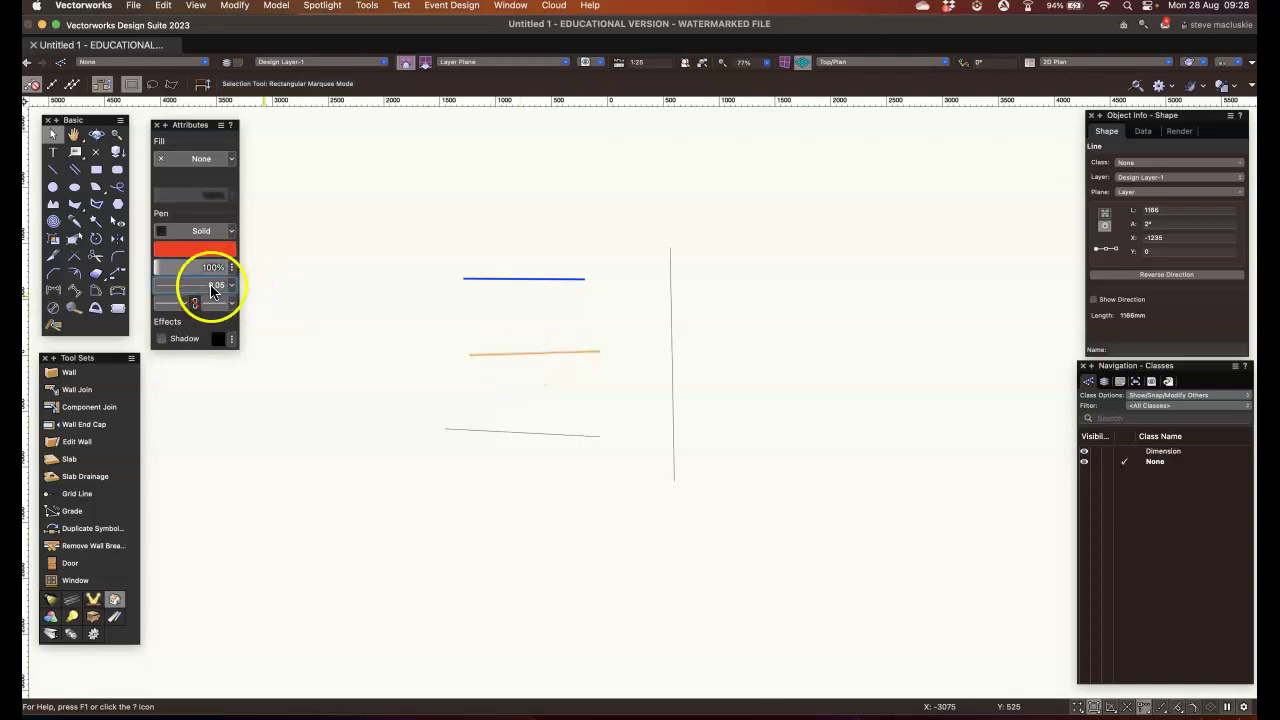
left_click(218, 448)
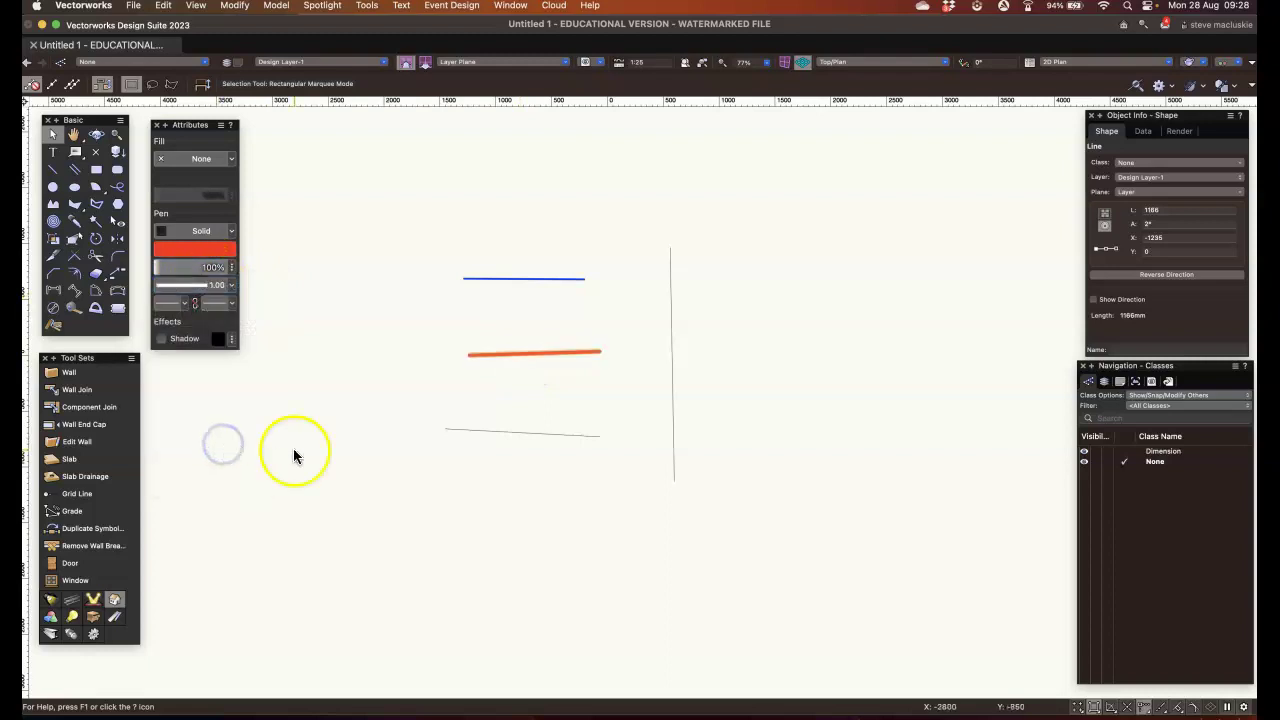
left_click(537, 436)
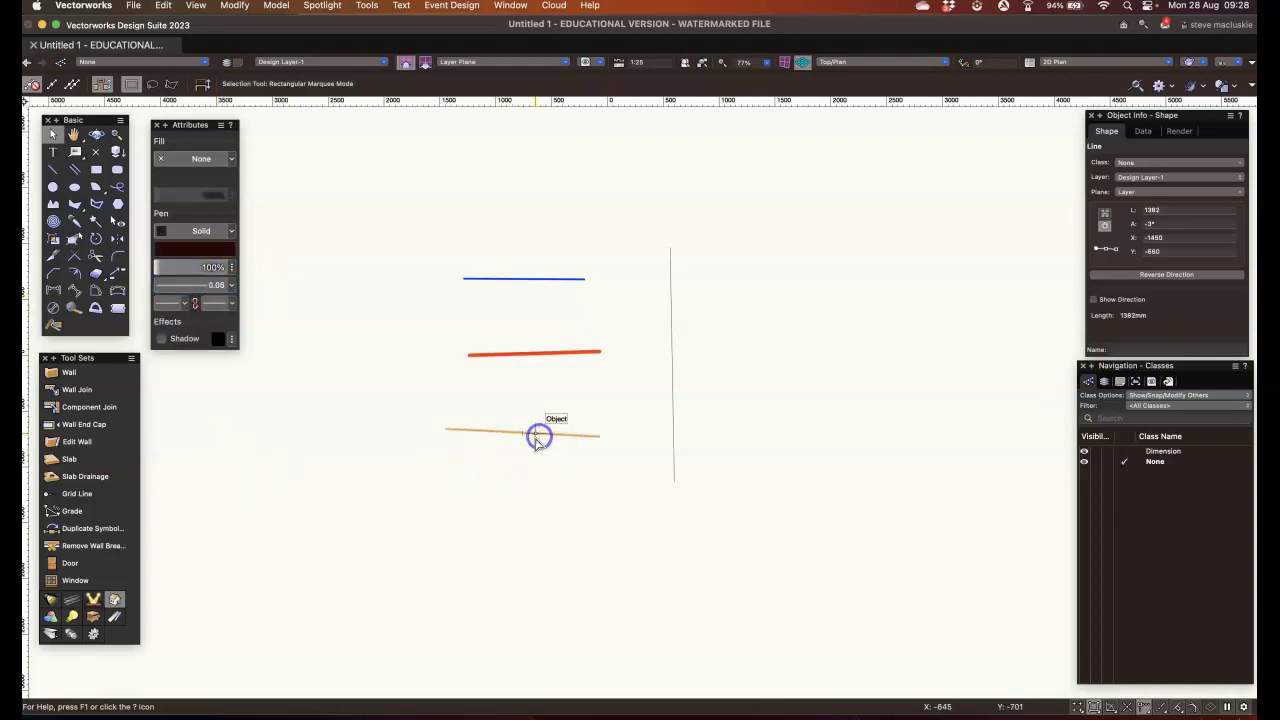
left_click(214, 286)
left_click(222, 479)
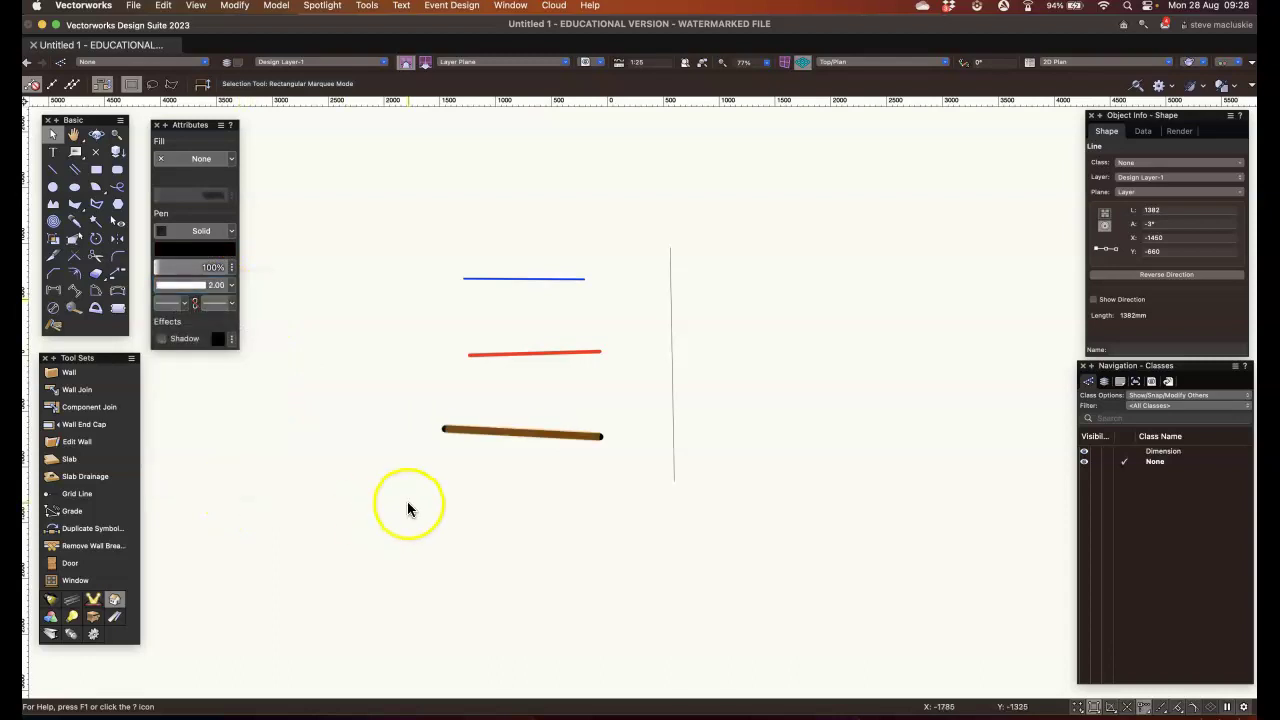
- Cancel the custom Set Thickness dialog without applying 2.00 mm
left_click(216, 288)
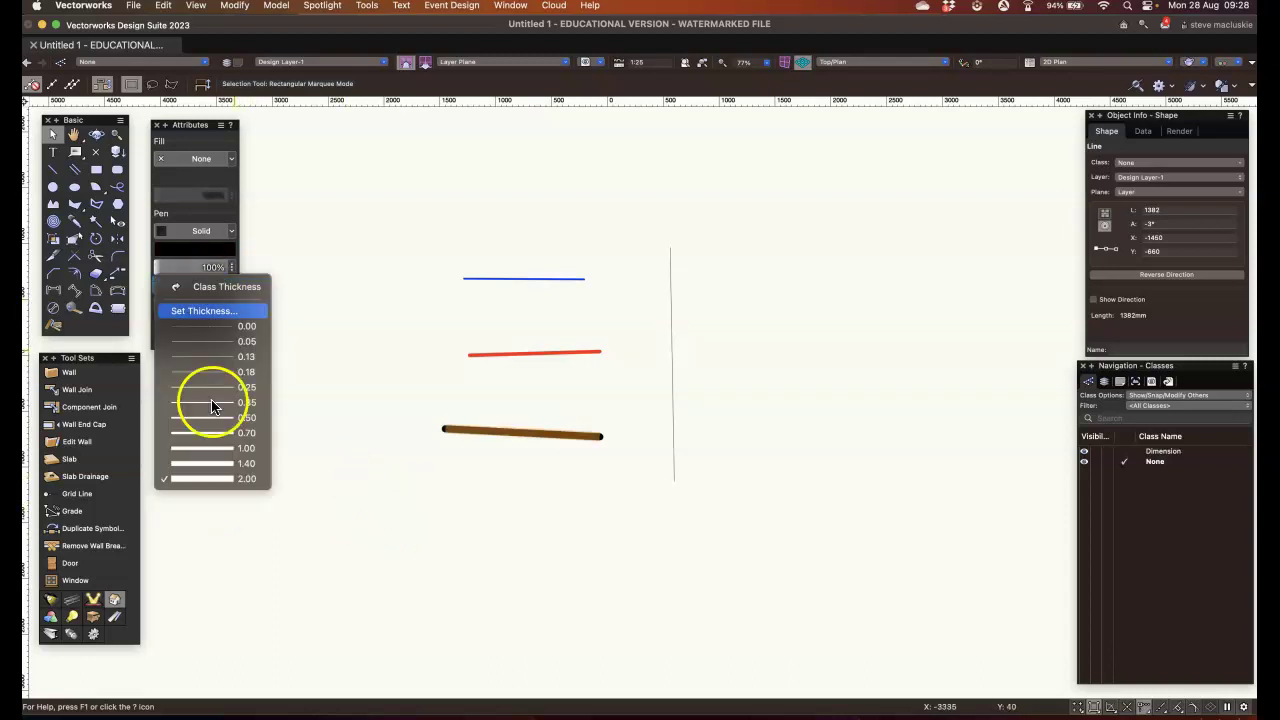
left_click(204, 311)
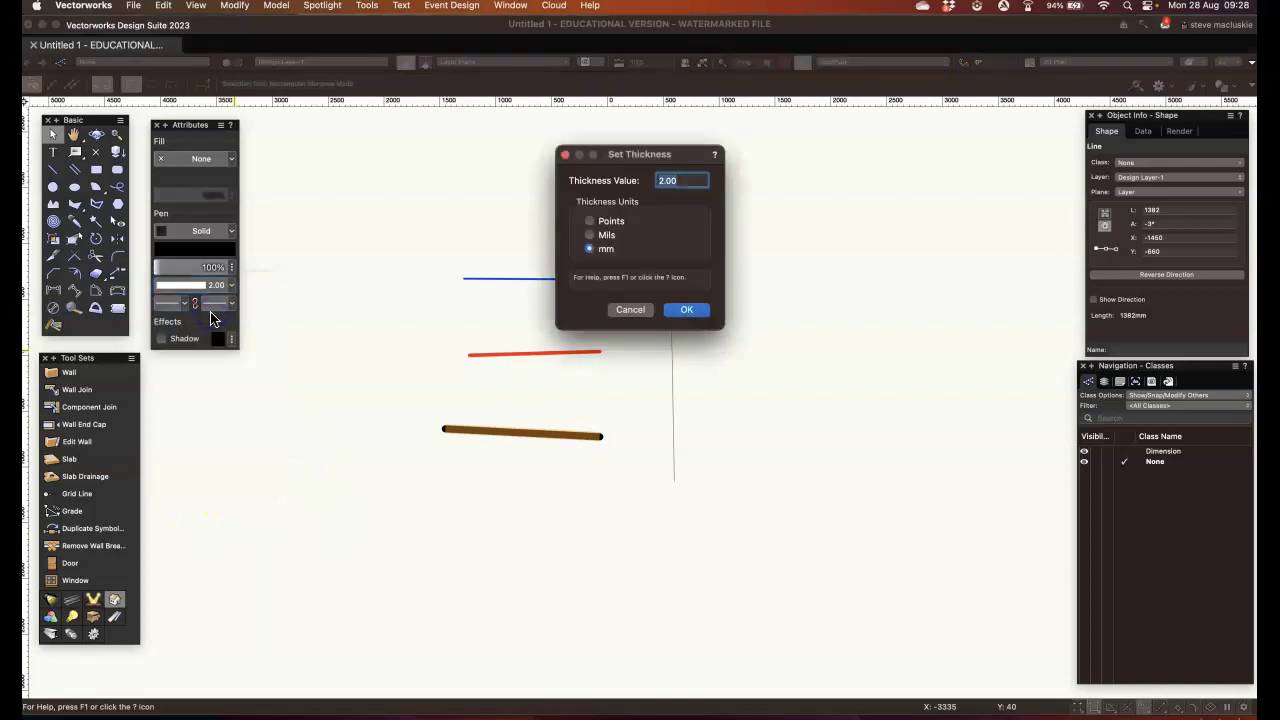
left_click(632, 311)
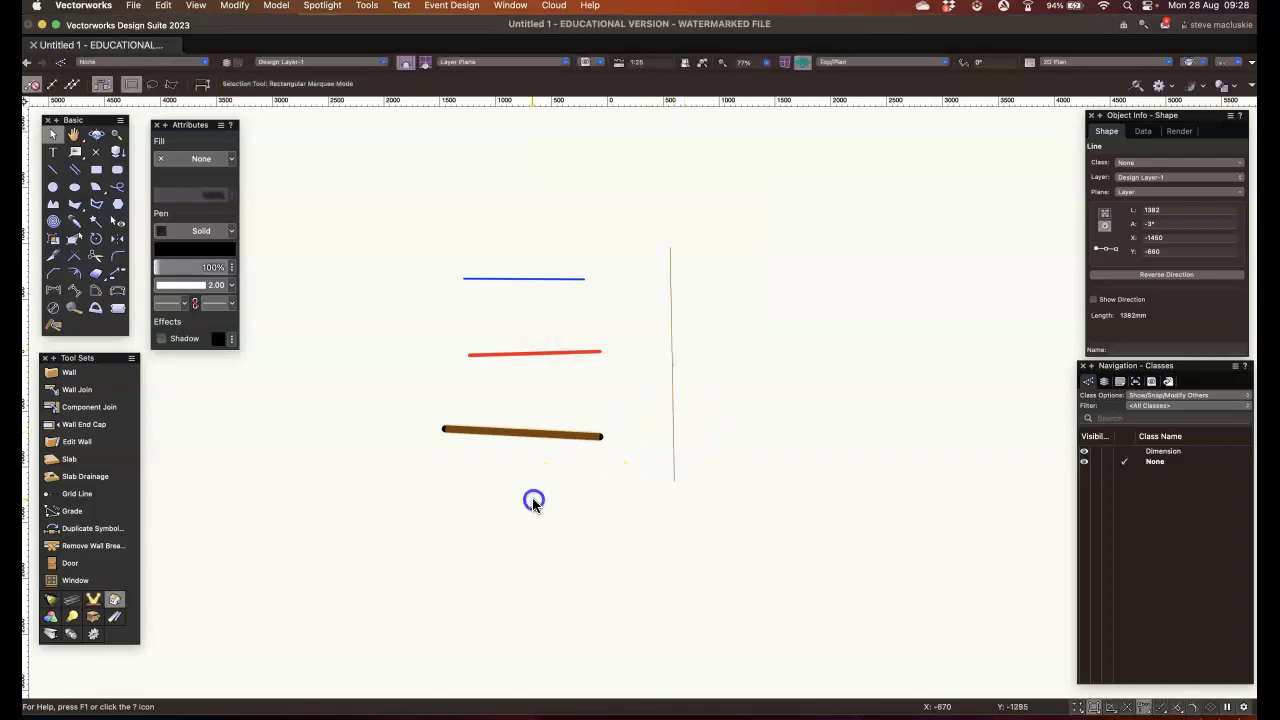
- Deselect the black line and pick the Connect/Combine tool
left_click(533, 503)
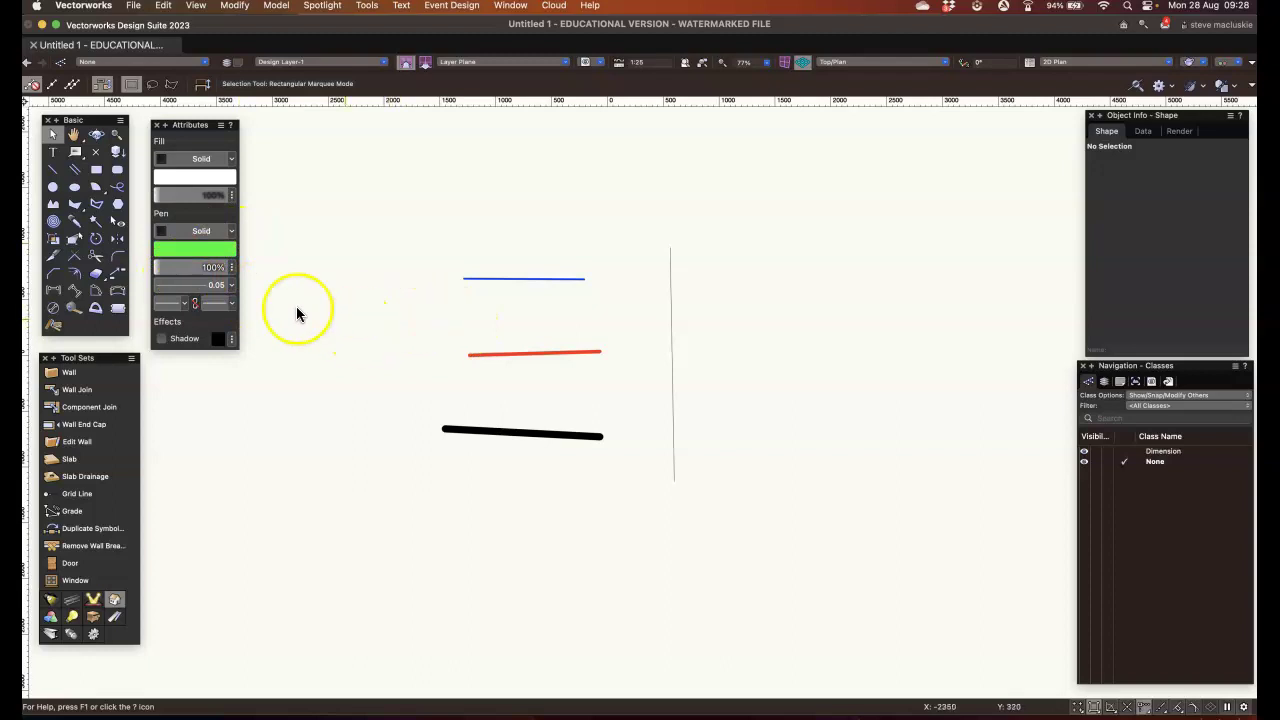
left_click(72, 262)
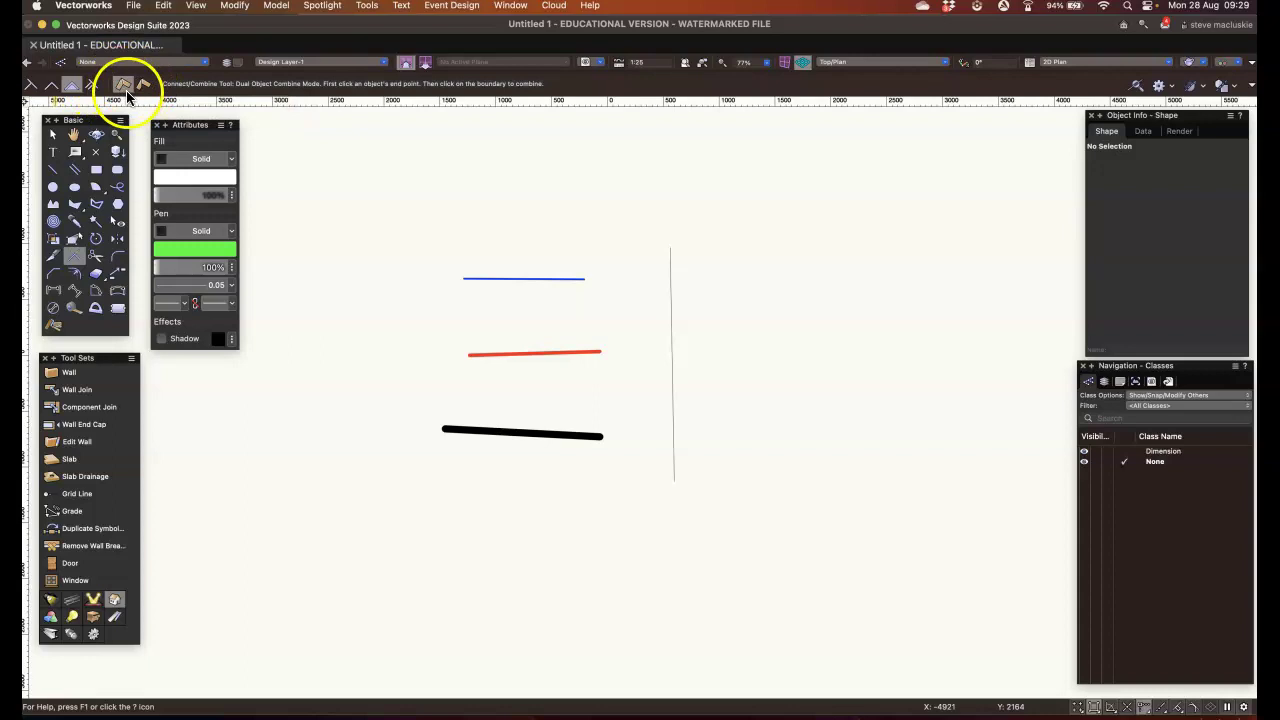
left_click(53, 134)
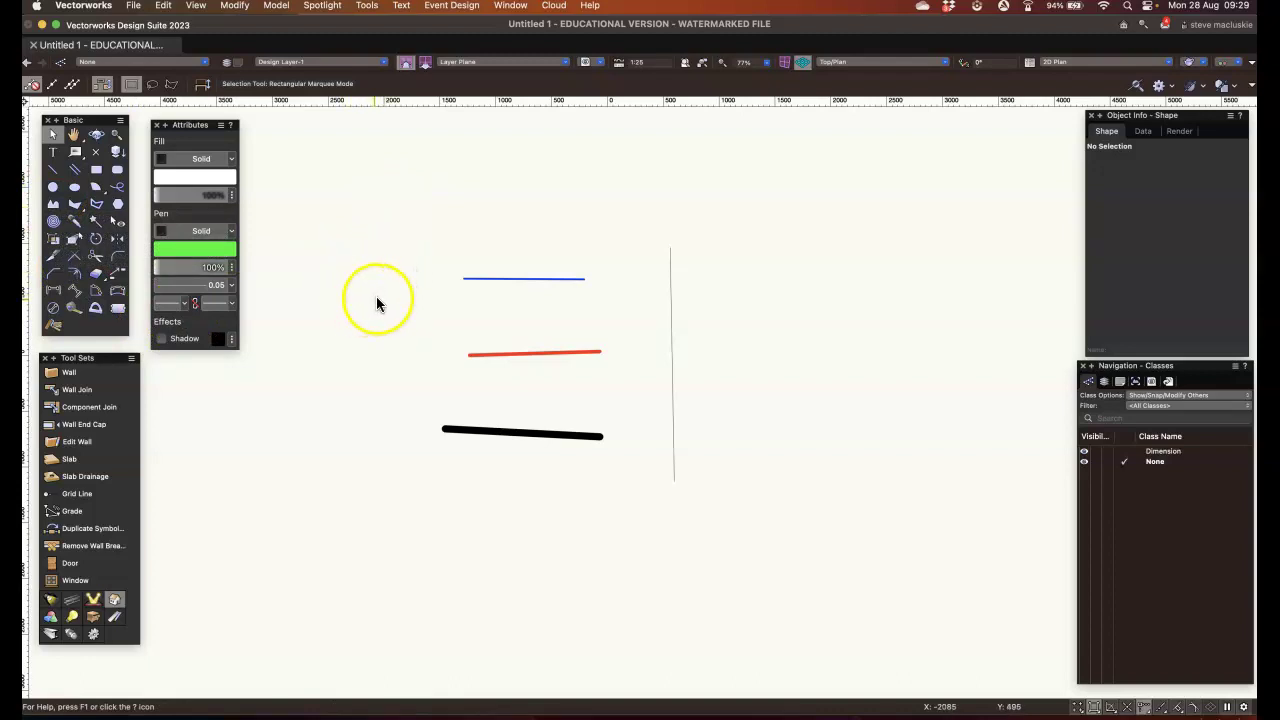
scroll(355, 247, "down", 1)
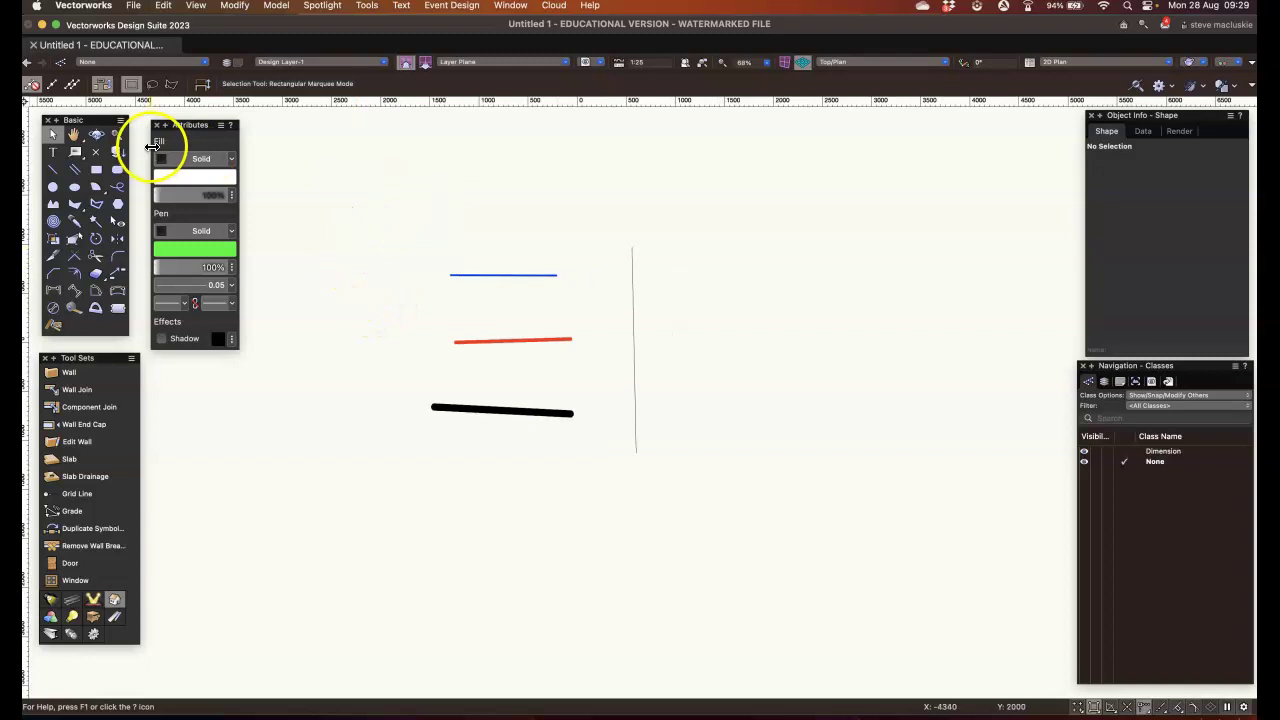
- Extend the blue line to the vertical line in Single Object Connect mode, then undo it
left_click(74, 256)
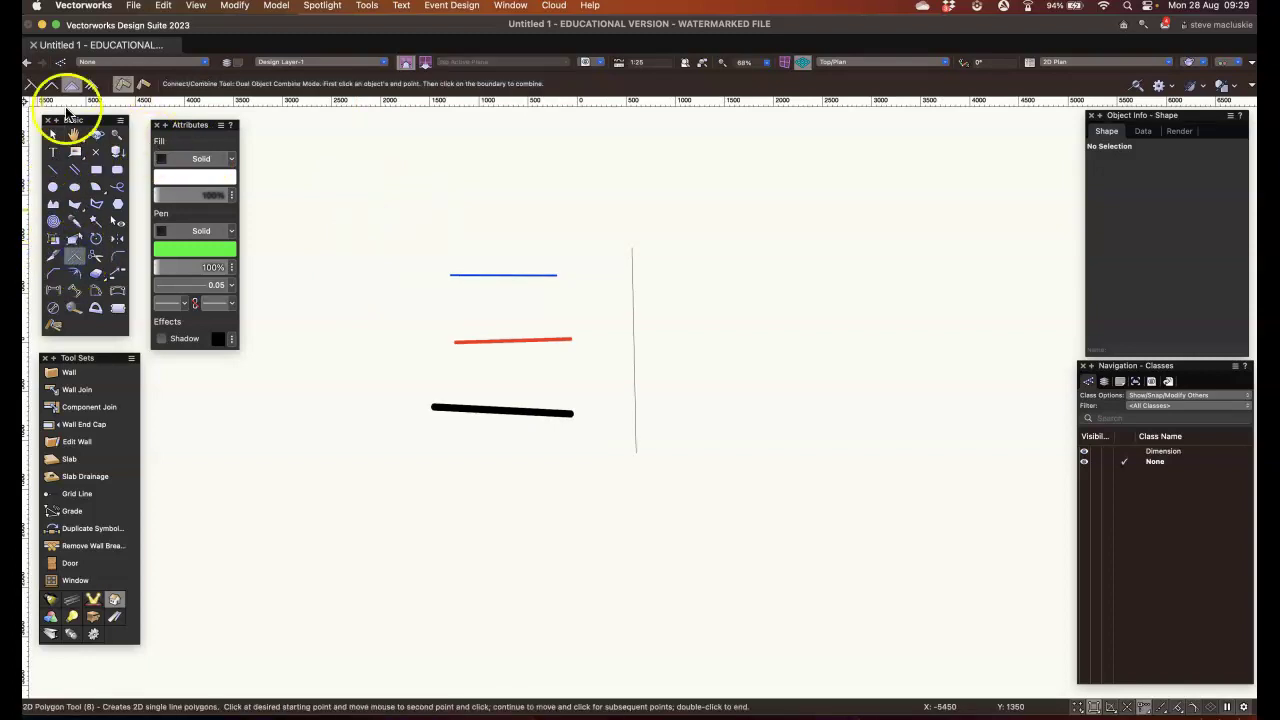
left_click(32, 84)
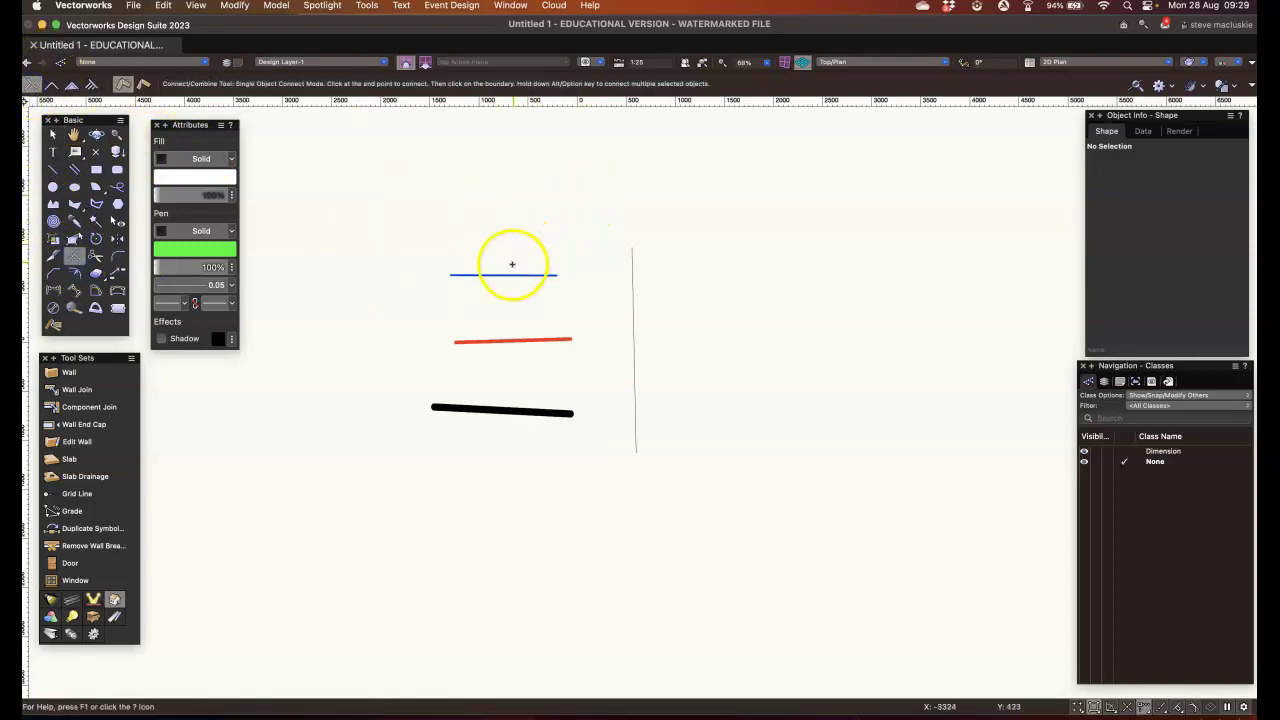
left_click(508, 276)
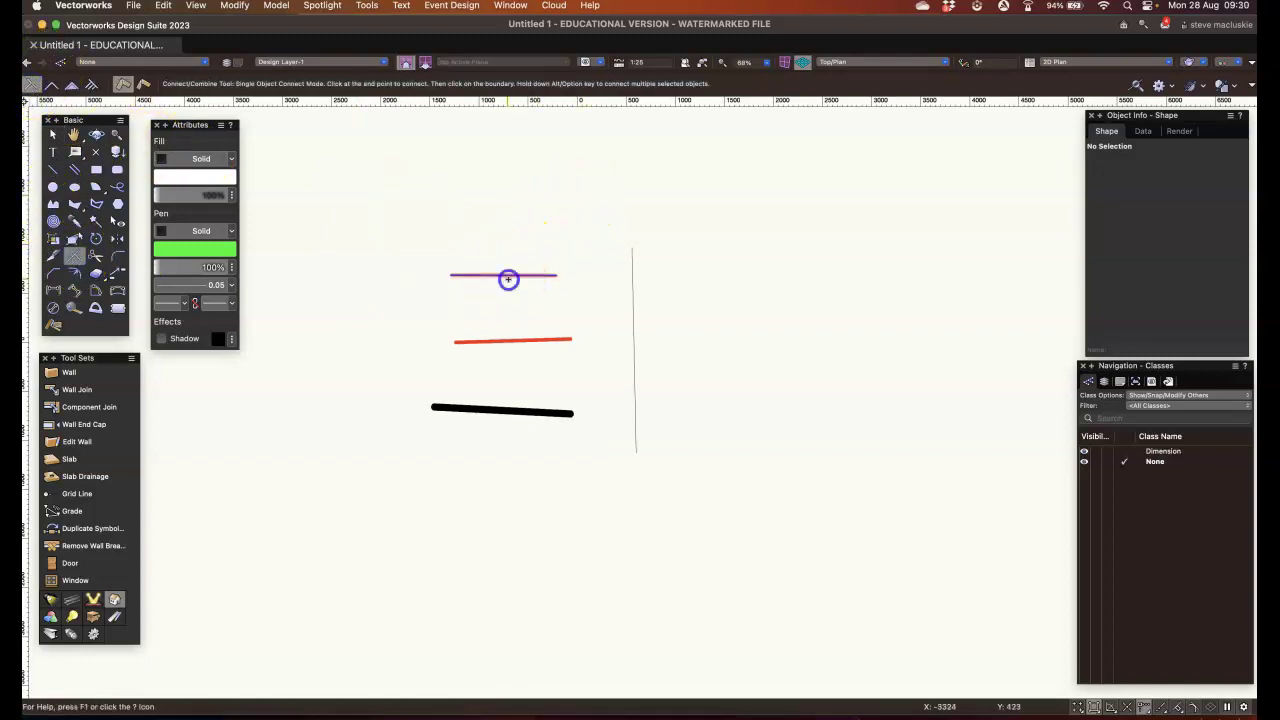
left_click(633, 278)
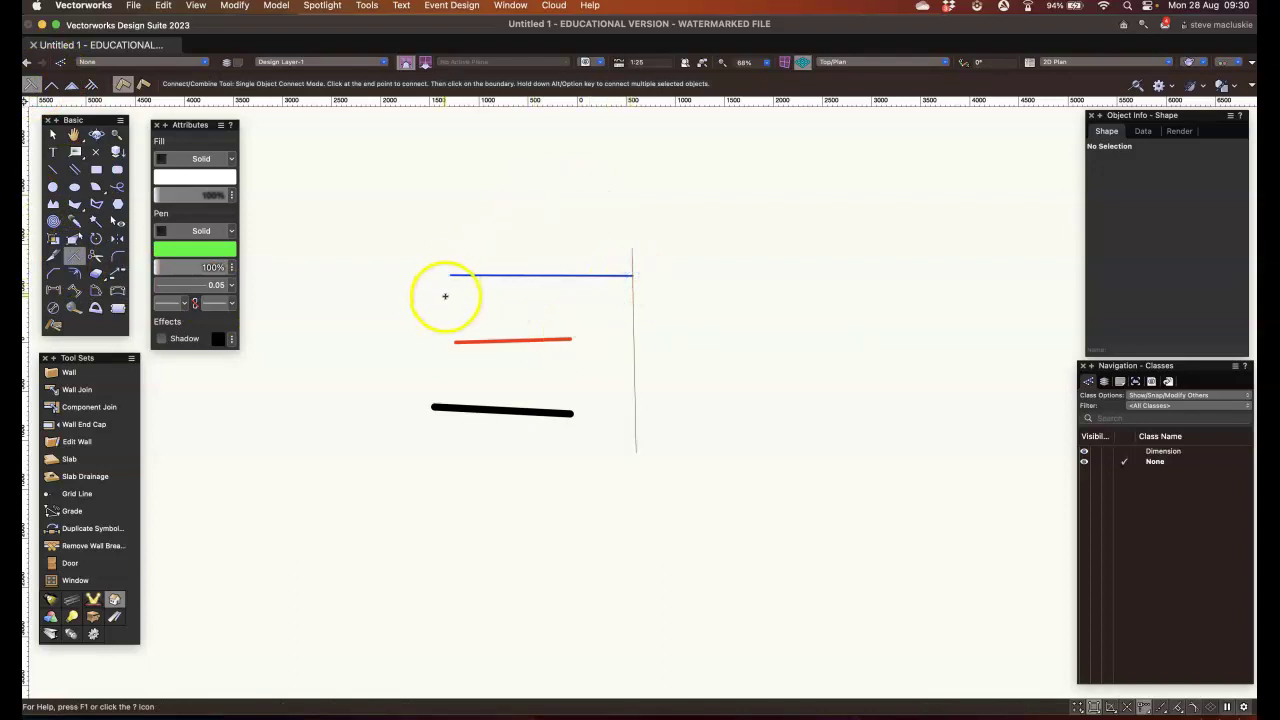
left_click(559, 283)
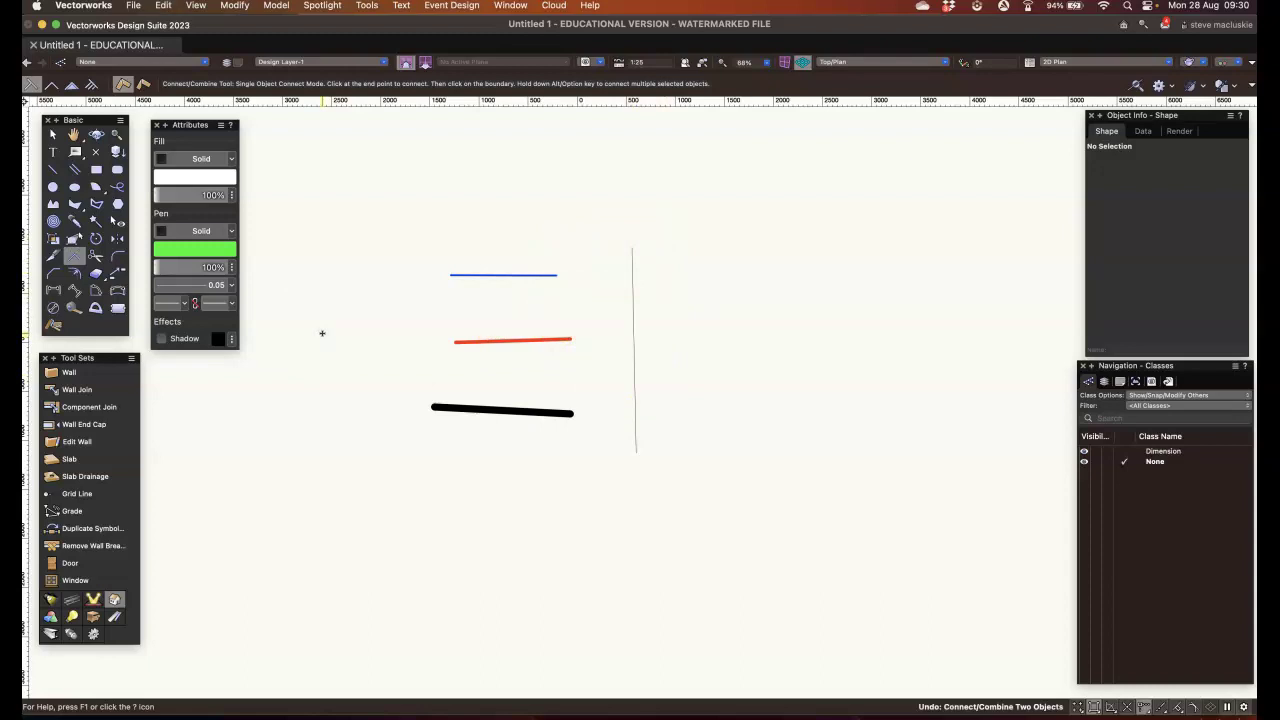
- Drag the blue line's right endpoint onto the vertical line, lengthening it to 1850 mm
left_click(54, 135)
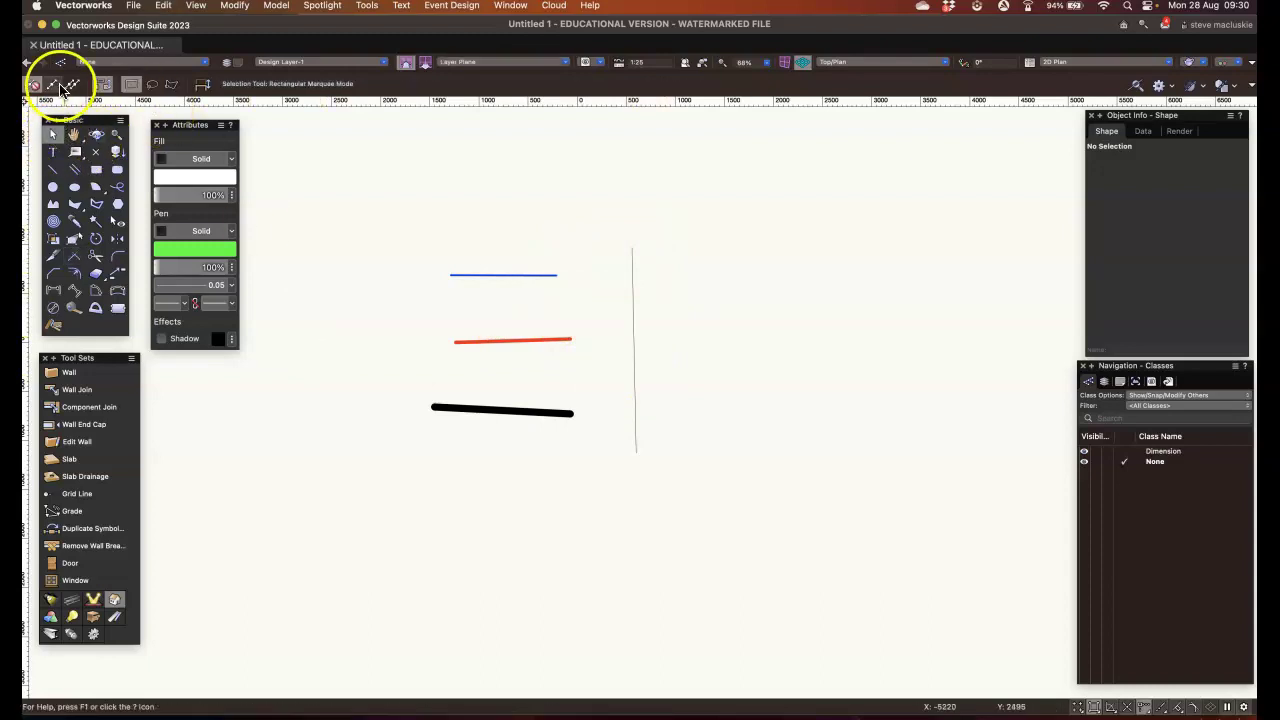
left_click(54, 86)
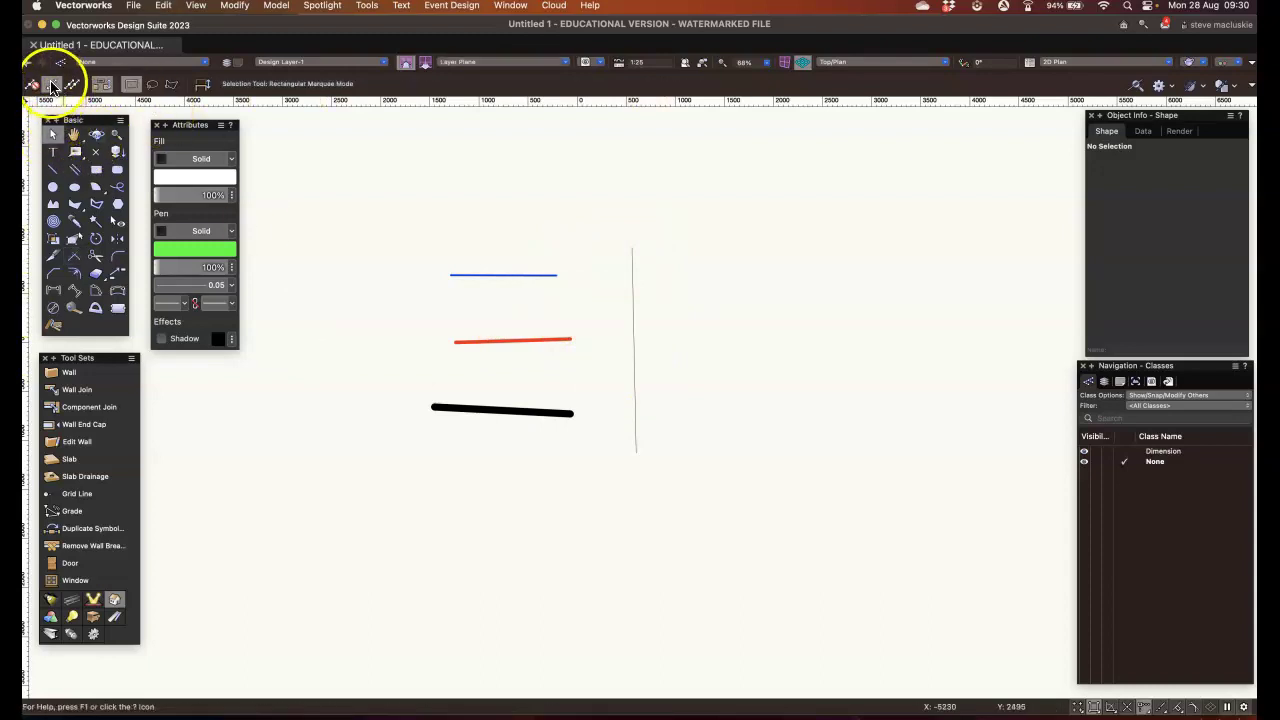
left_click(518, 274)
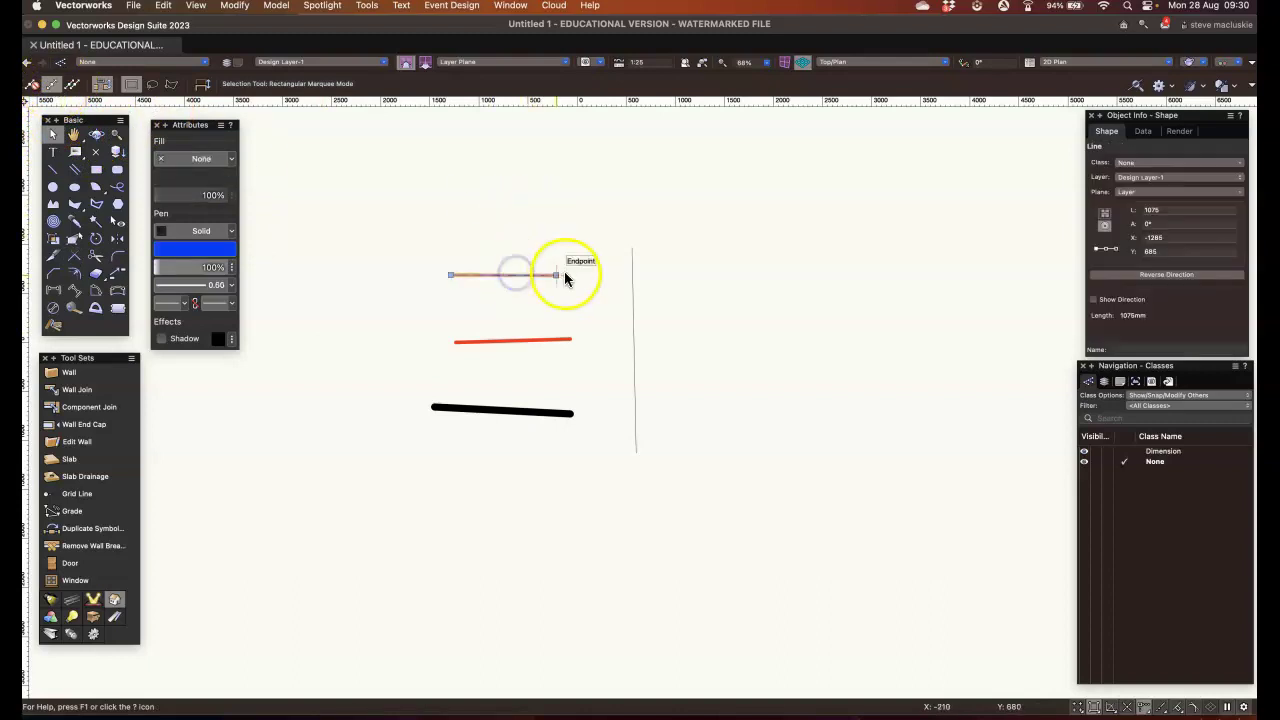
left_click_drag(553, 276, 632, 274)
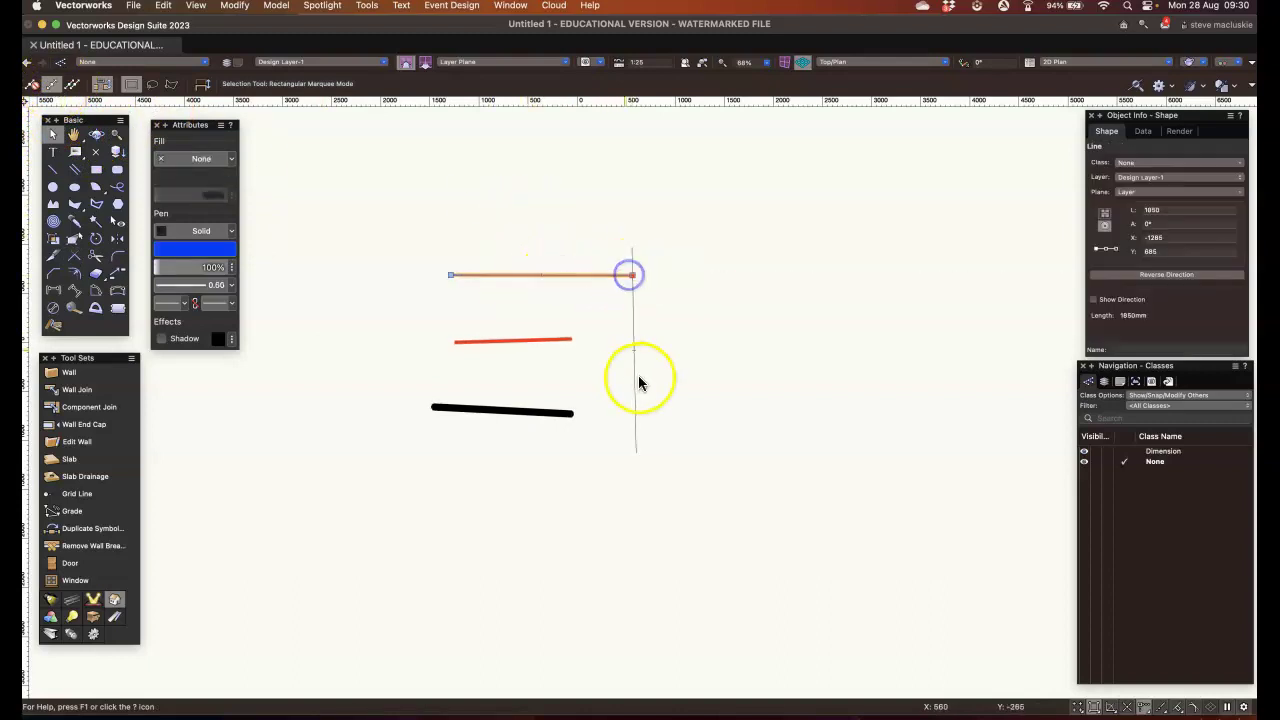
left_click(732, 370)
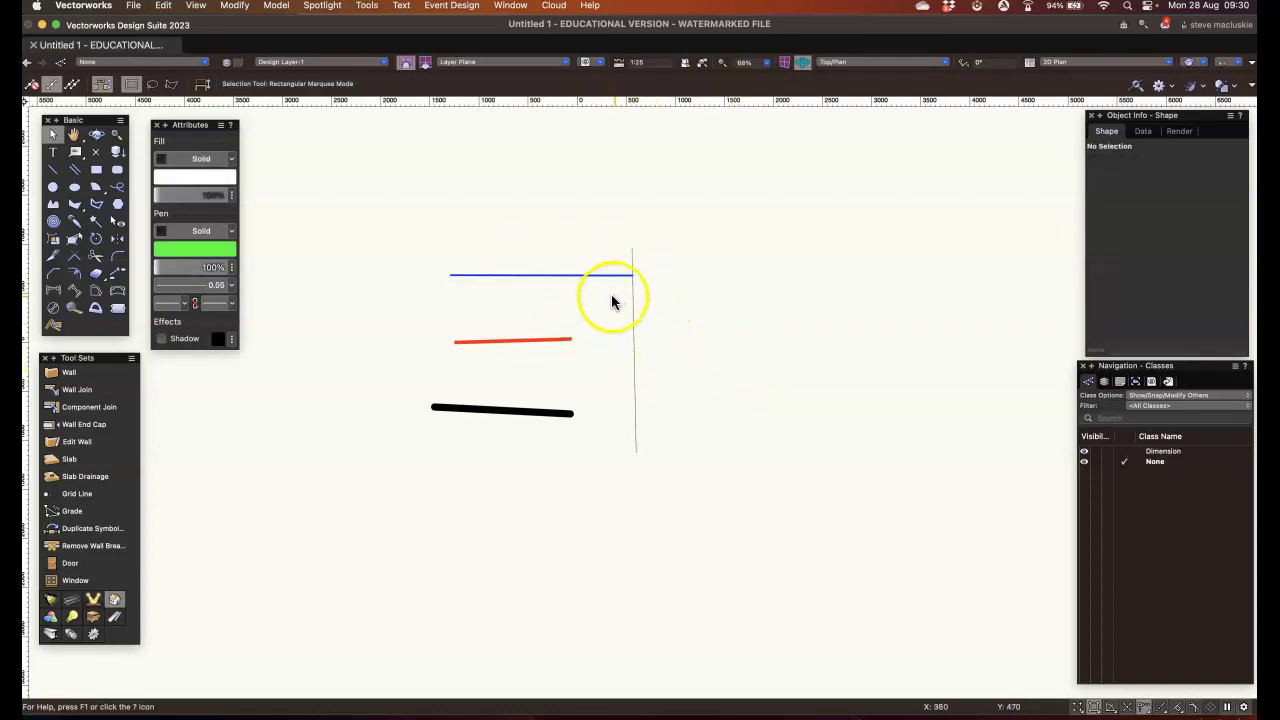
- Try joining the red line to the vertical line in Dual Object Connect mode
left_click(76, 262)
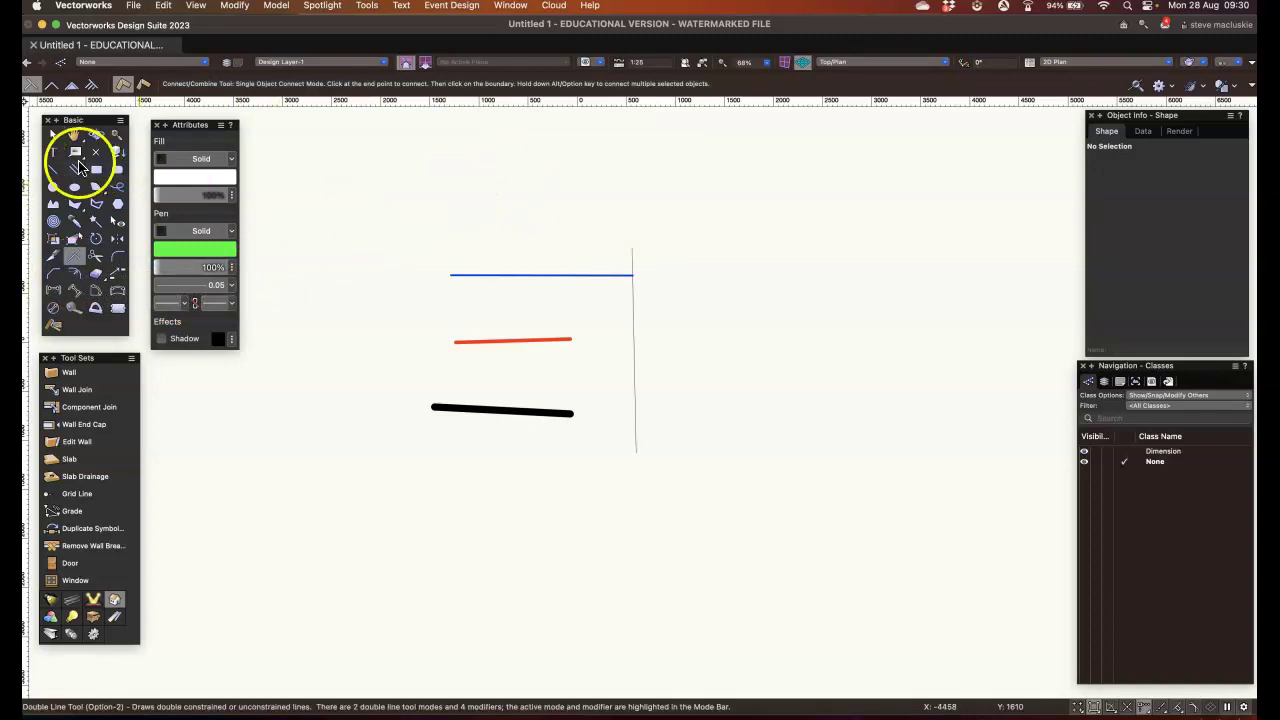
left_click(48, 88)
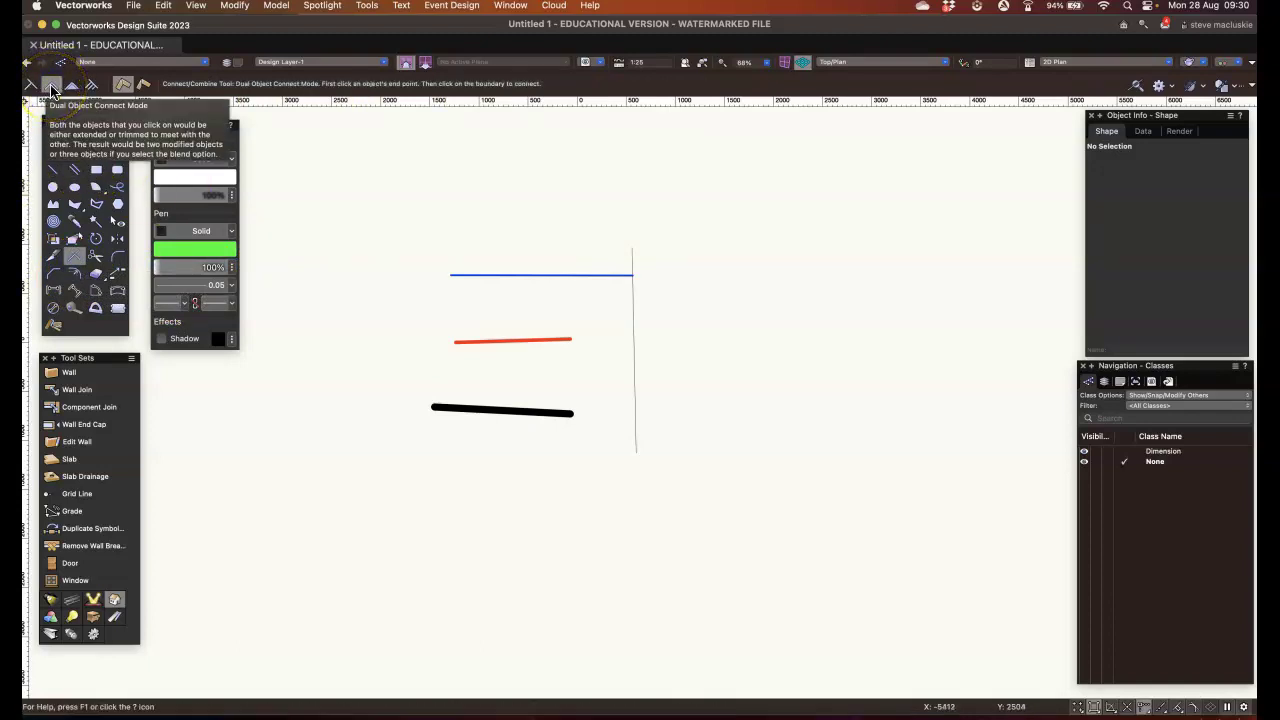
left_click(500, 342)
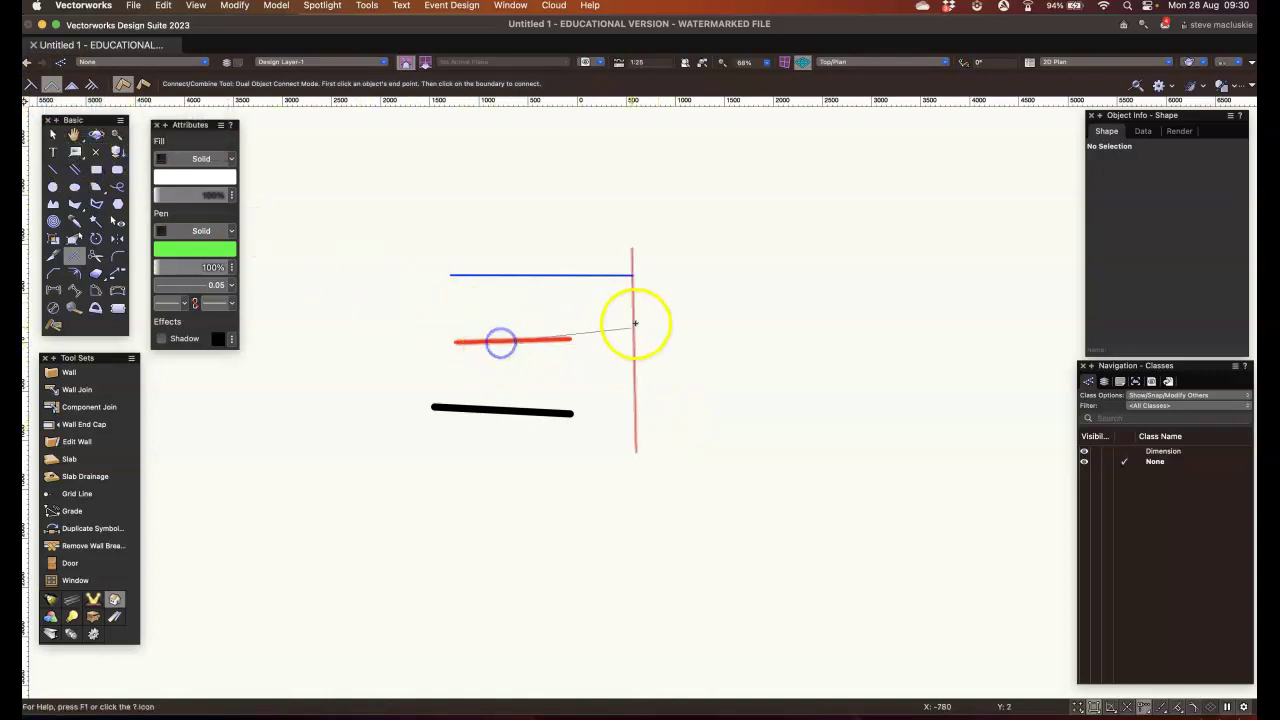
left_click(633, 318)
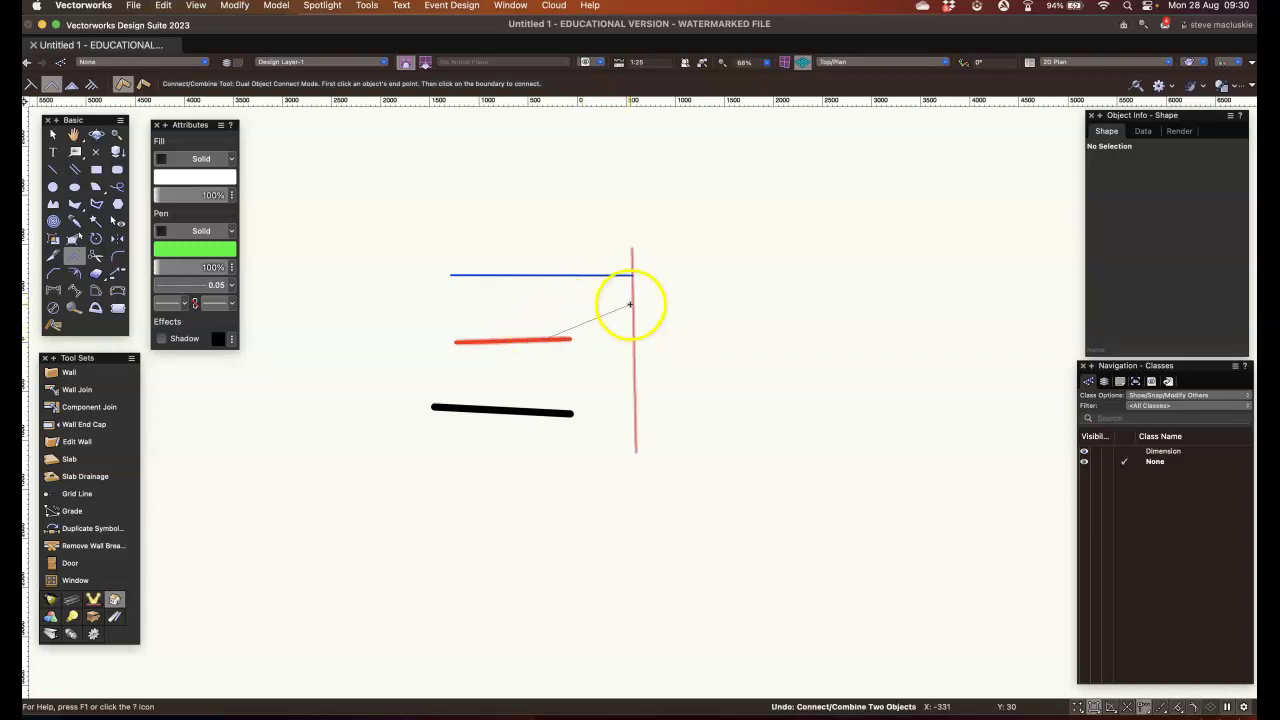
left_click(533, 326)
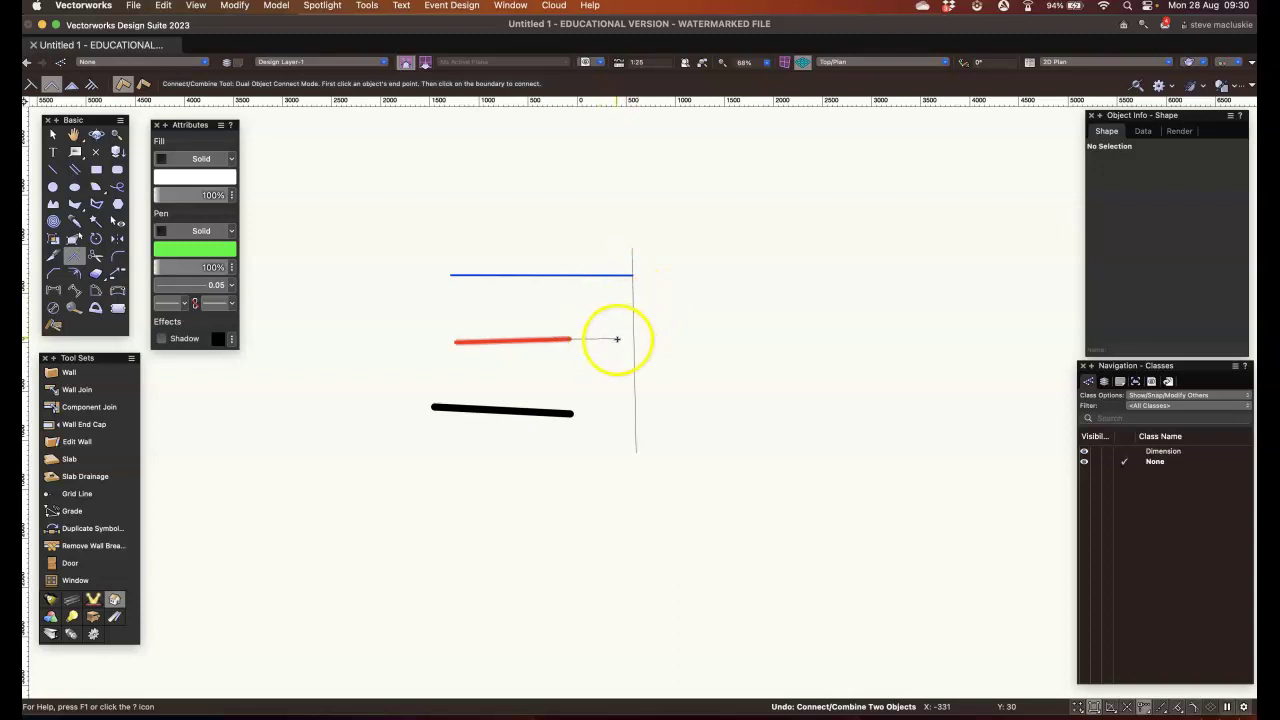
left_click(630, 305)
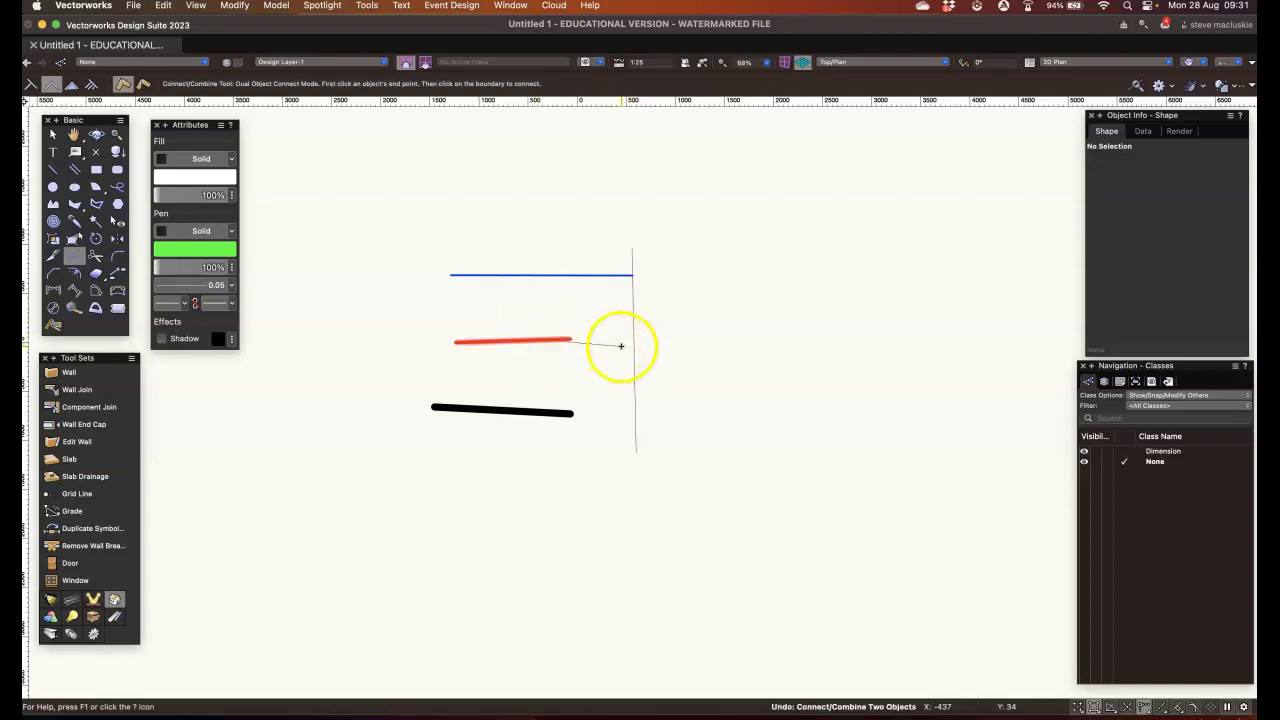
left_click(629, 352)
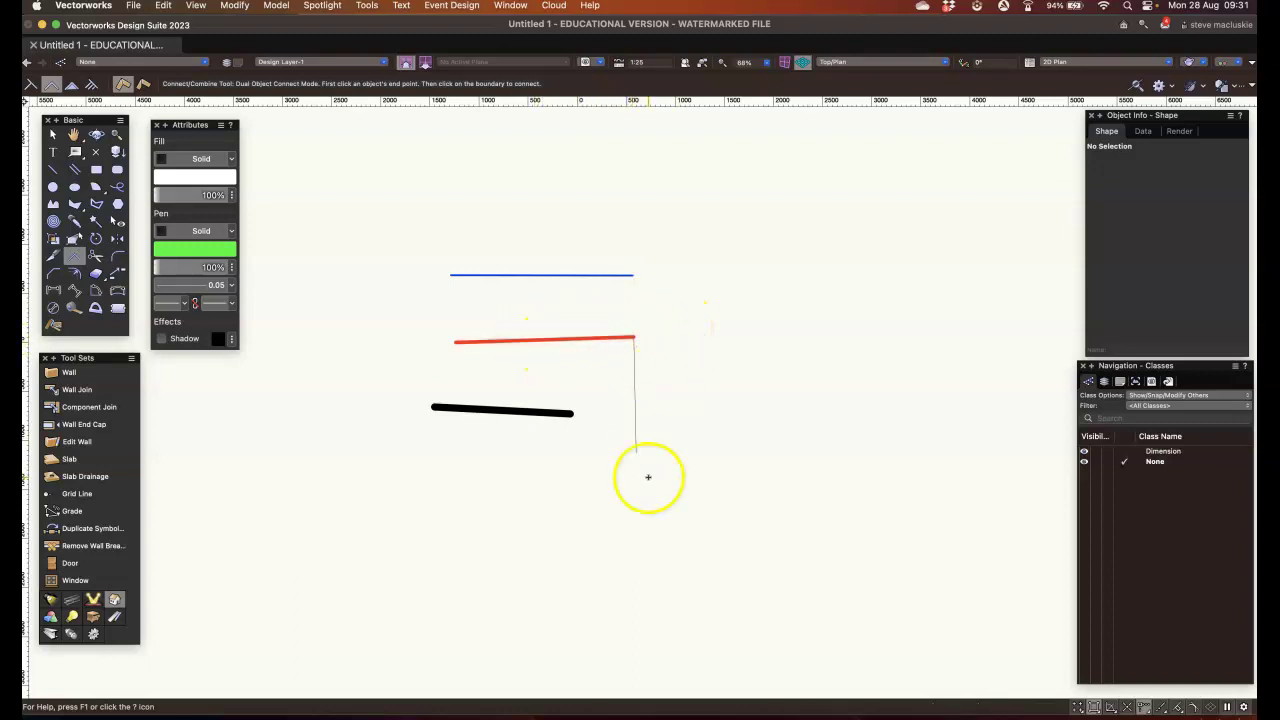
scroll(648, 480, "down", 1)
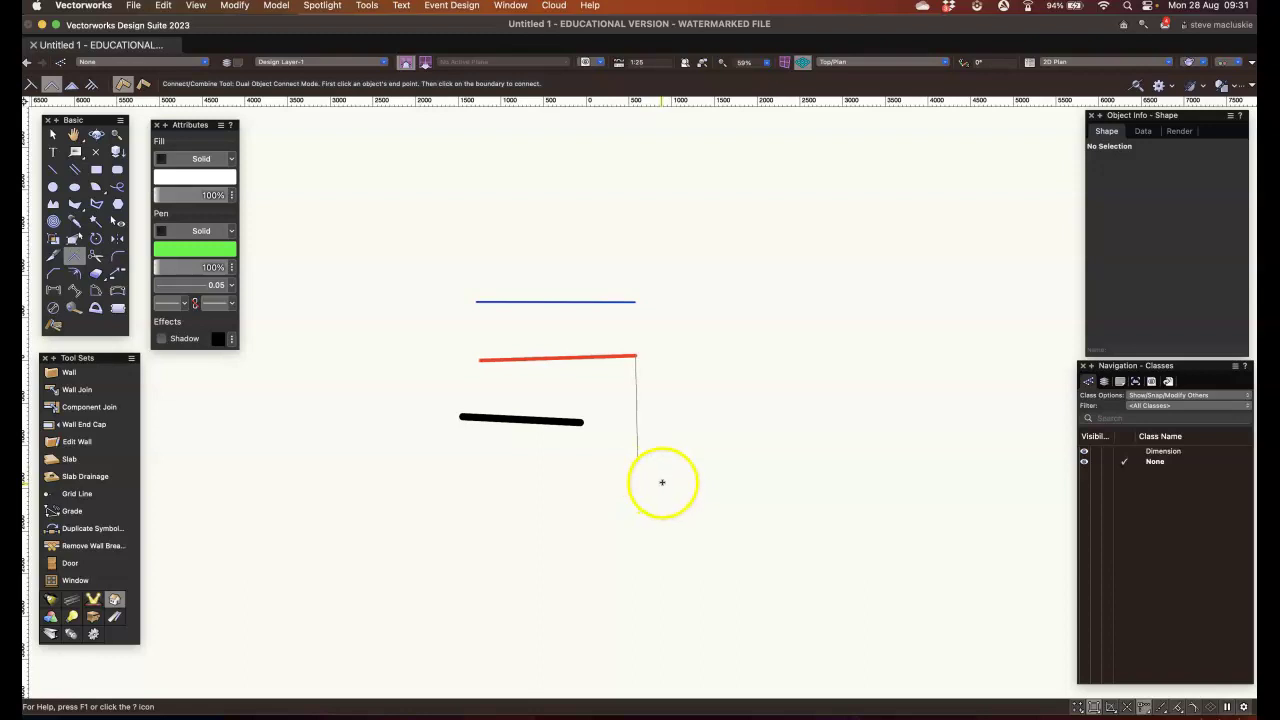
scroll(661, 483, "up", 1)
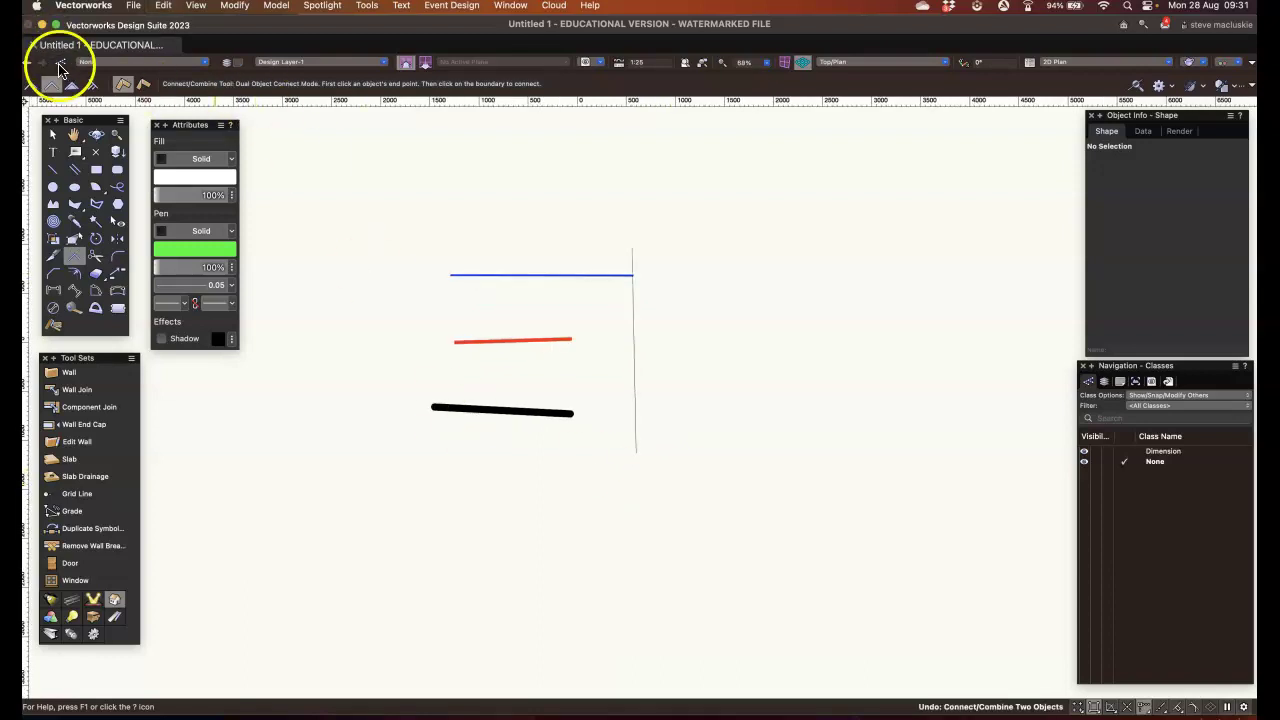
- Join the red and vertical lines into a corner in Dual Object Combine mode, then undo
left_click(73, 86)
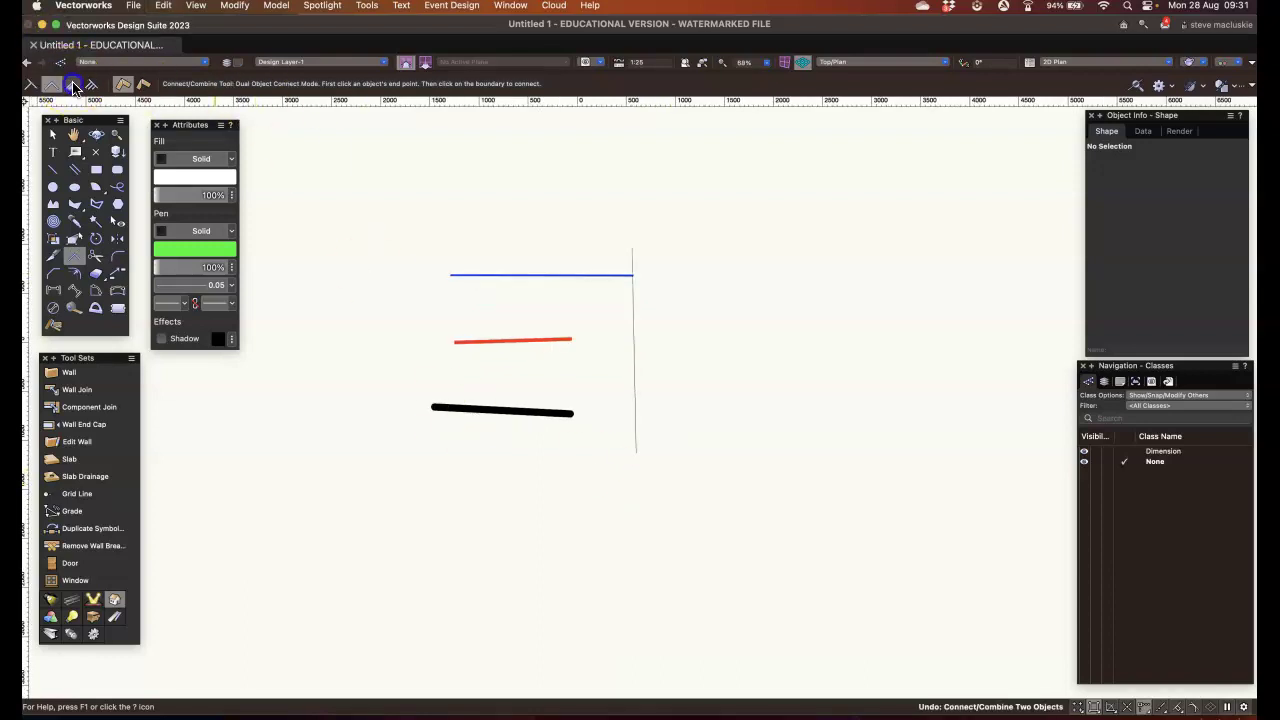
left_click(542, 340)
left_click(634, 350)
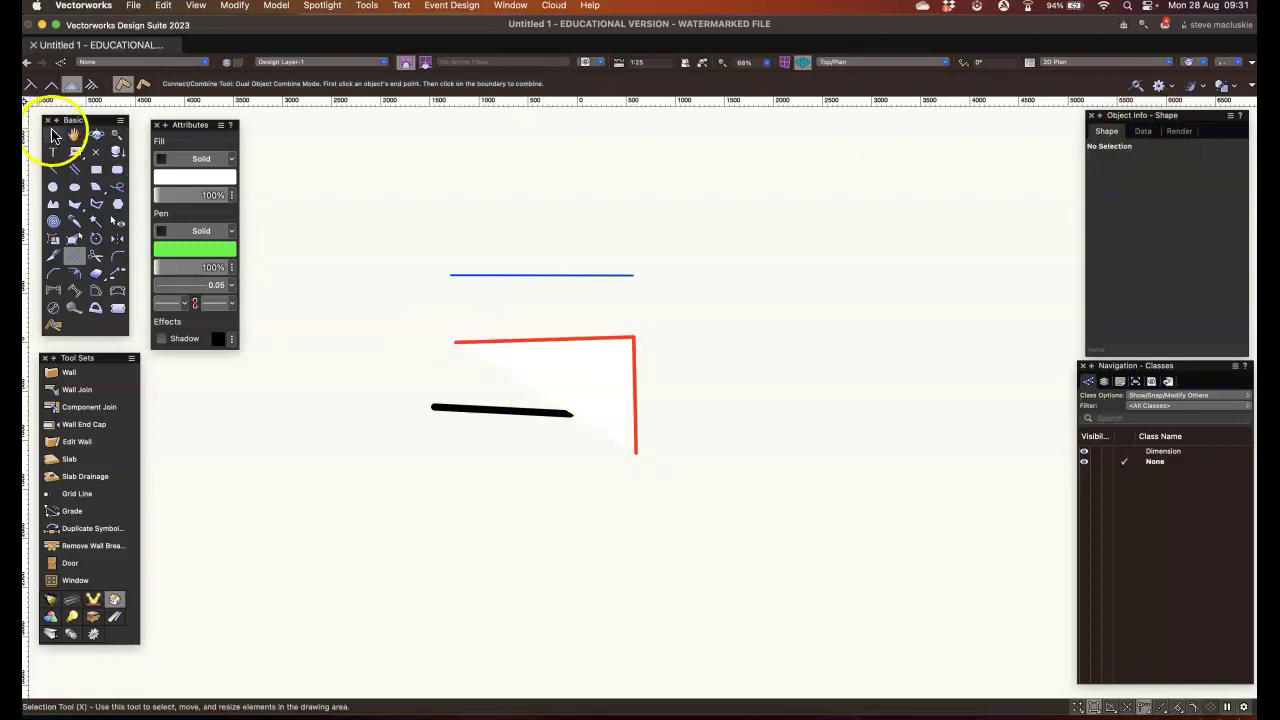
key("super+z")
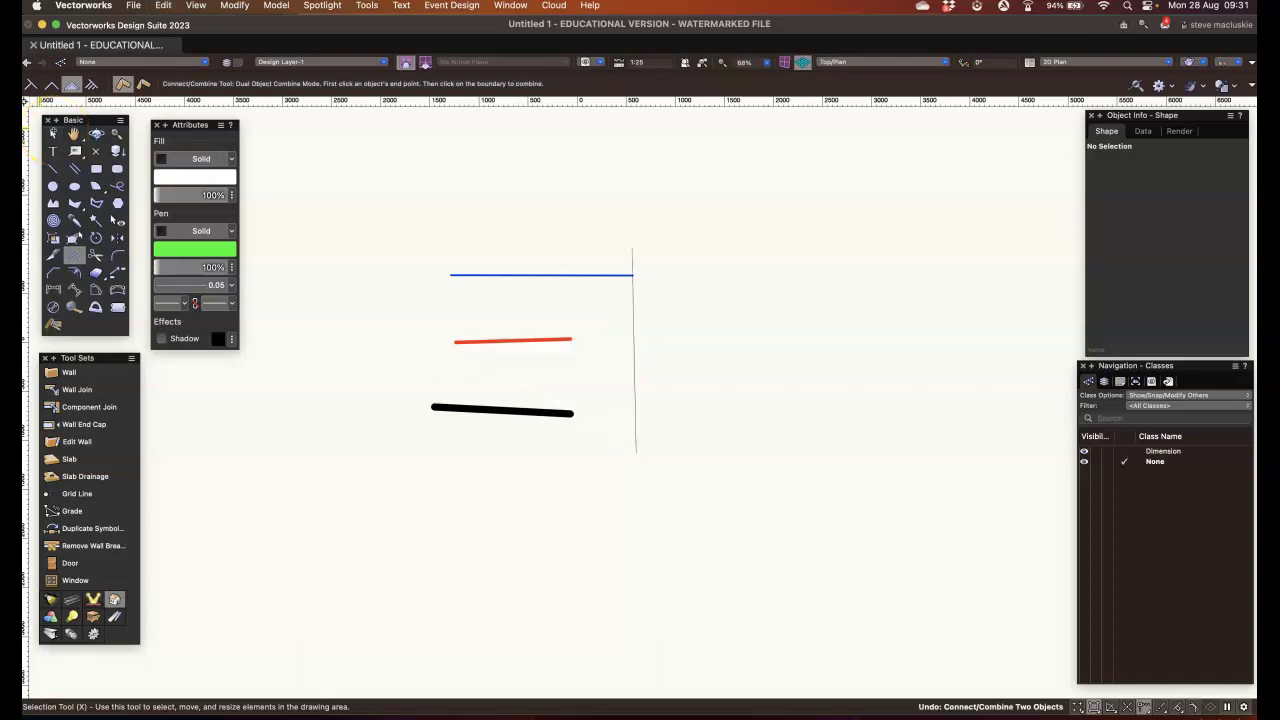
- Reconnect the red line to the vertical line in Connect mode, check the selection, and undo it
left_click(50, 85)
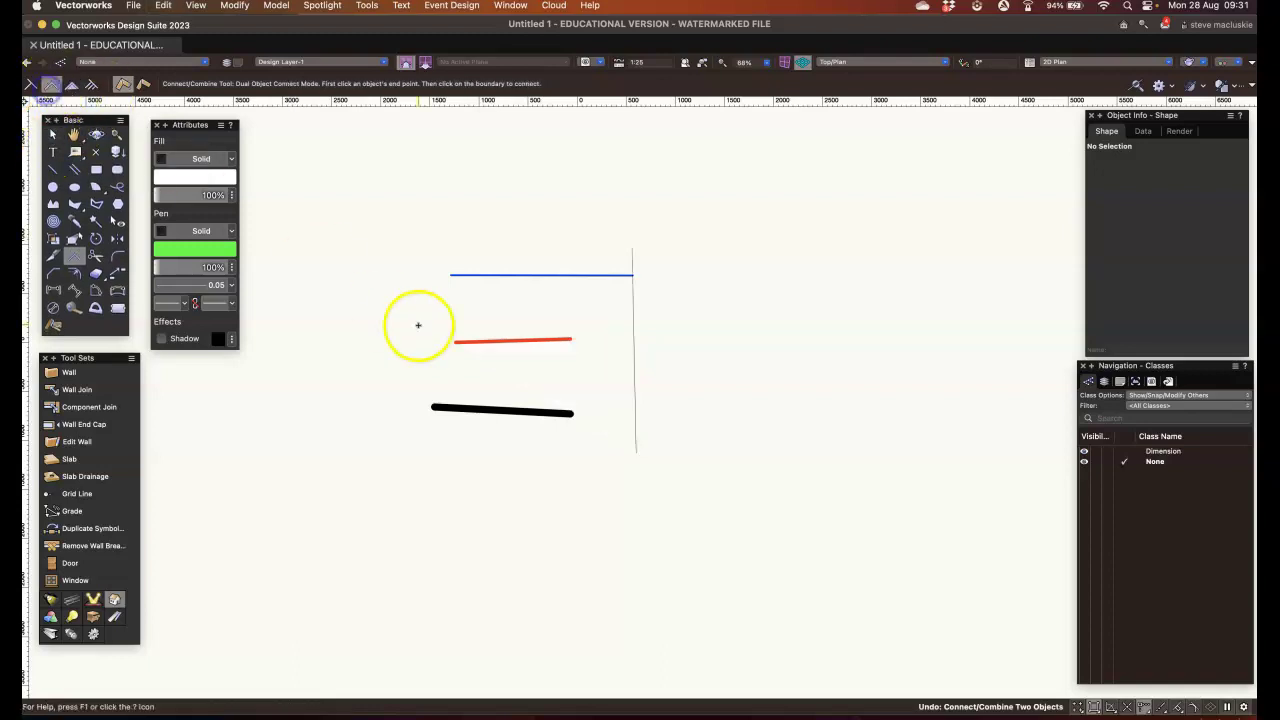
left_click(523, 343)
left_click(635, 356)
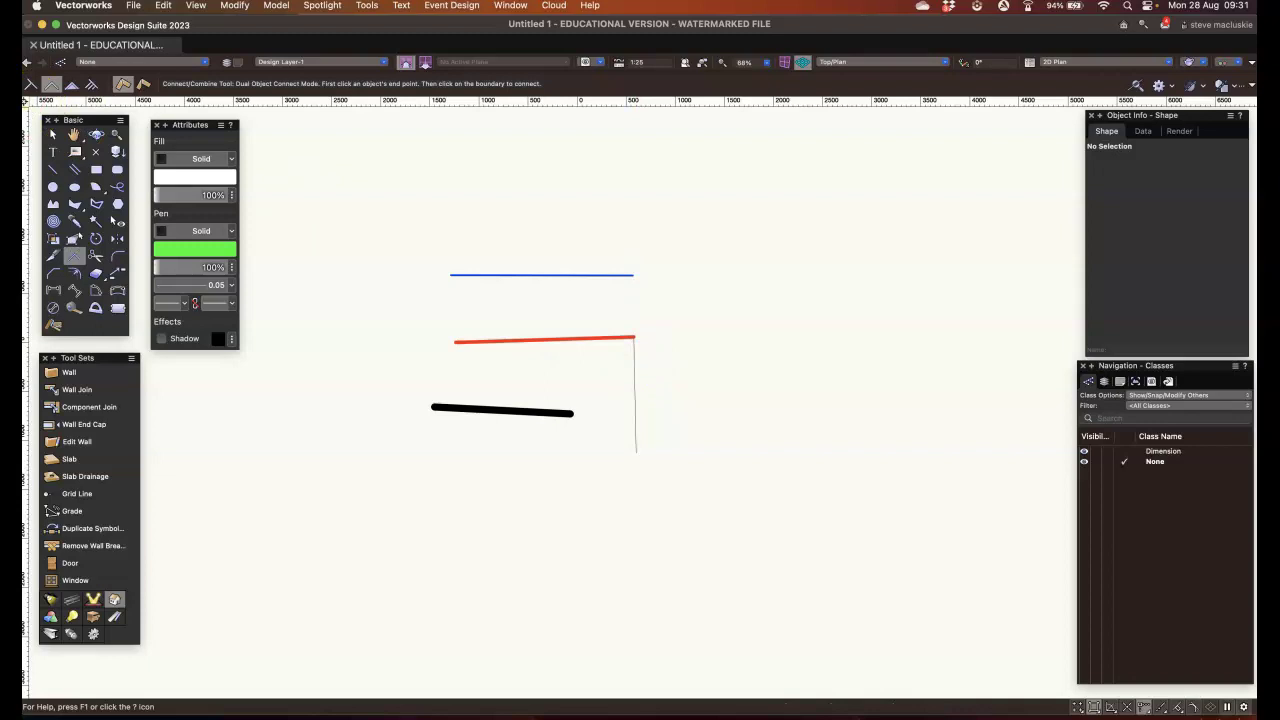
left_click(53, 135)
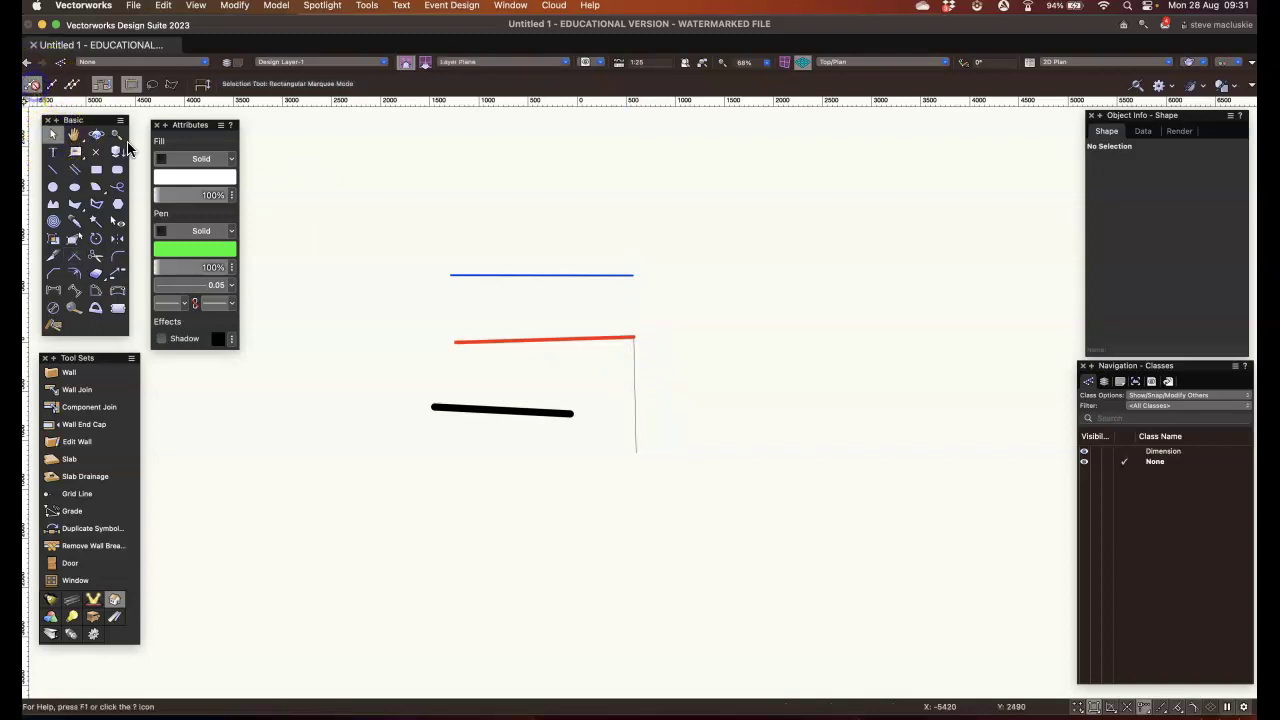
left_click(562, 338)
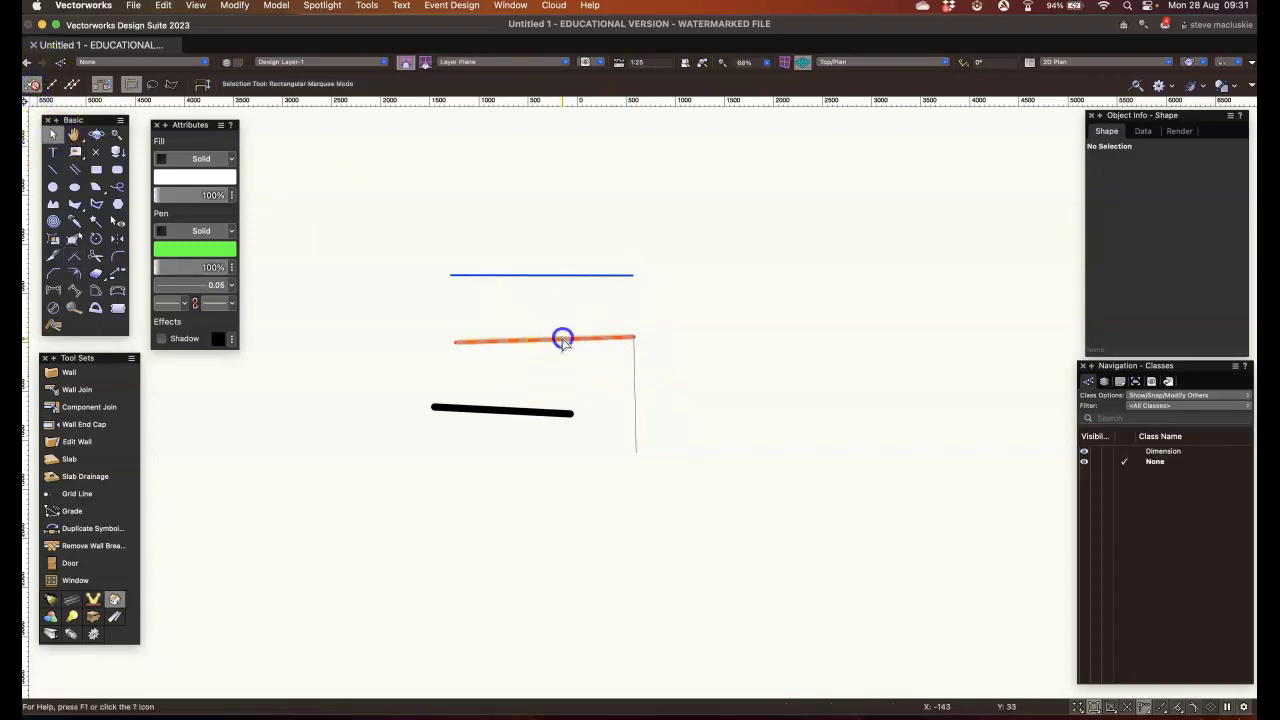
left_click(628, 382)
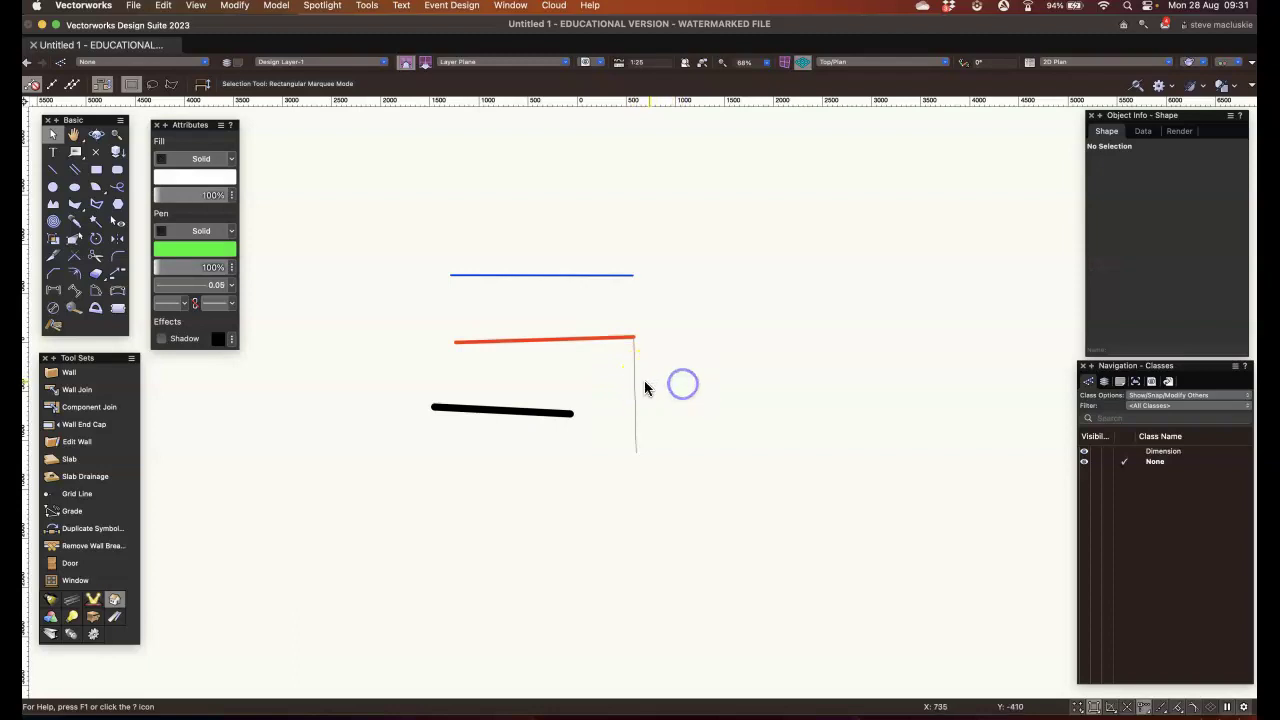
left_click(633, 387)
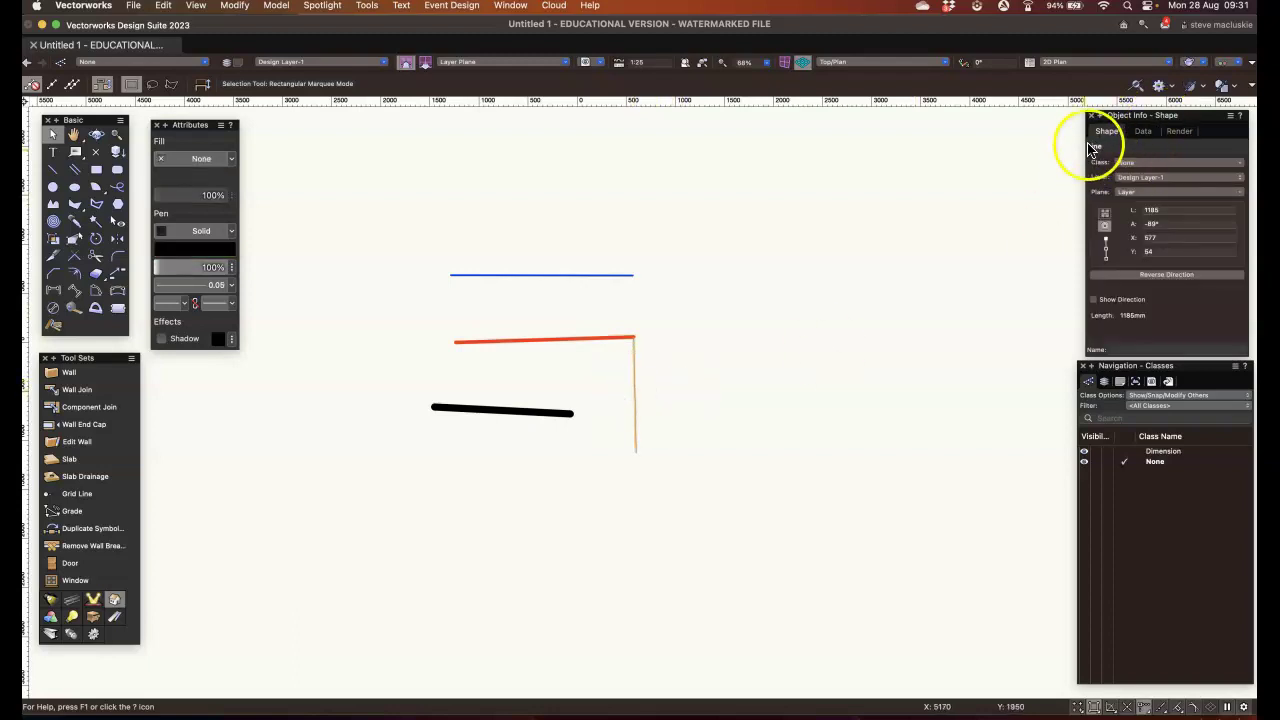
left_click(596, 338)
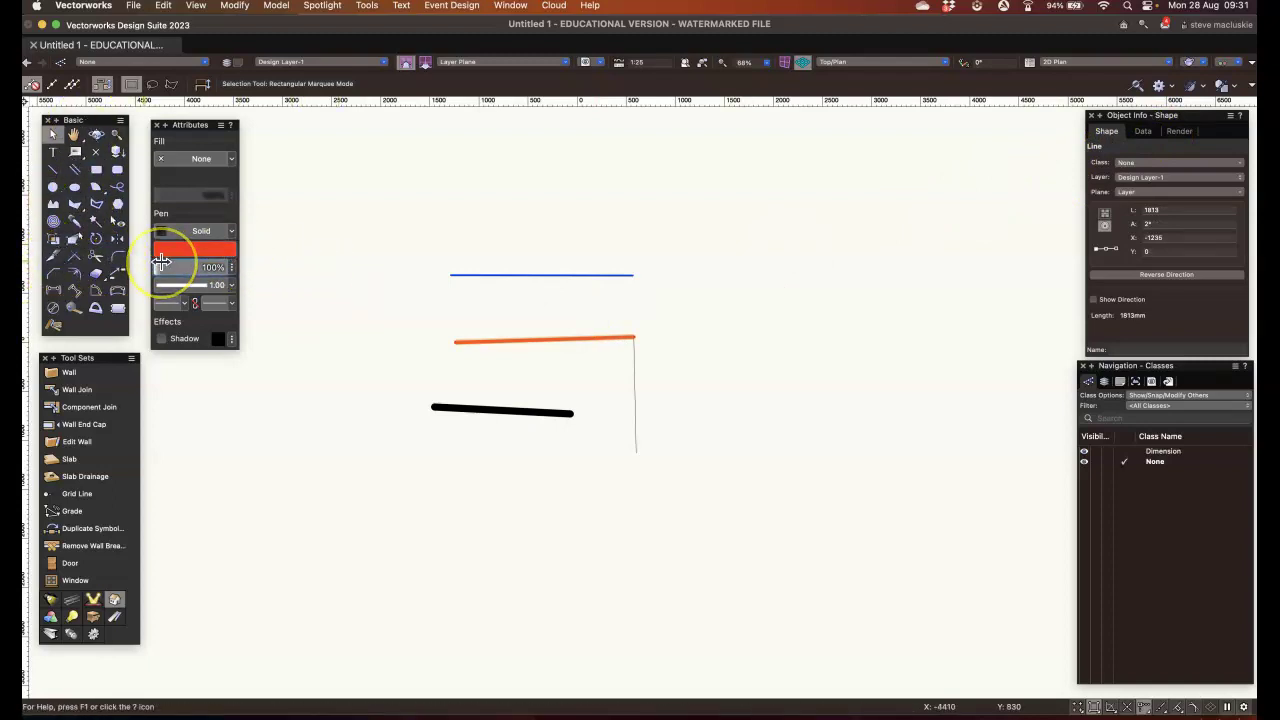
key("super+z")
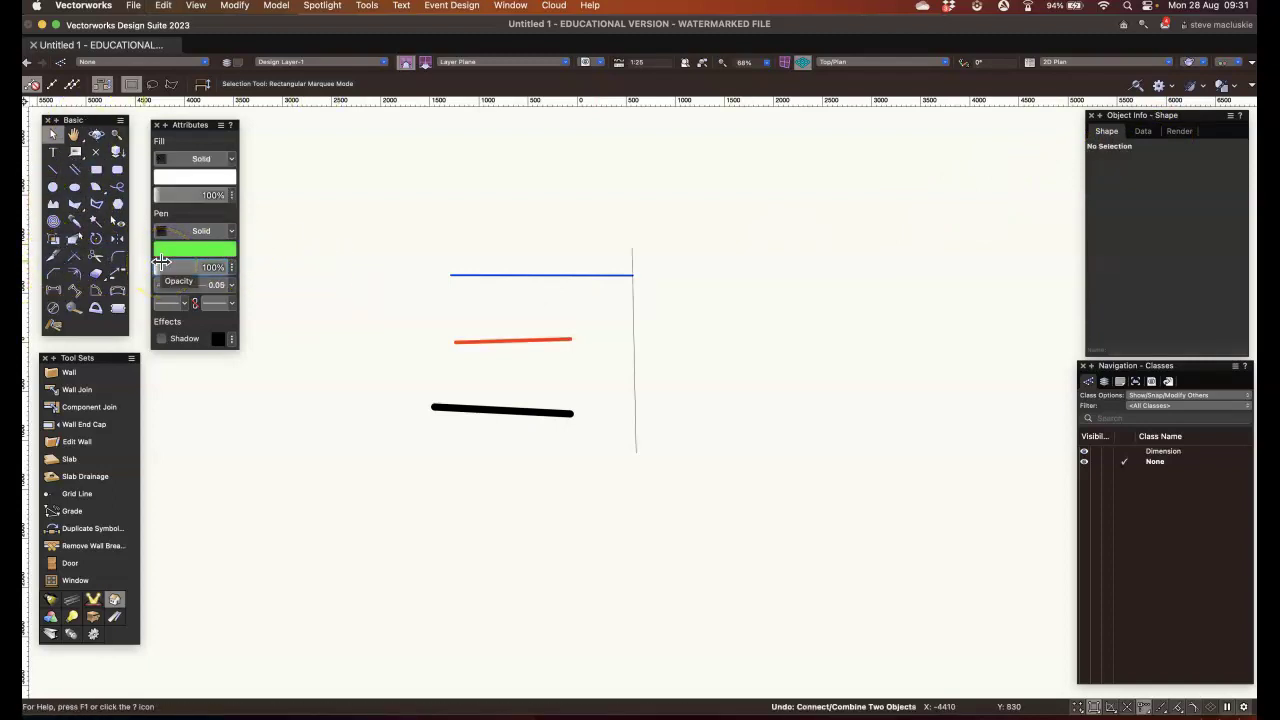
left_click(74, 256)
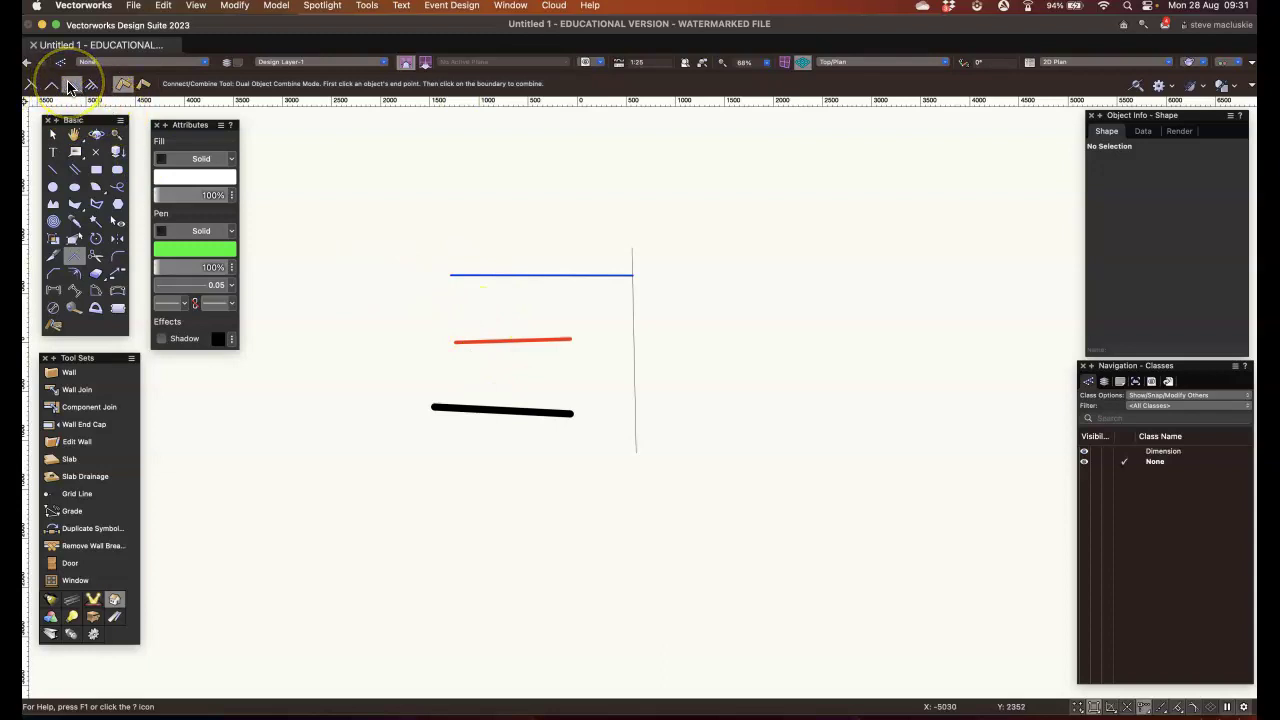
left_click(476, 341)
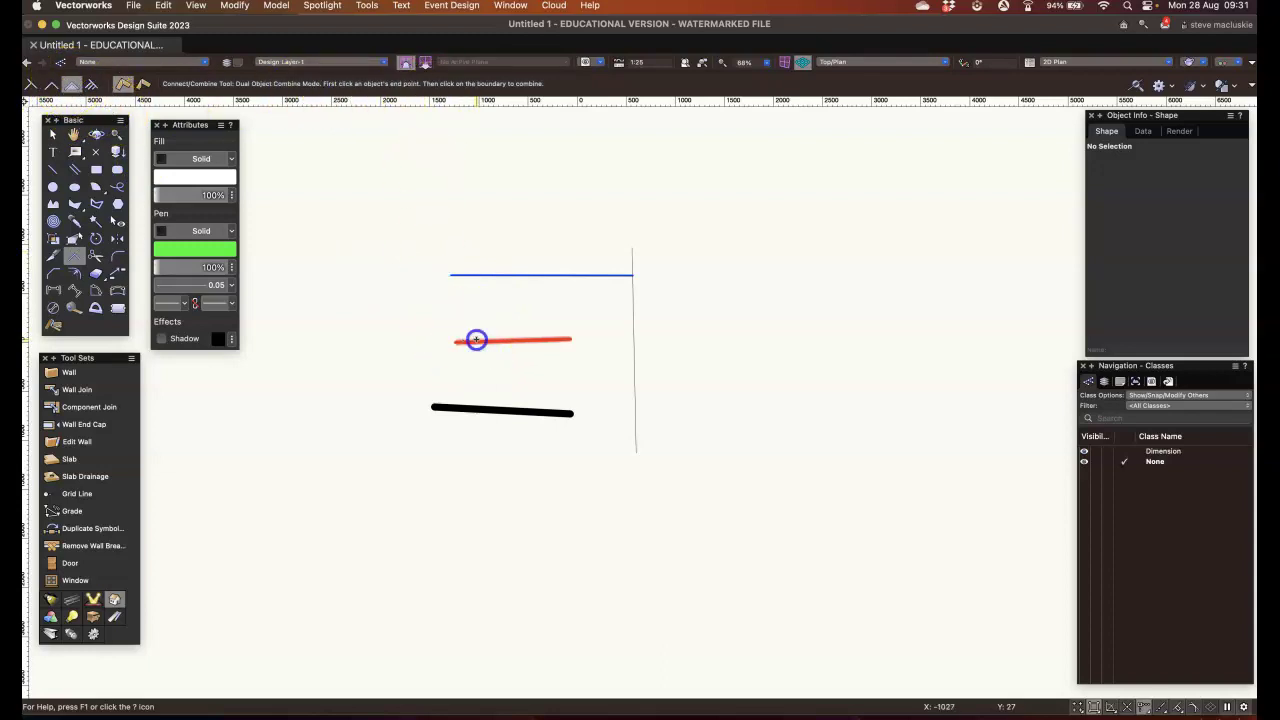
left_click(635, 375)
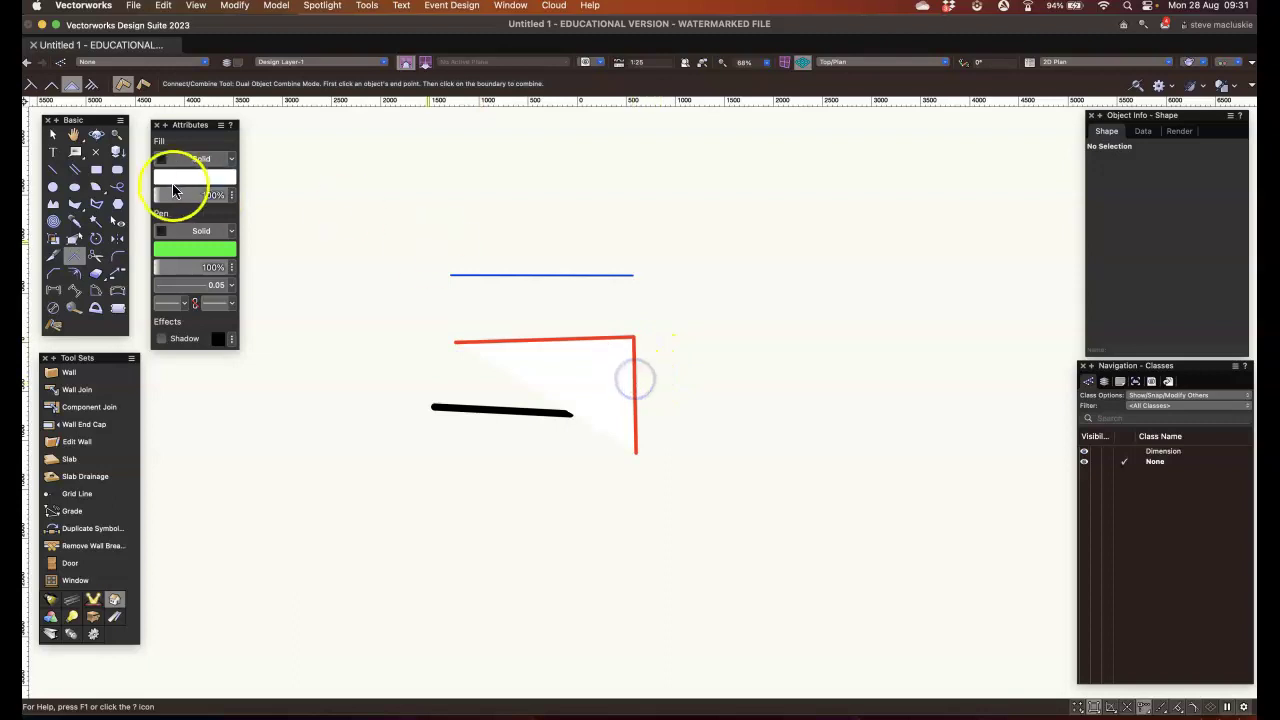
key("x")
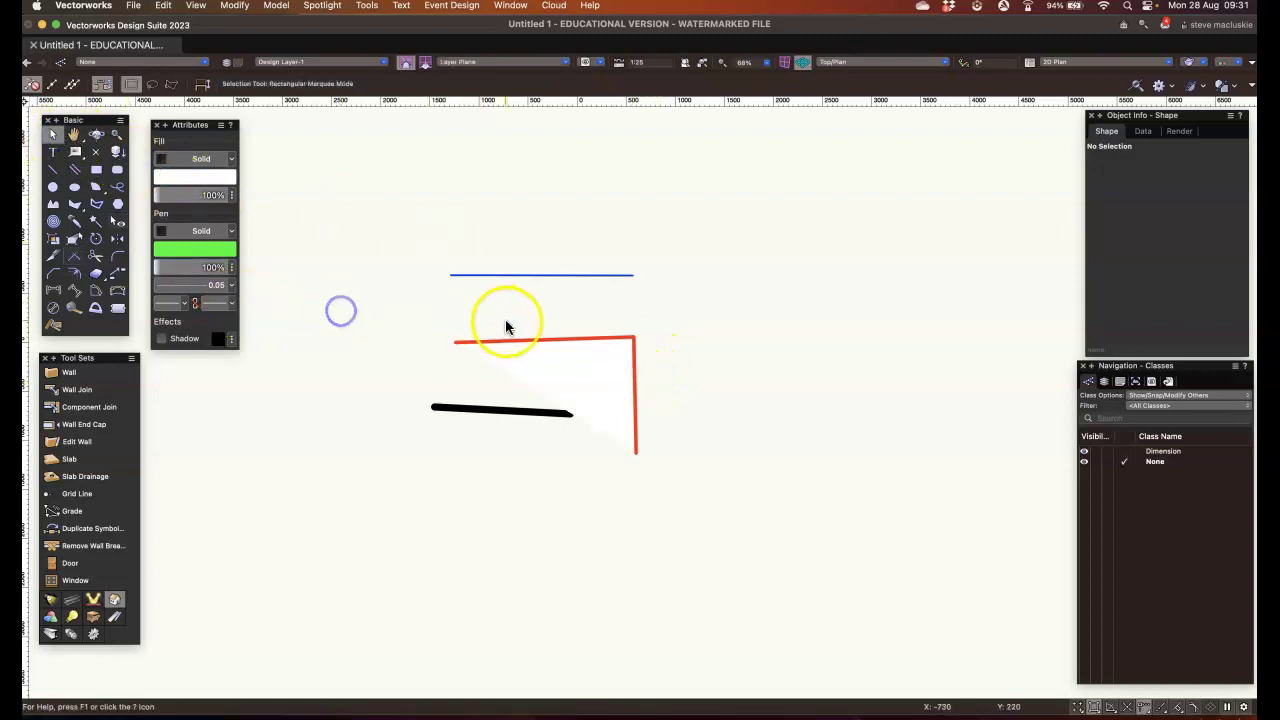
left_click(512, 343)
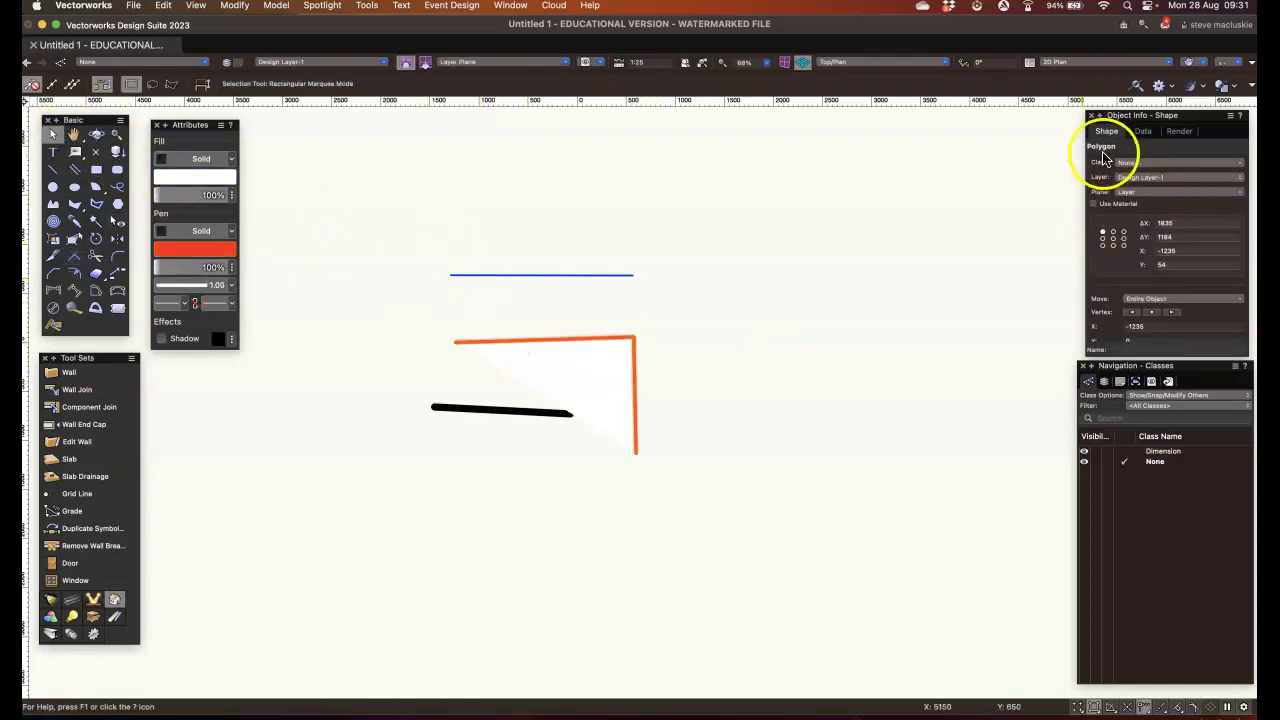
scroll(1133, 305, "down", 4)
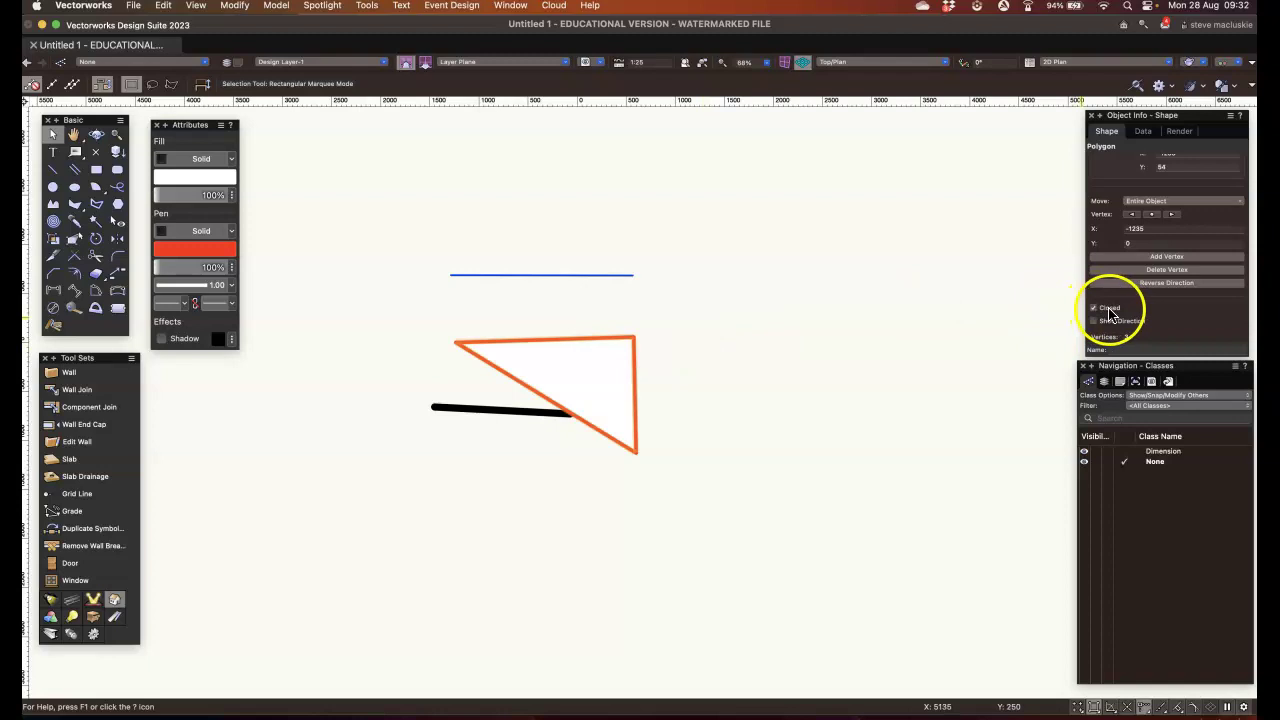
left_click(615, 396)
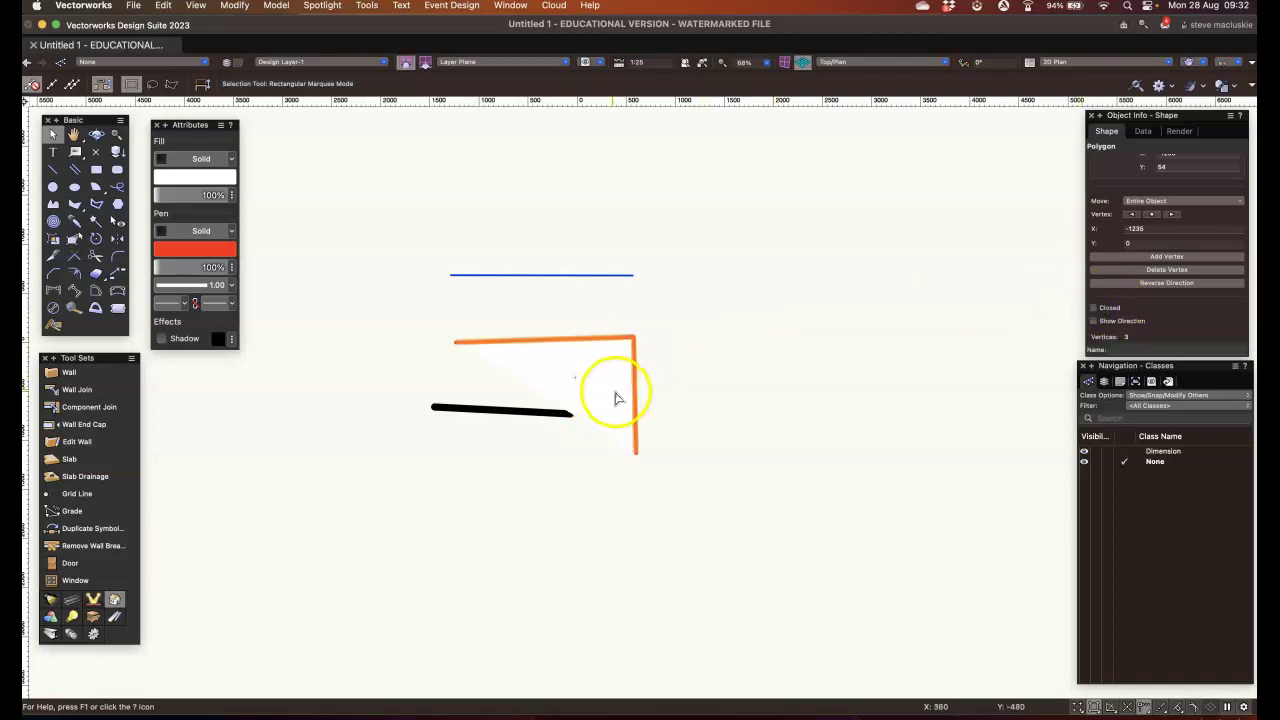
left_click(757, 372)
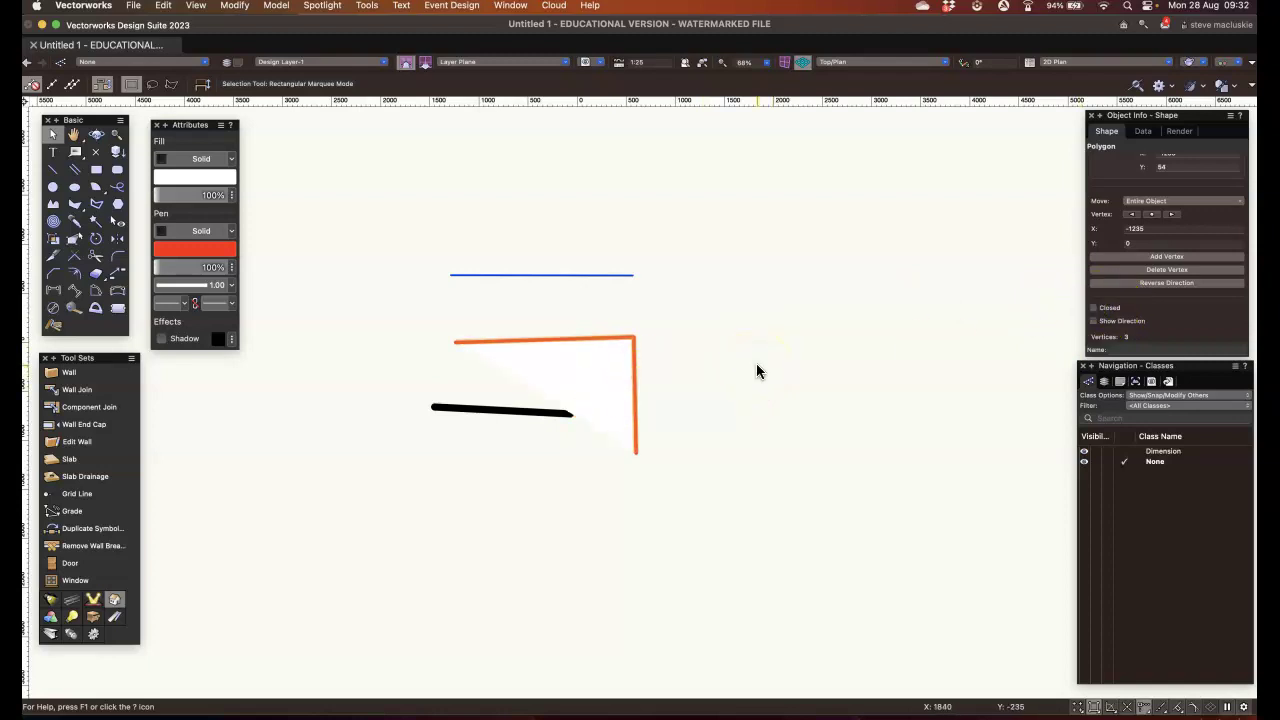
key("super+z")
key("super+y")
key("super+z")
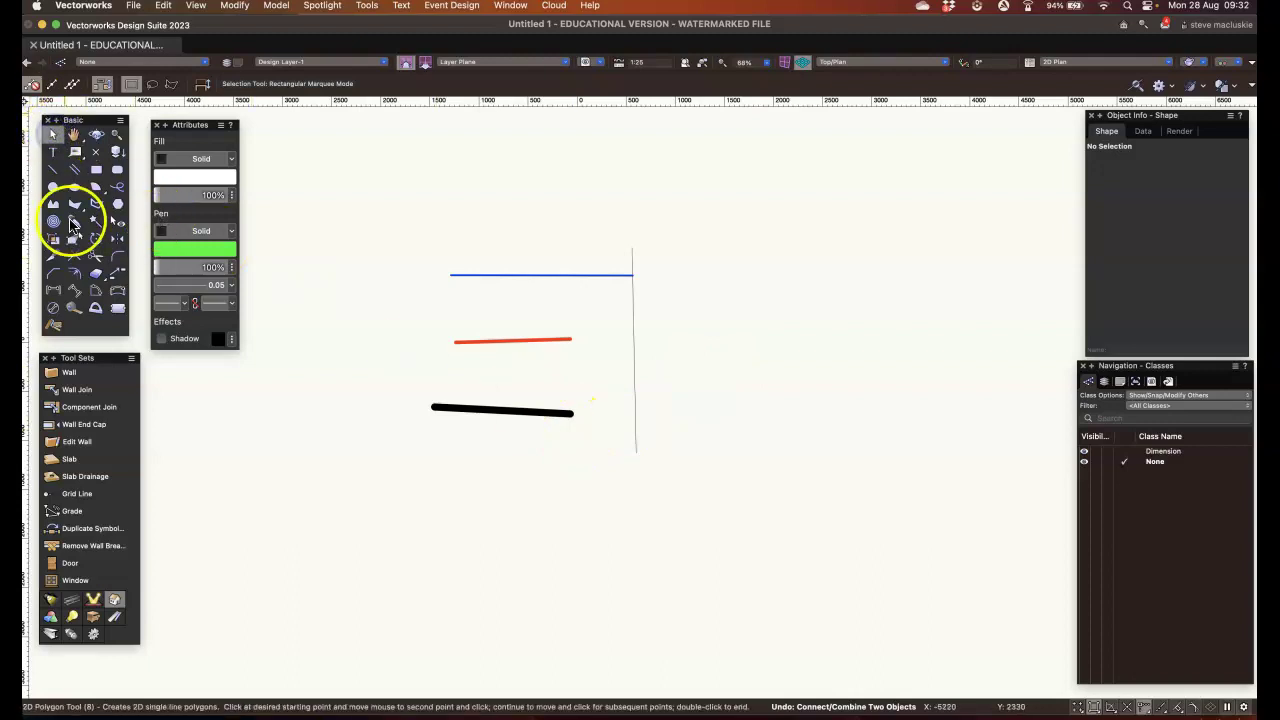
- Draw two thin green lines below the thick black line
left_click(75, 256)
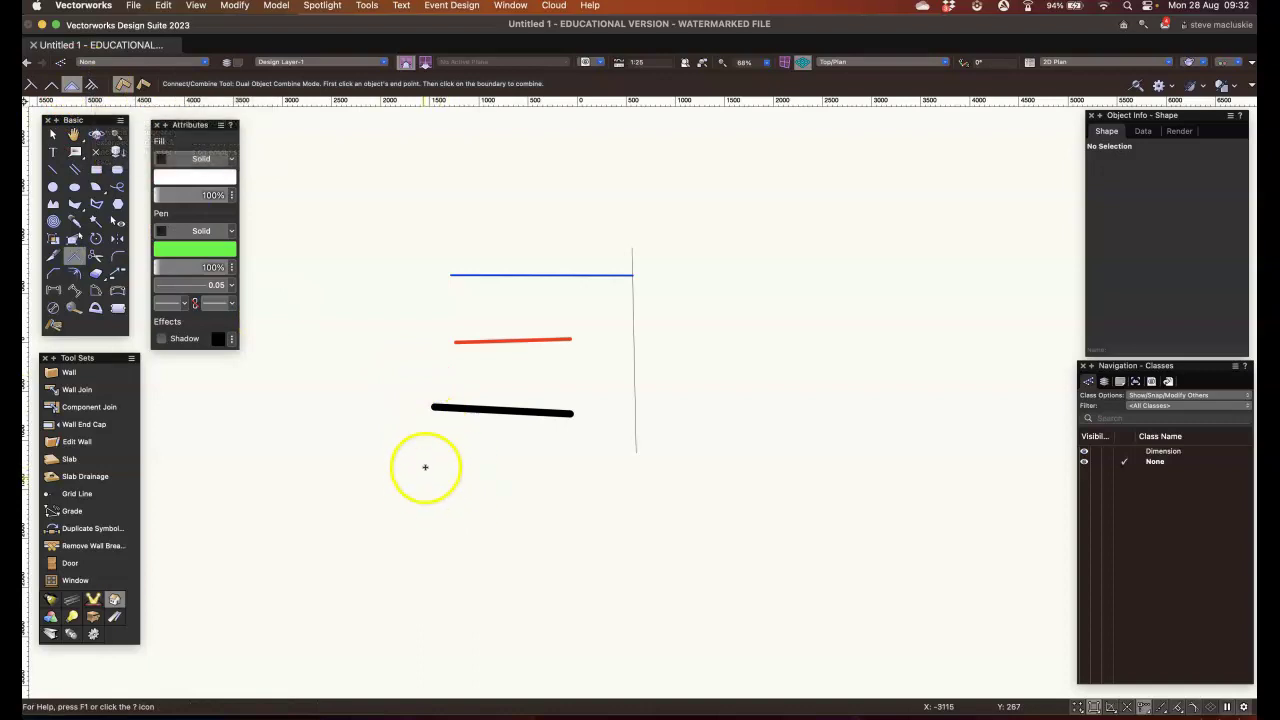
left_click(54, 170)
left_click(434, 453)
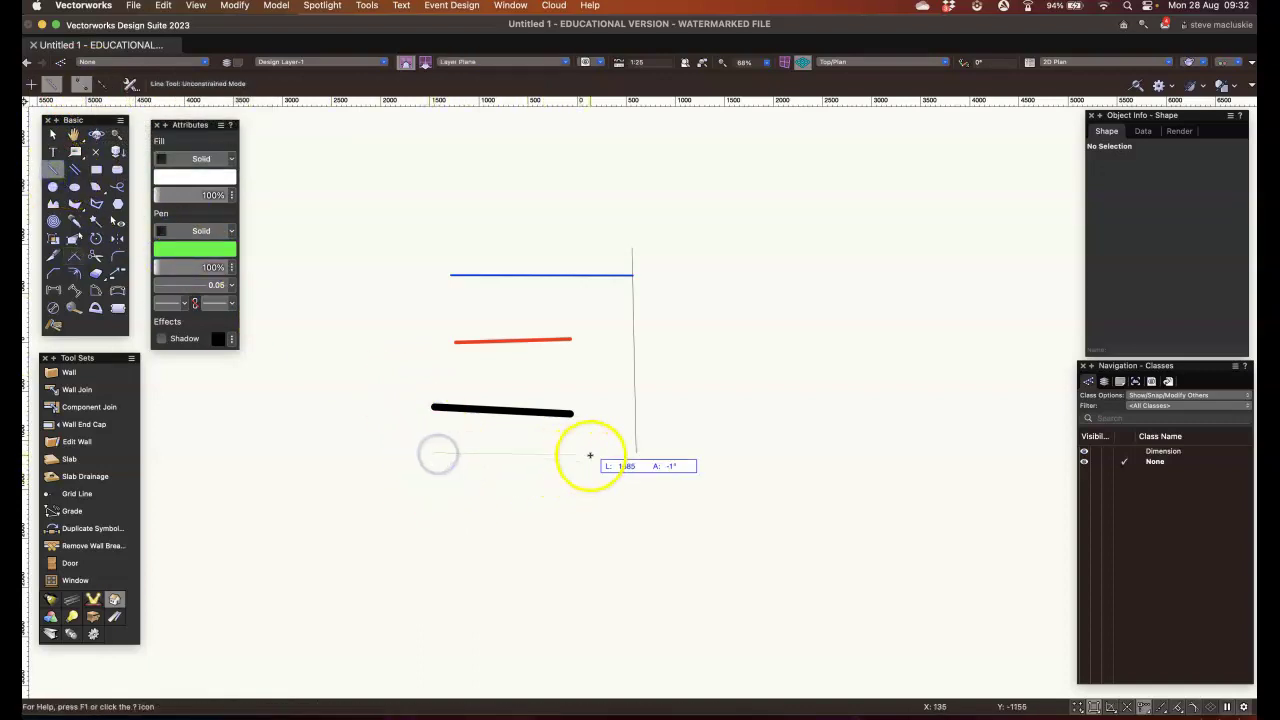
left_click(590, 455)
left_click(446, 497)
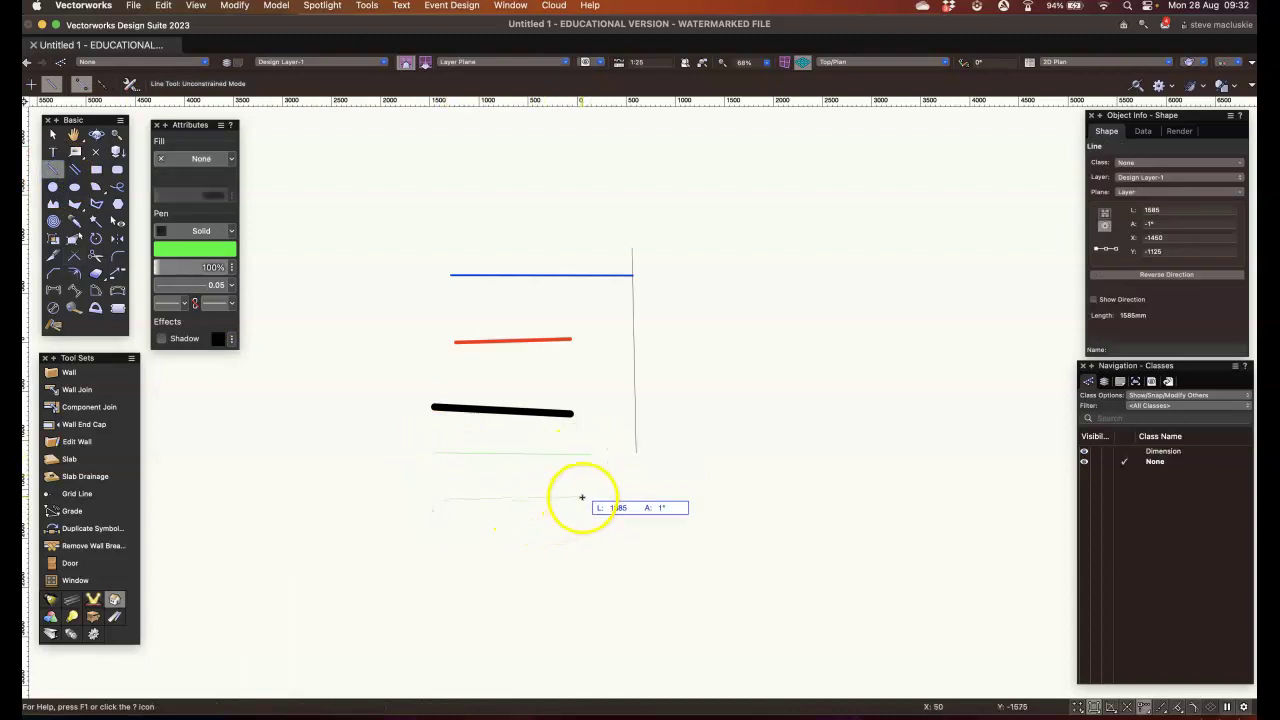
left_click(583, 494)
- Stretch the vertical line's bottom end down past the green lines to 2843 mm
left_click(56, 134)
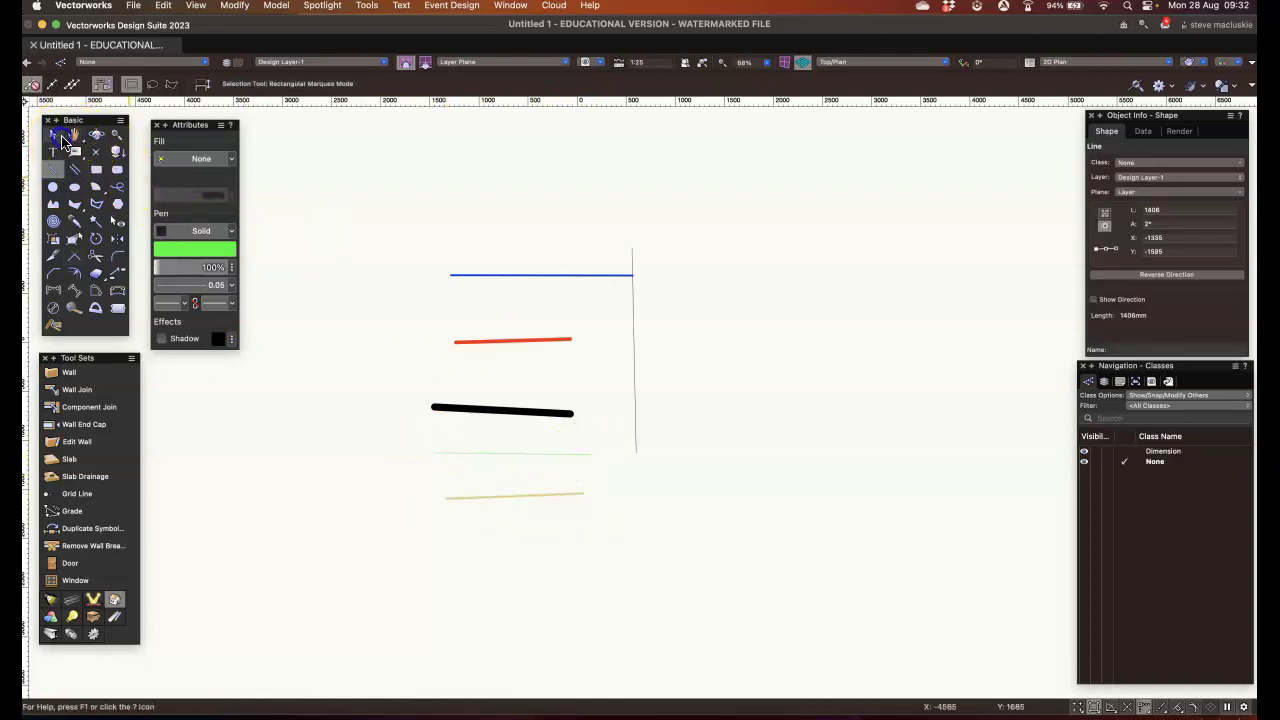
left_click(634, 366)
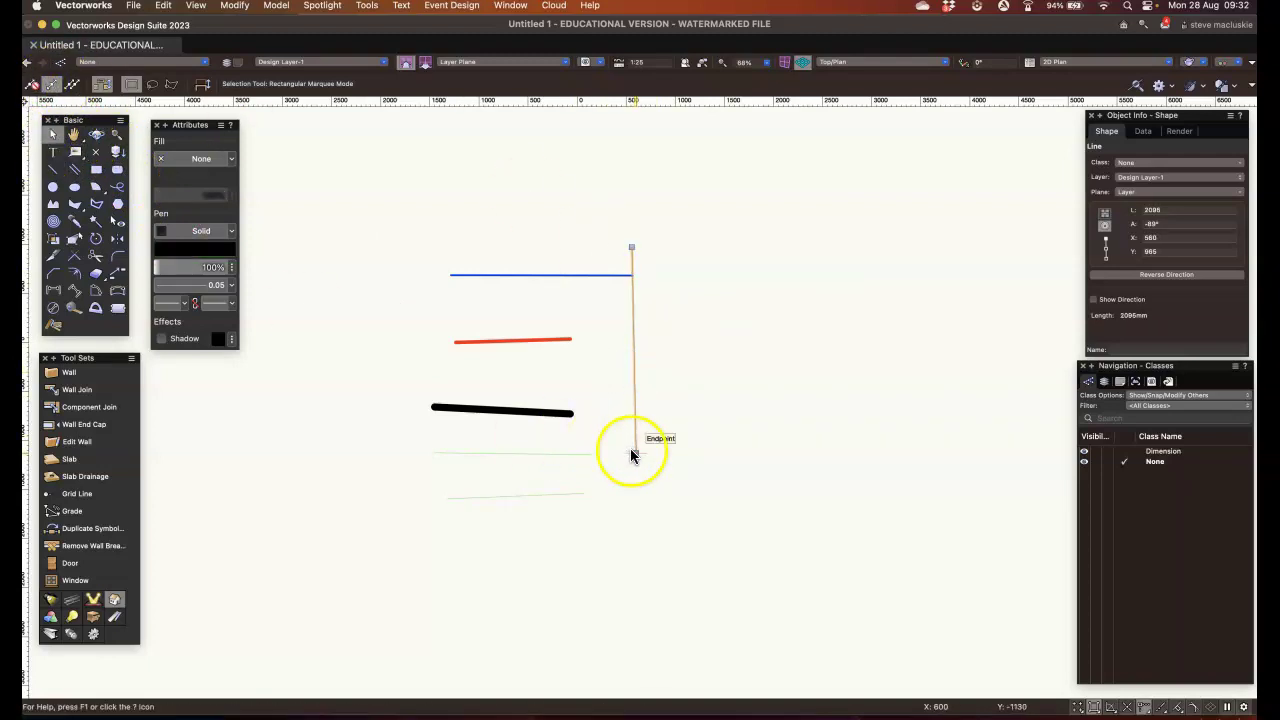
left_click_drag(631, 455, 636, 526)
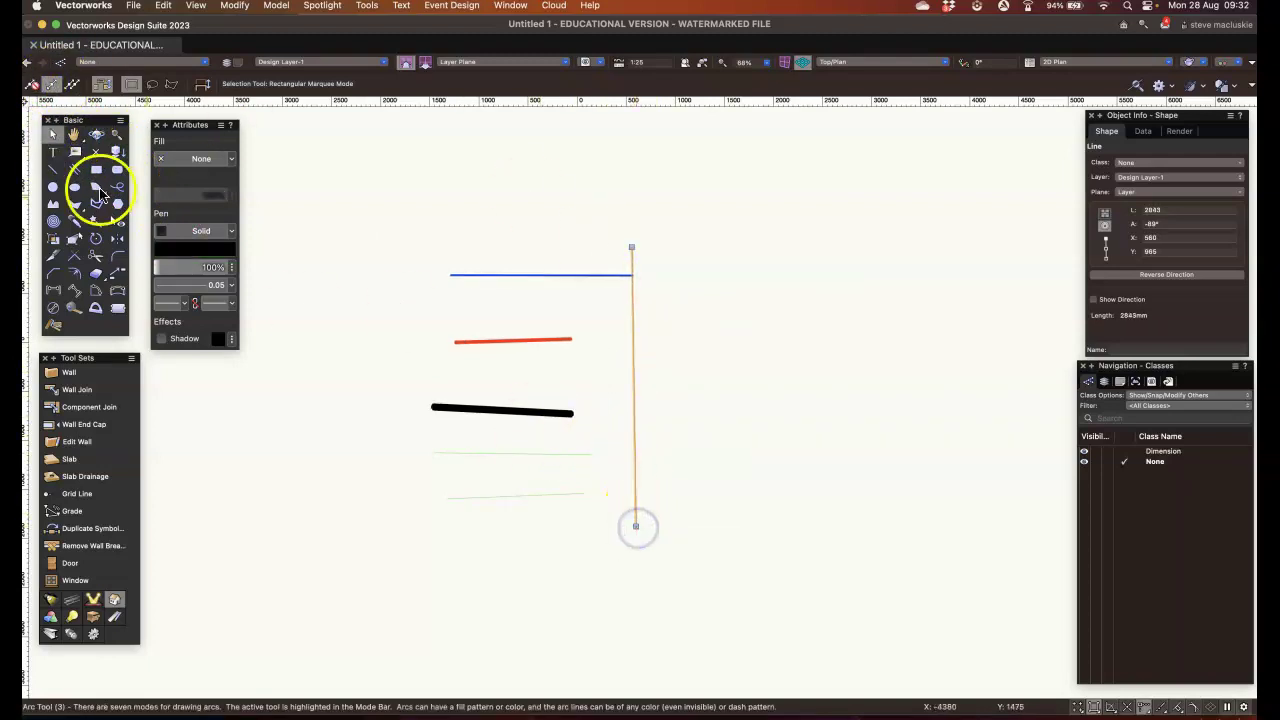
left_click(74, 255)
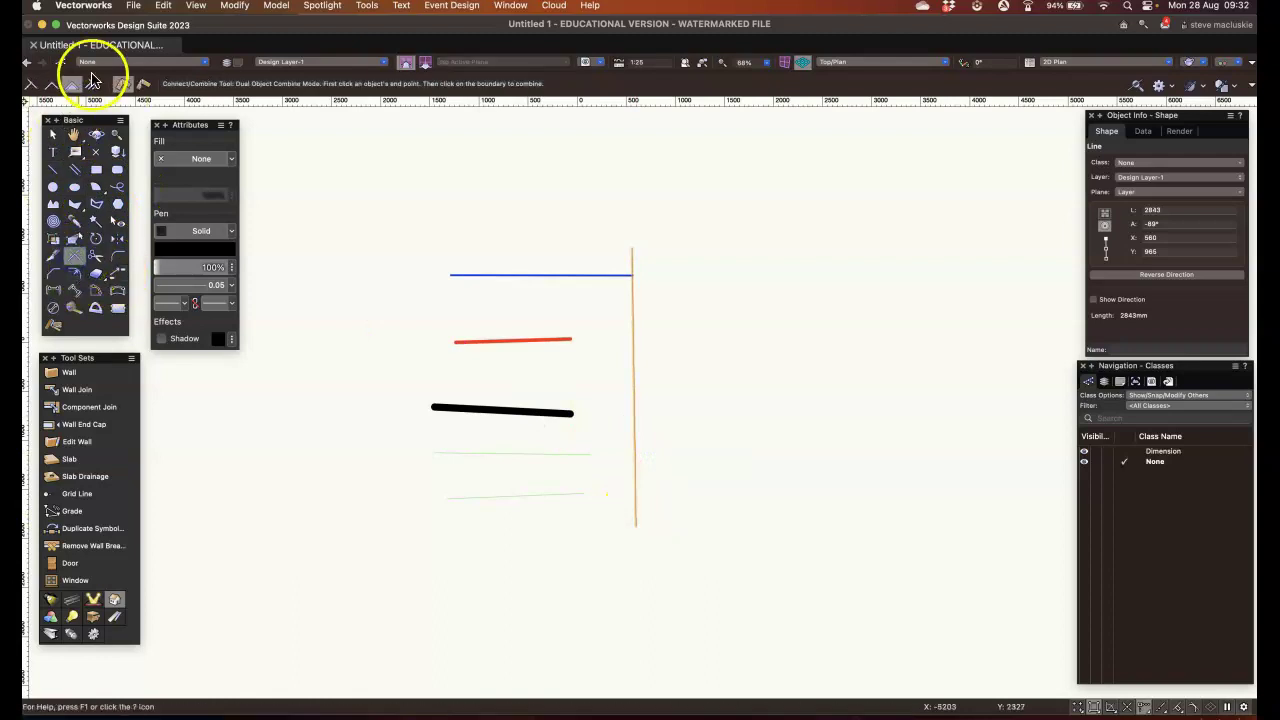
- In Multiple Object mode, extend the red, black and lower green lines to the vertical line
left_click(92, 82)
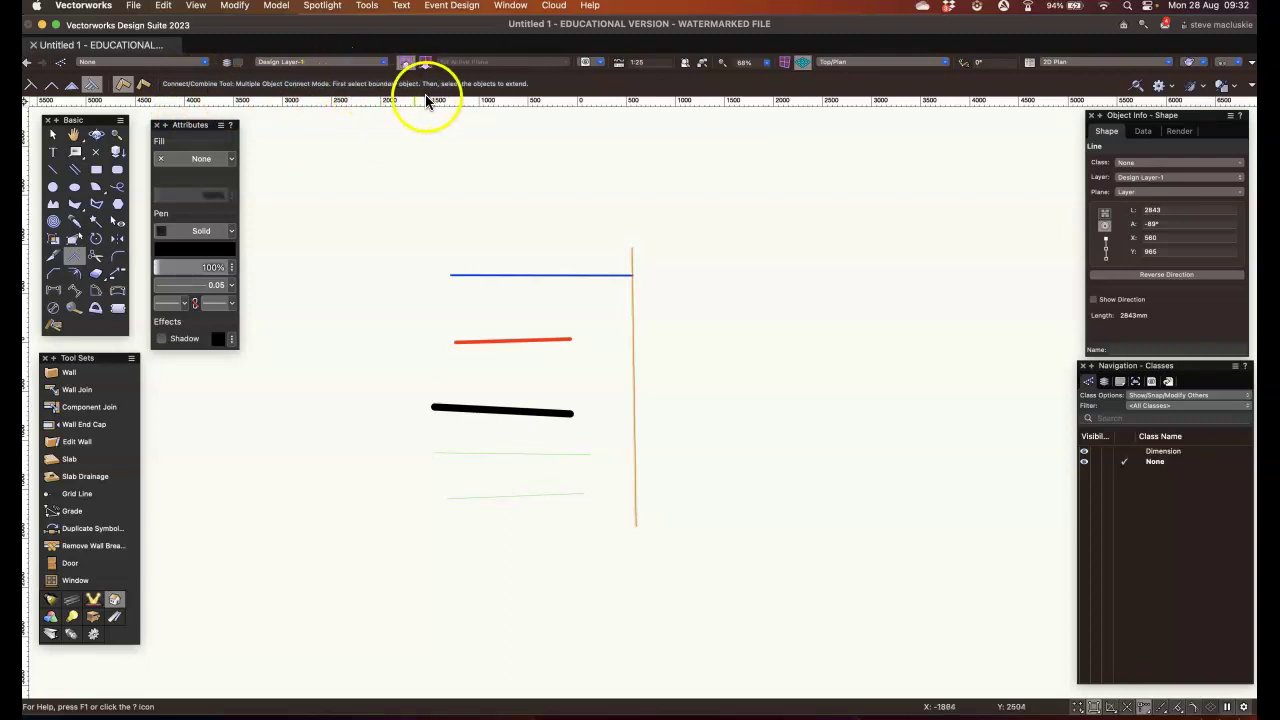
left_click(408, 62)
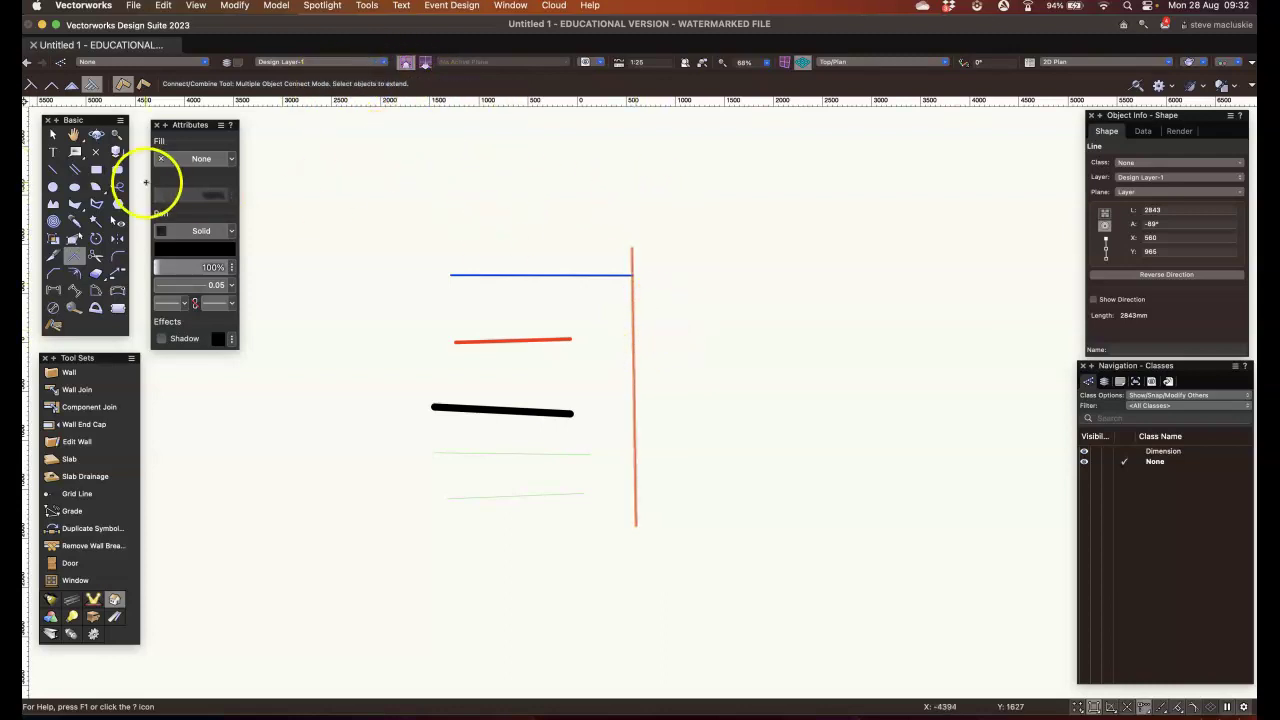
left_click(526, 342)
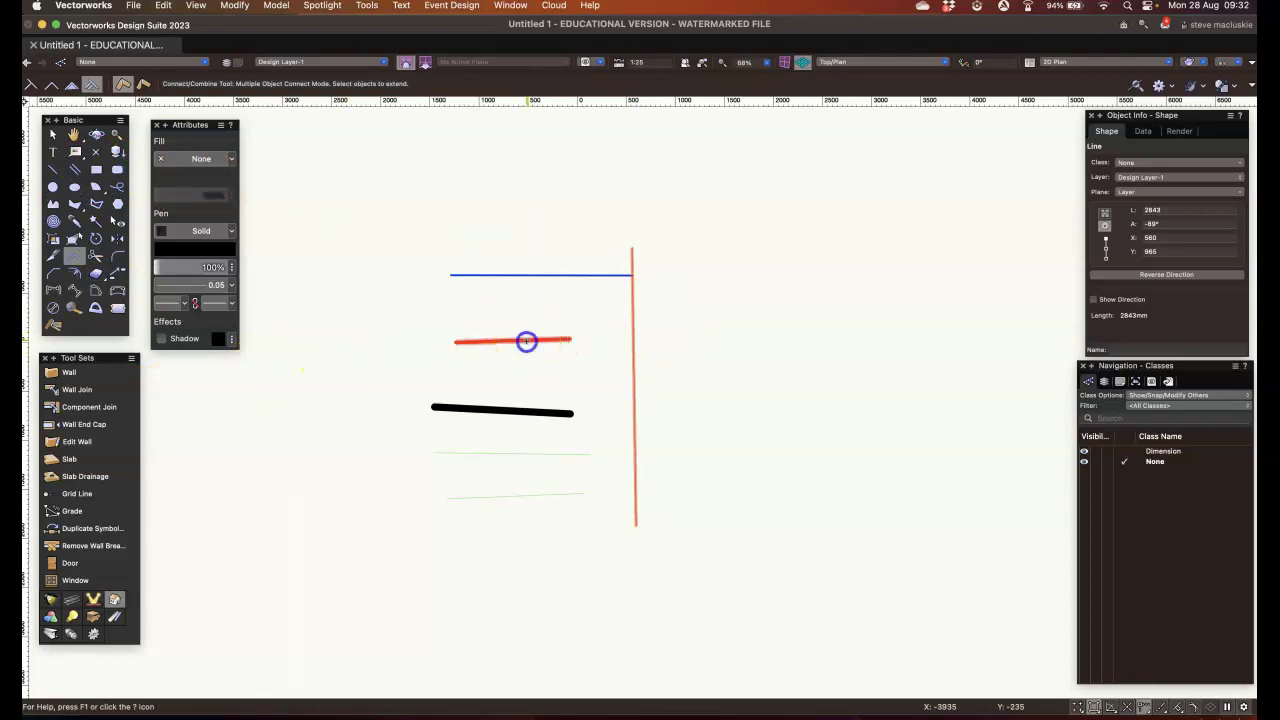
left_click(526, 413)
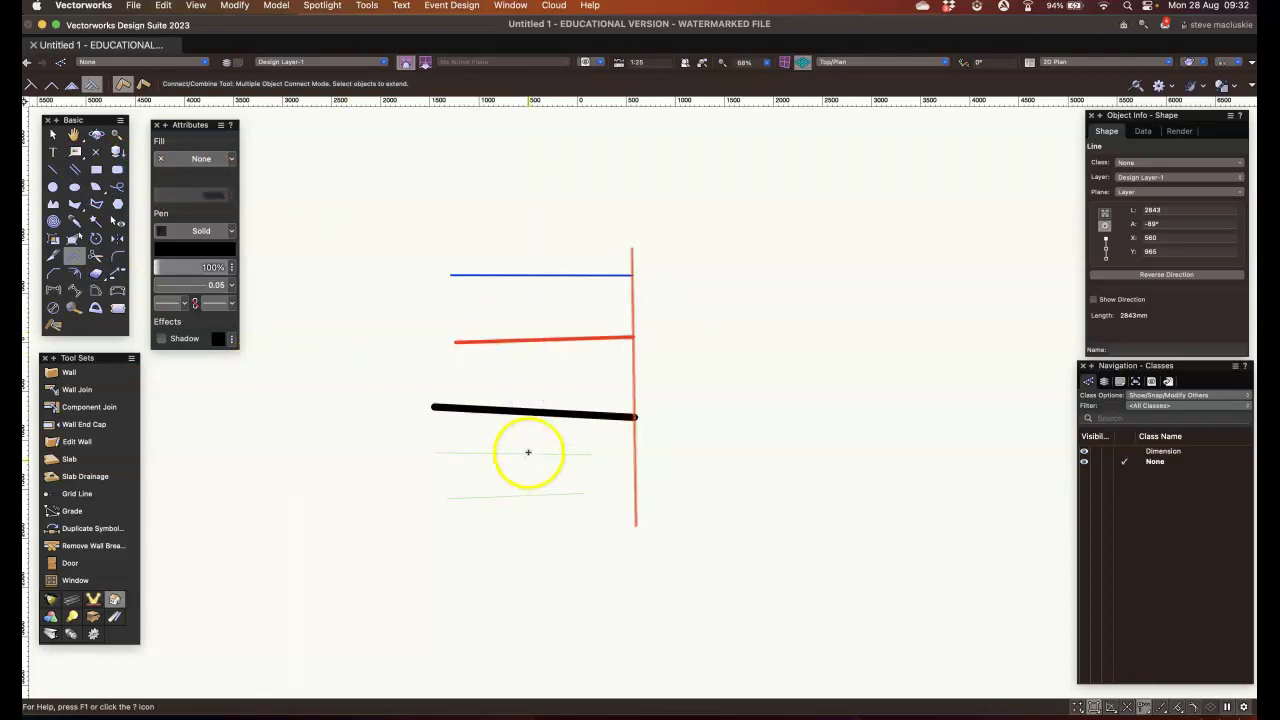
left_click(528, 496)
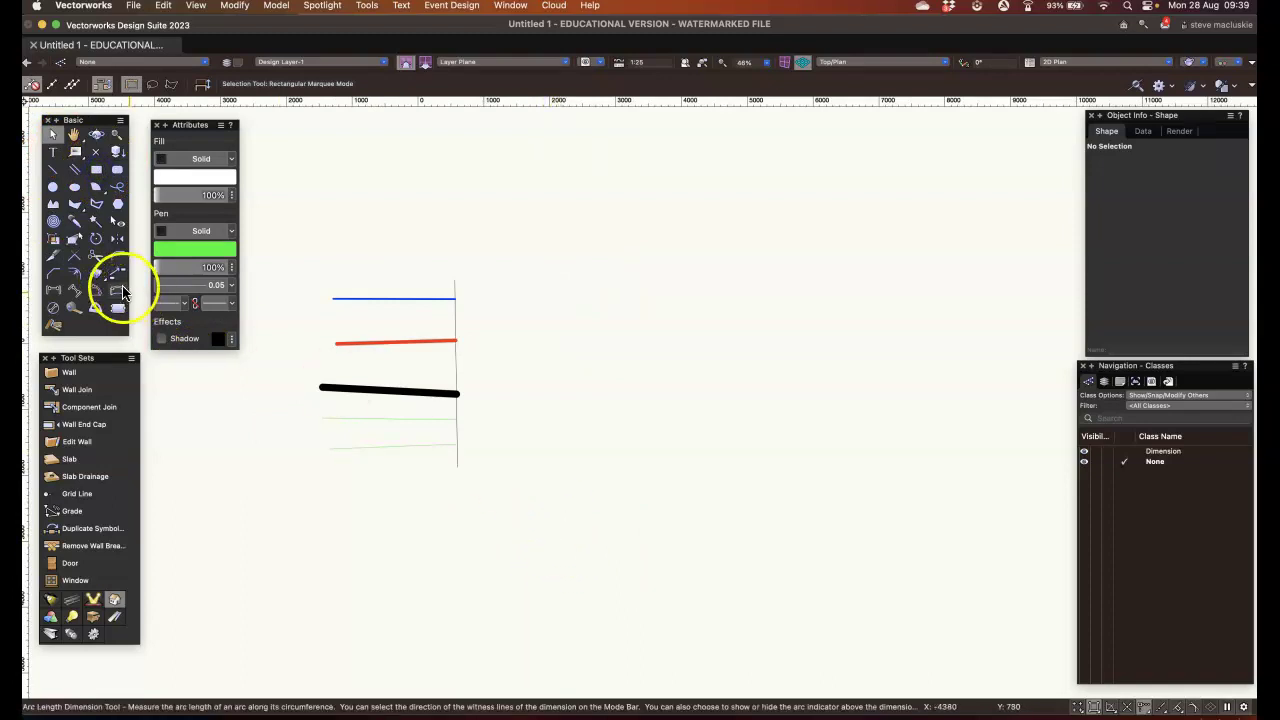
- Draw three stacked corner-to-corner rectangles, each about 2900 × 1800 mm, right of the lines
left_click(96, 169)
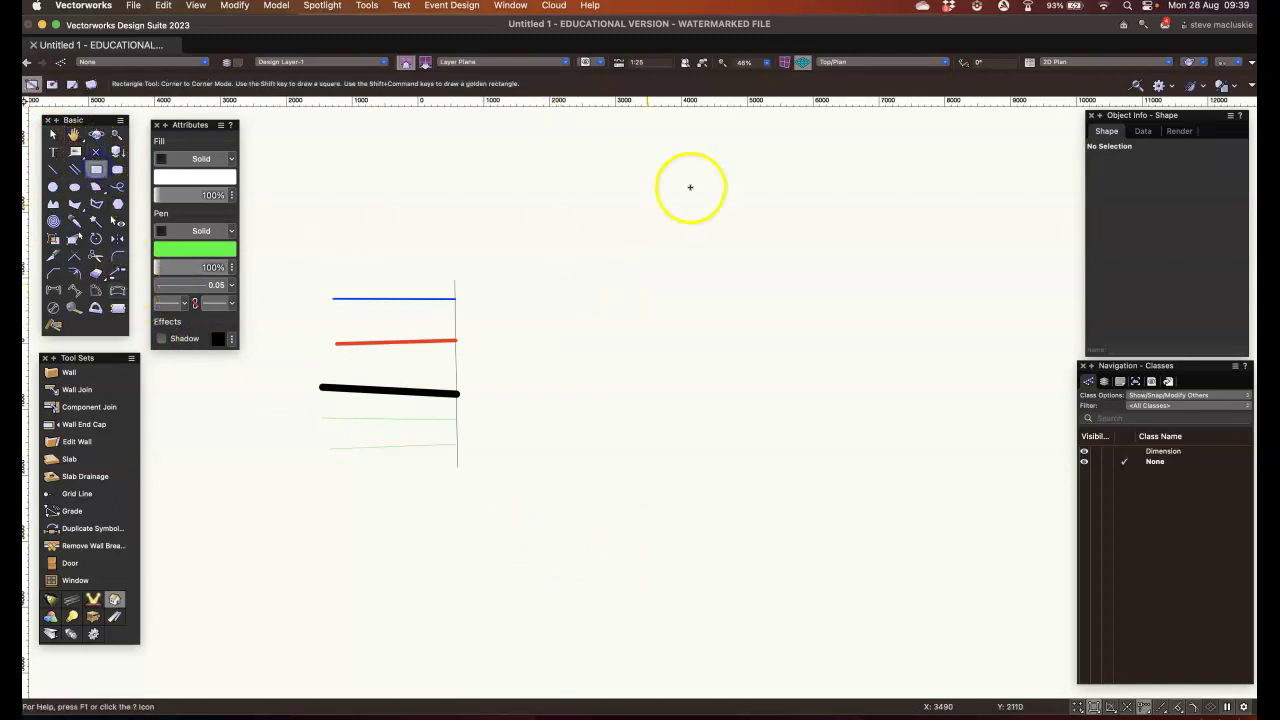
left_click(594, 182)
left_click(789, 300)
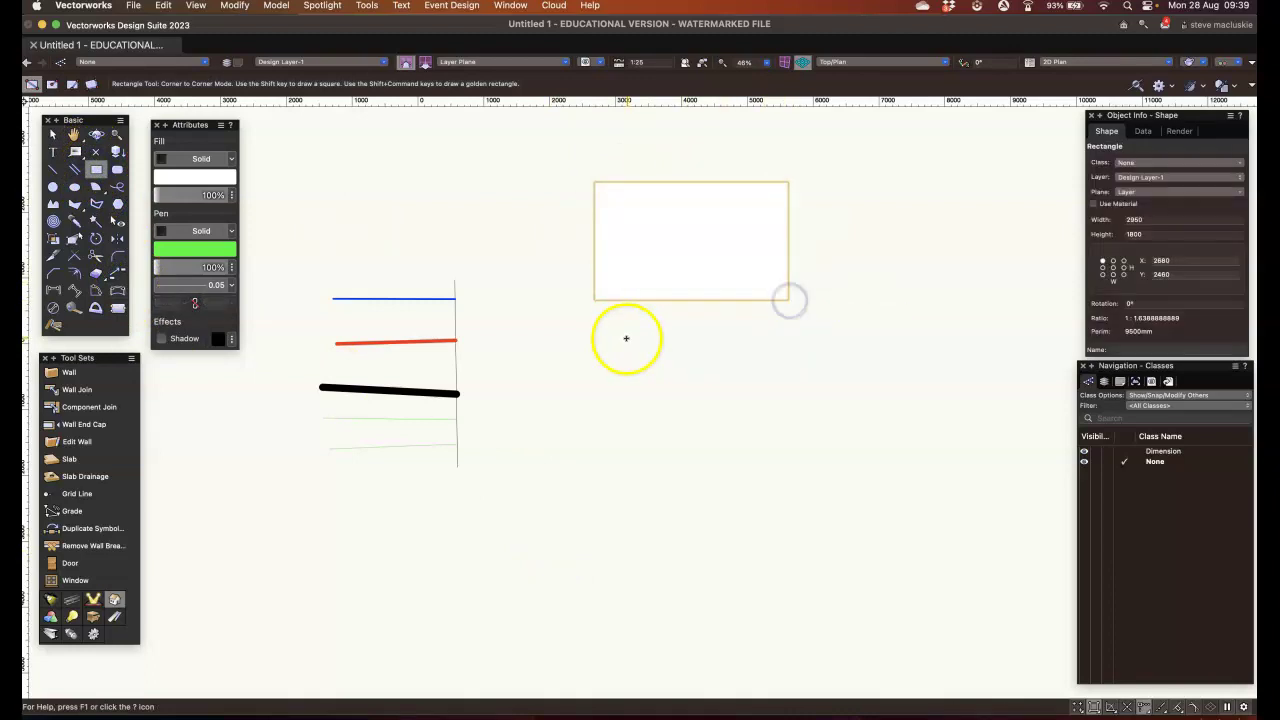
left_click(594, 339)
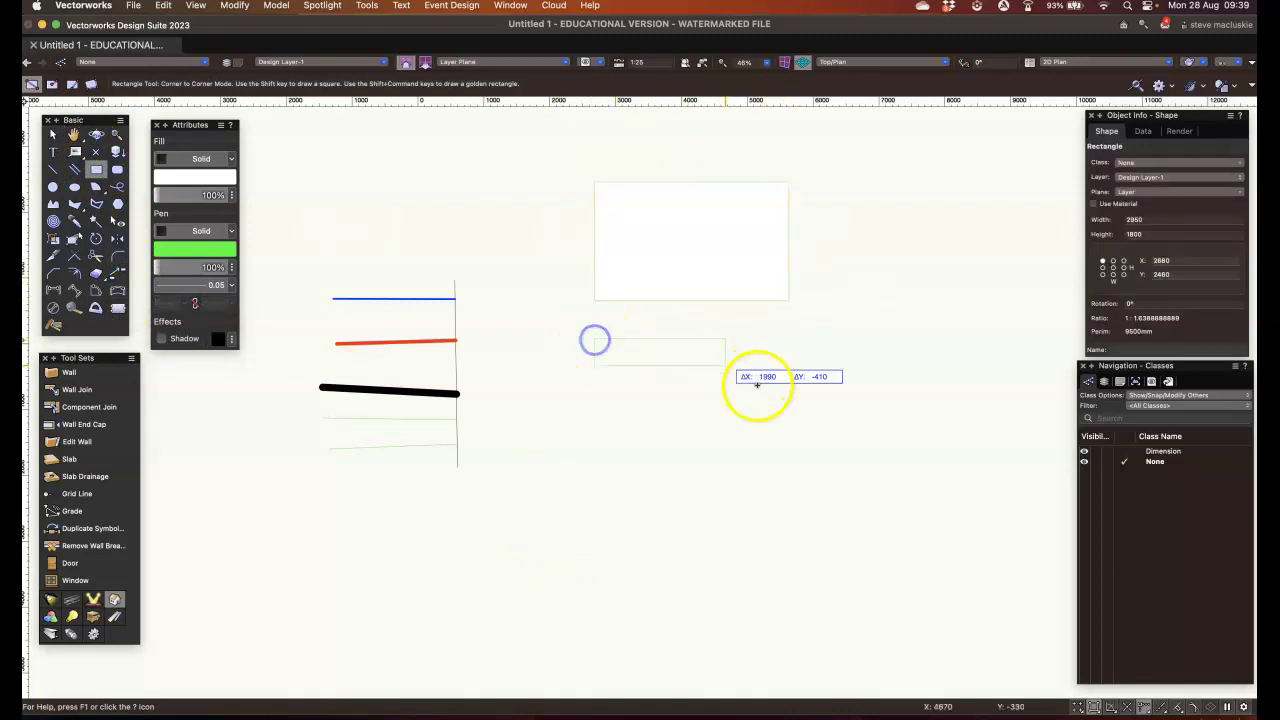
left_click(789, 451)
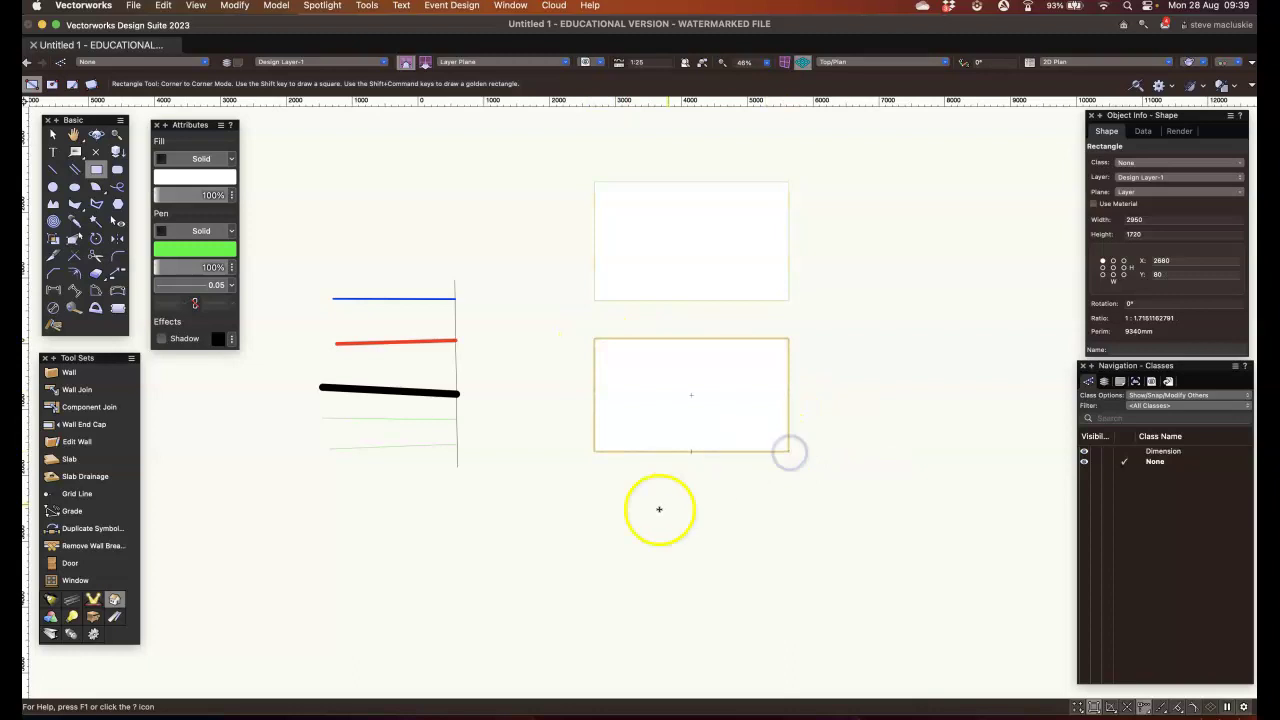
left_click(596, 493)
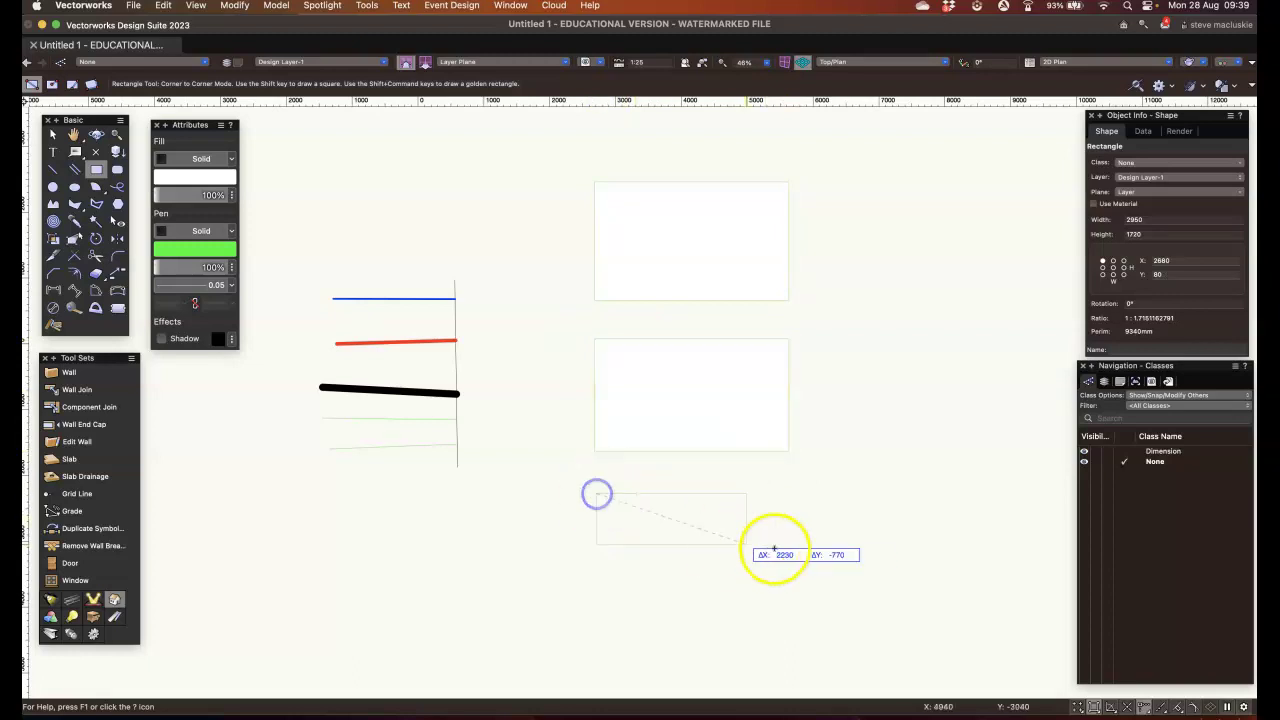
left_click(789, 613)
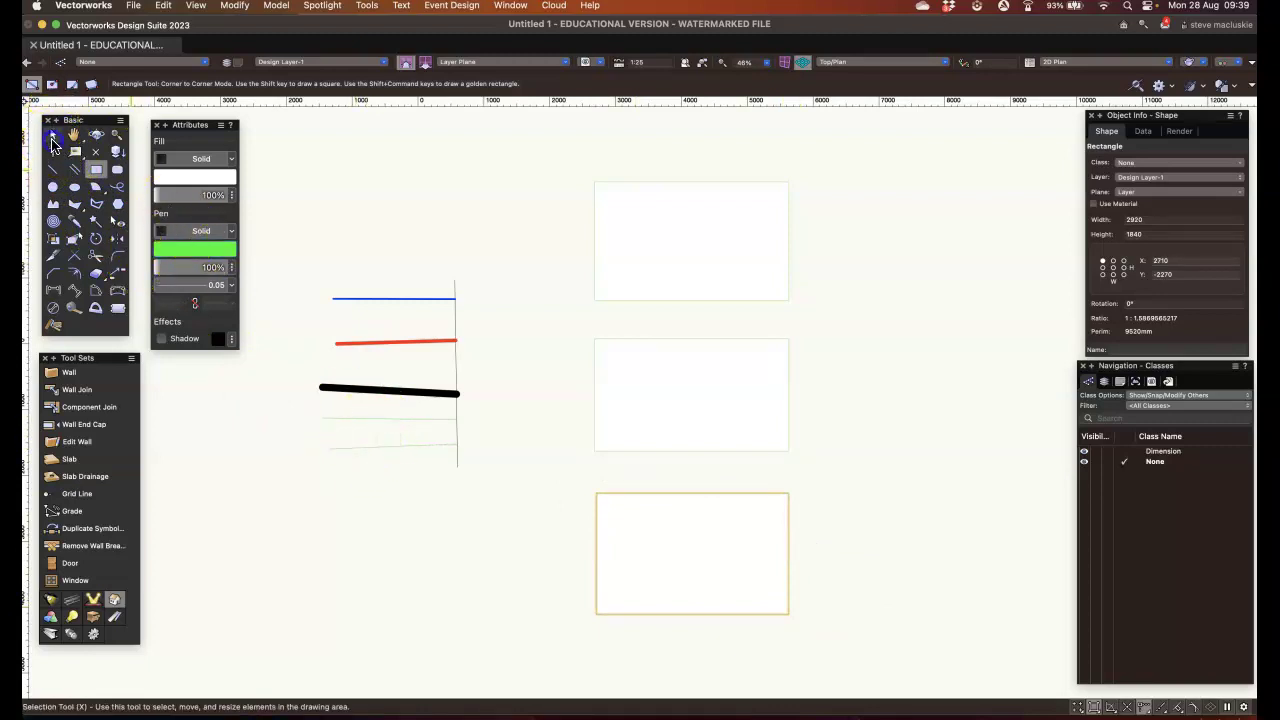
- Set Attributes fill colours: light cyan top, cyan middle, pale green bottom rectangle
left_click(53, 134)
left_click(751, 229)
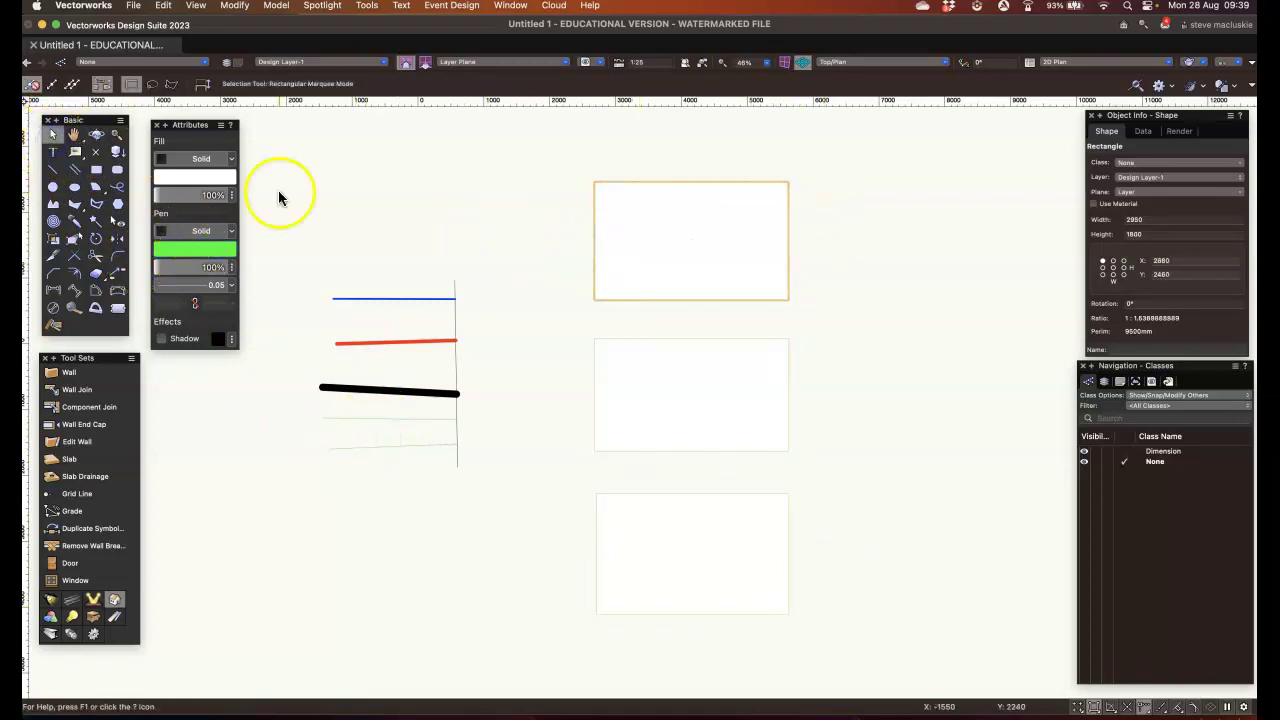
left_click(179, 181)
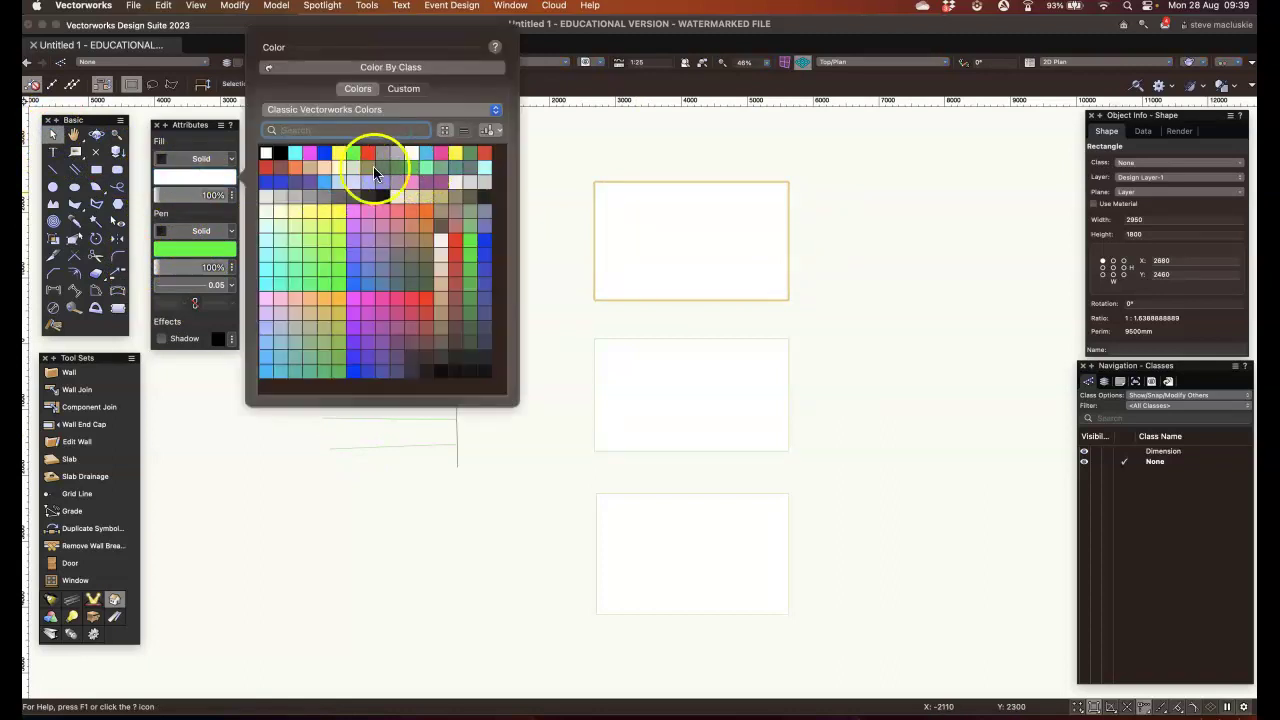
left_click(267, 229)
left_click(694, 368)
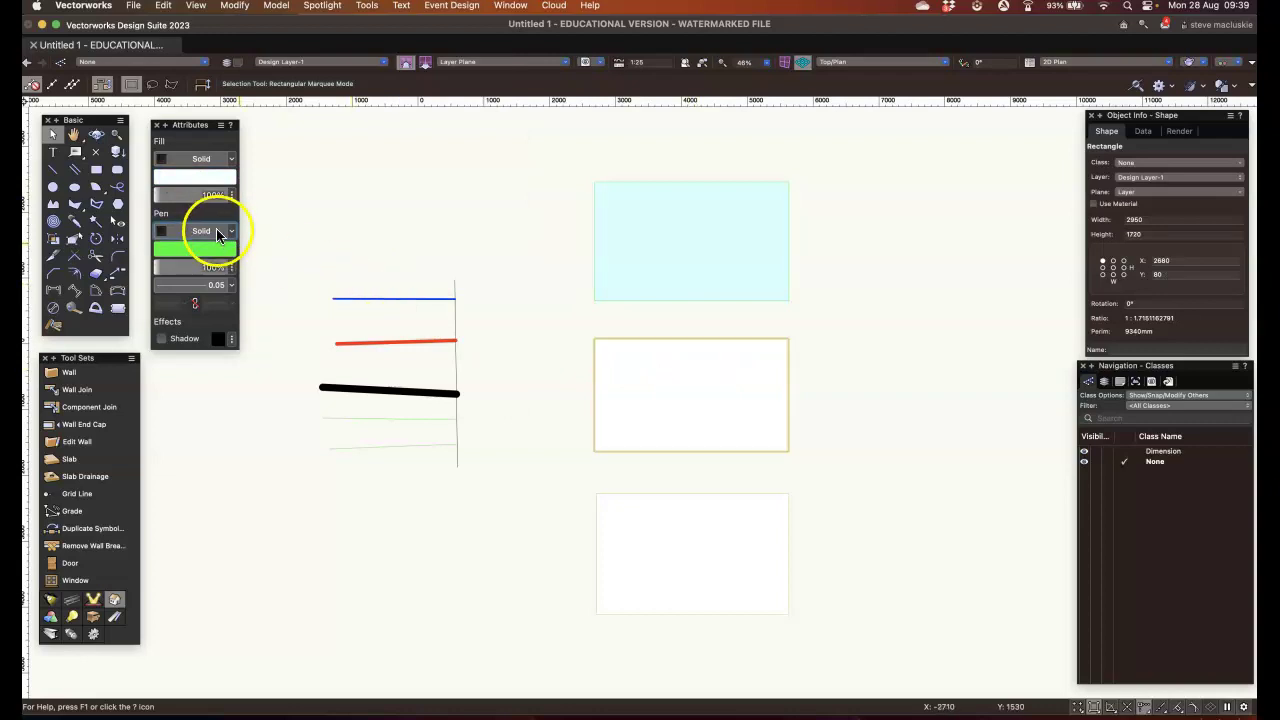
left_click(199, 181)
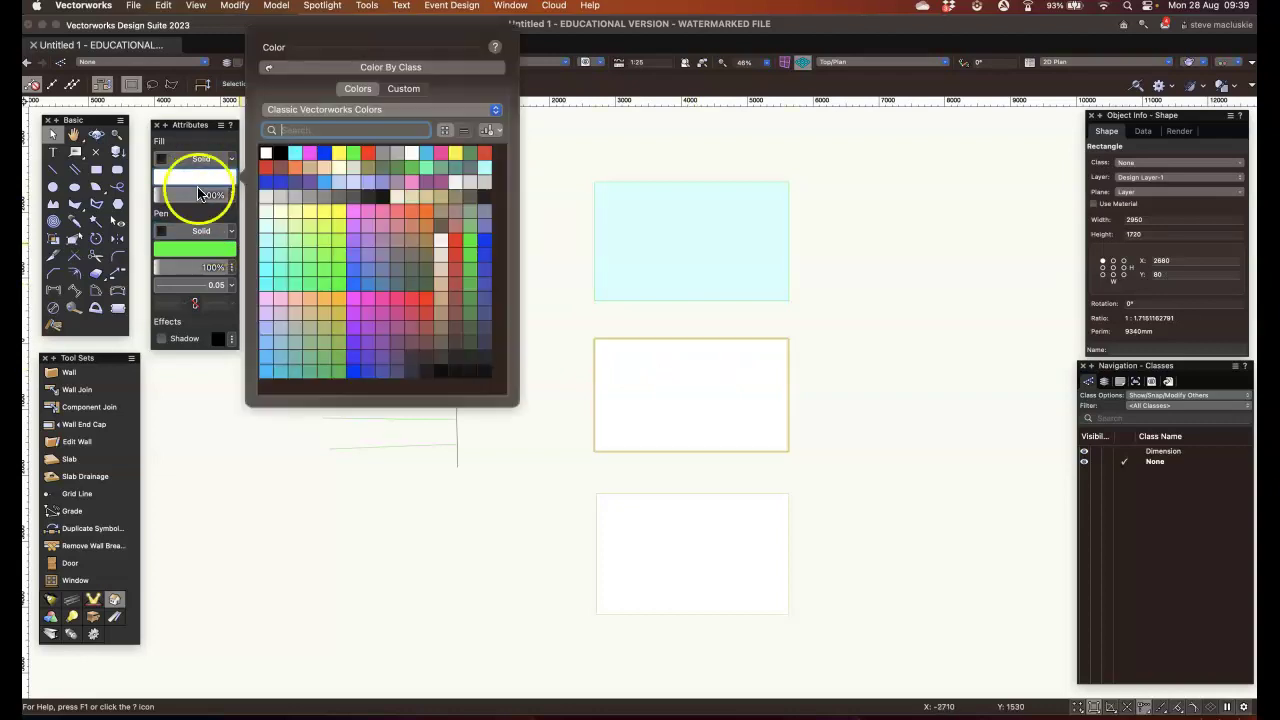
left_click(256, 258)
left_click(689, 557)
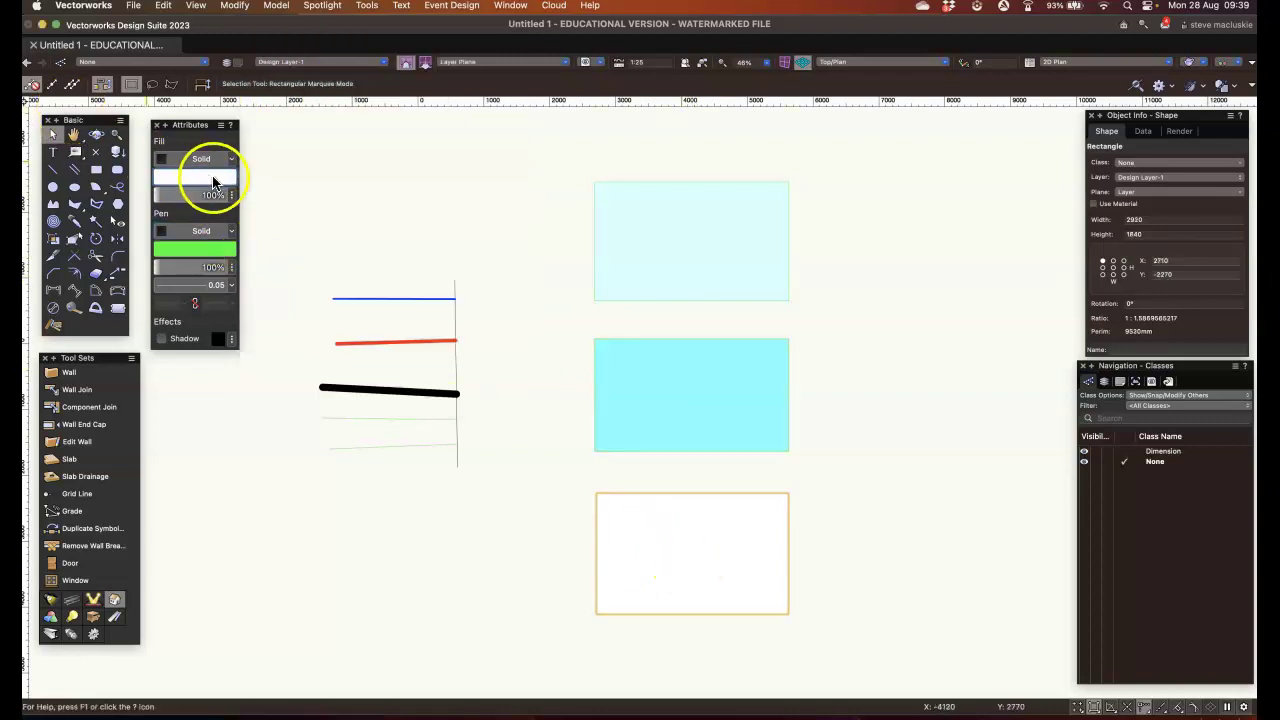
left_click(266, 249)
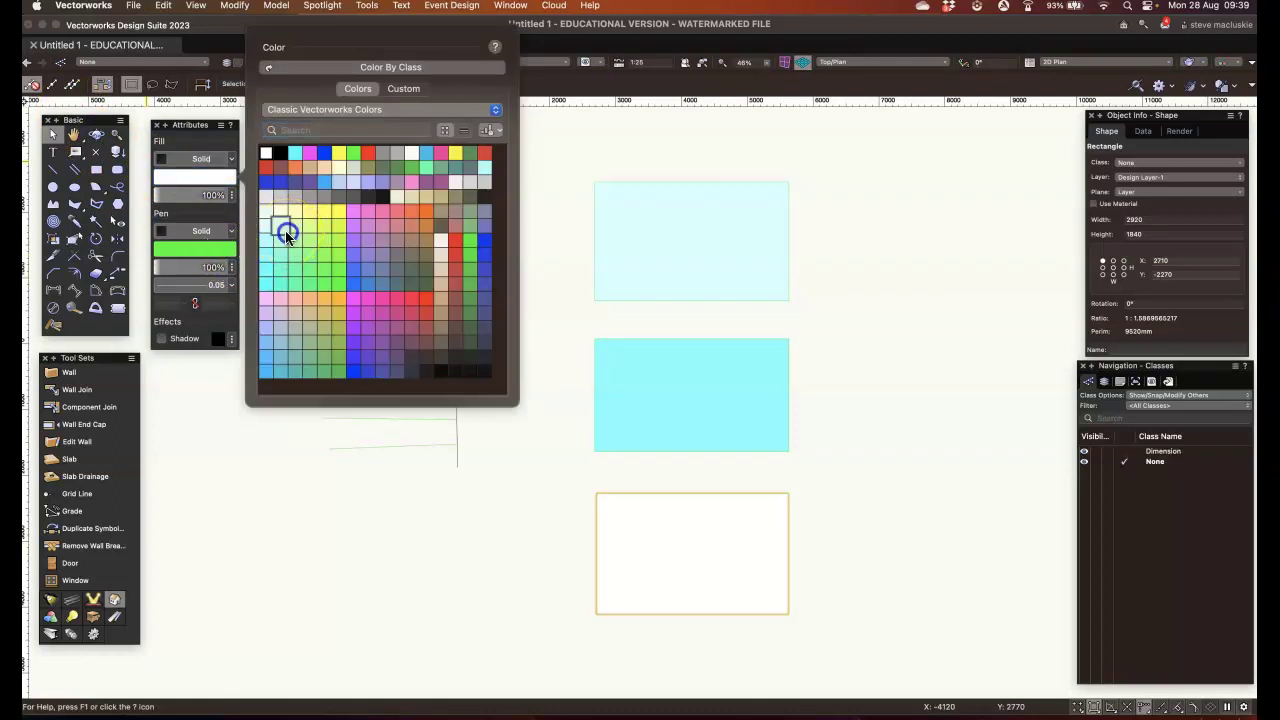
left_click(279, 231)
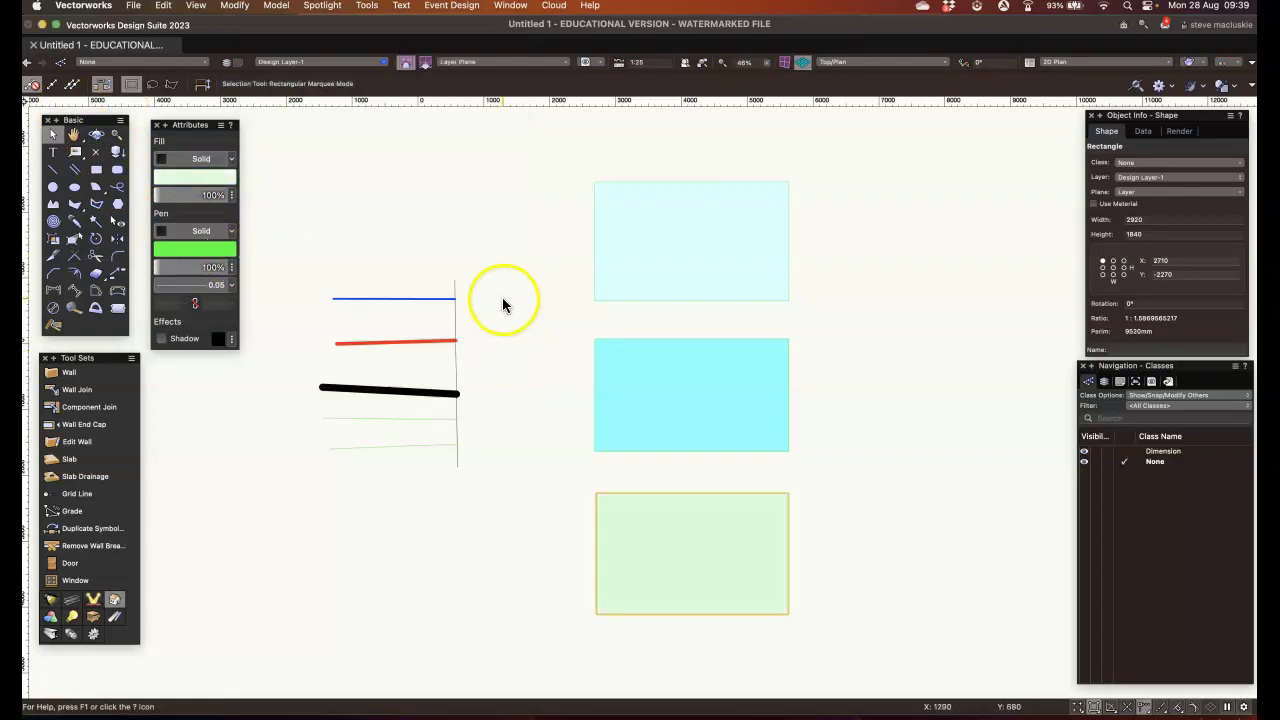
- Split the top rectangle's corner off with Point Split Mode on its top and right edges
left_click(54, 262)
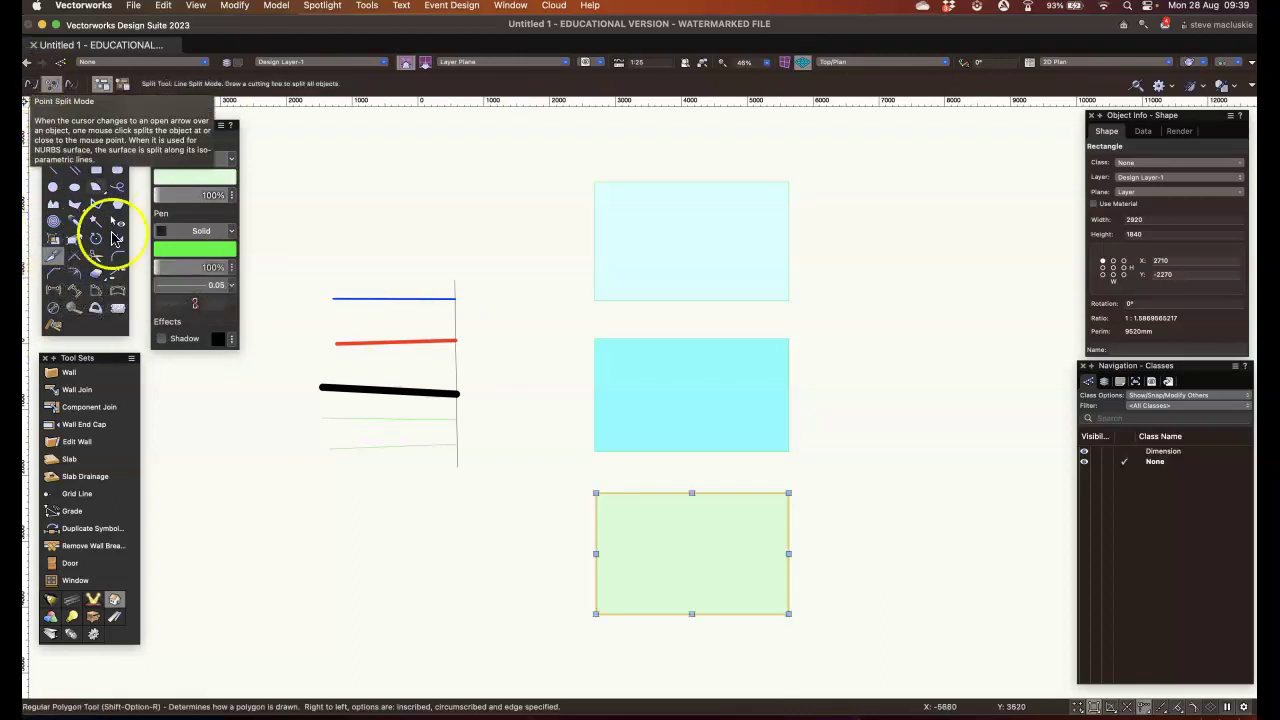
left_click(54, 135)
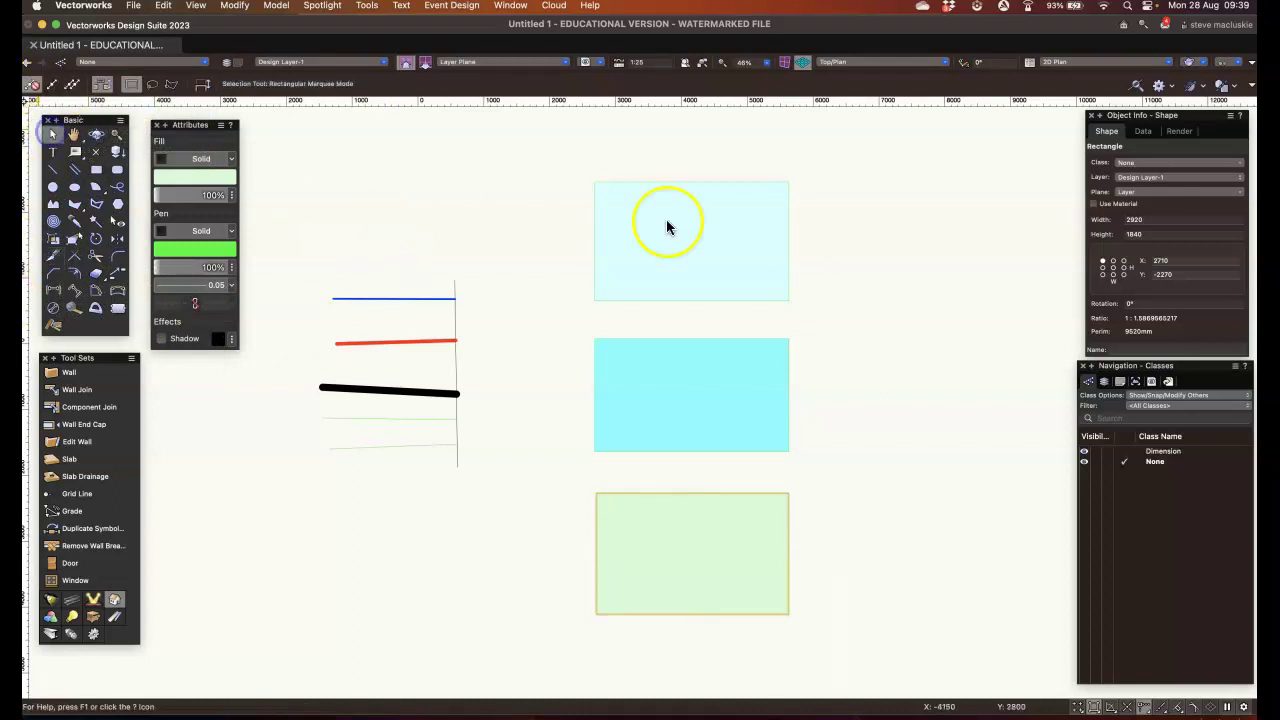
left_click(737, 223)
left_click(54, 259)
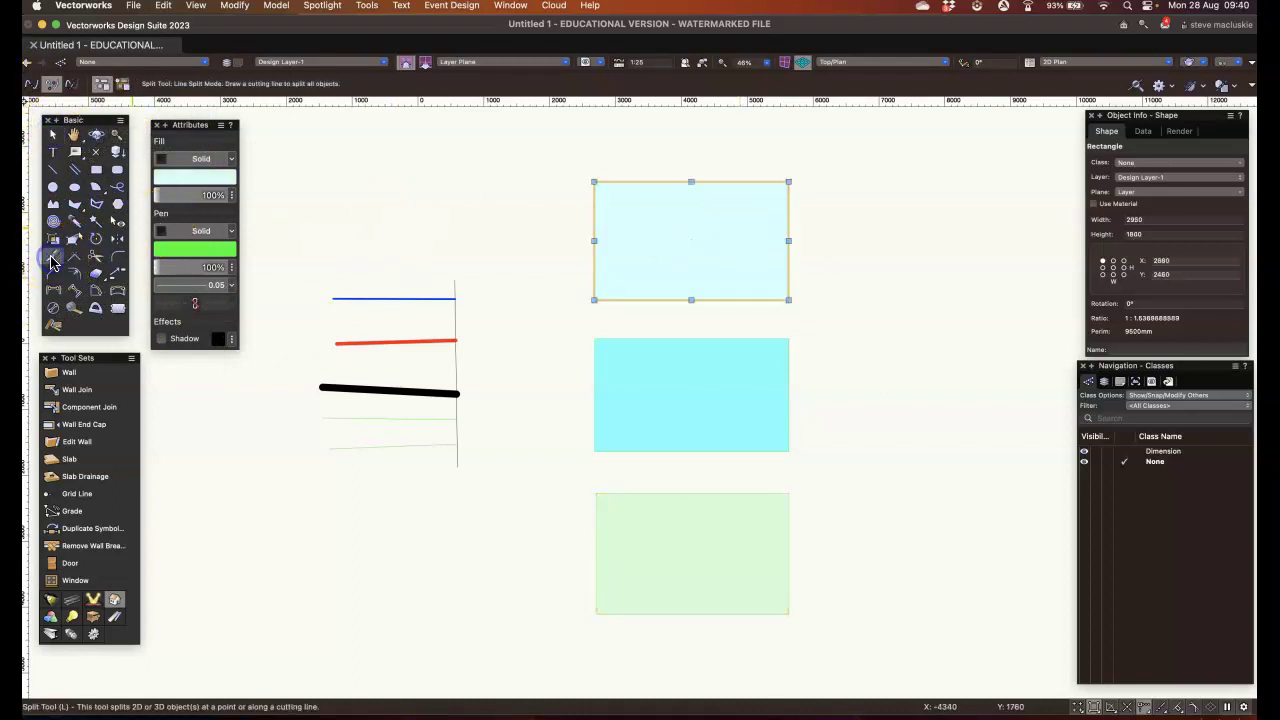
left_click(29, 86)
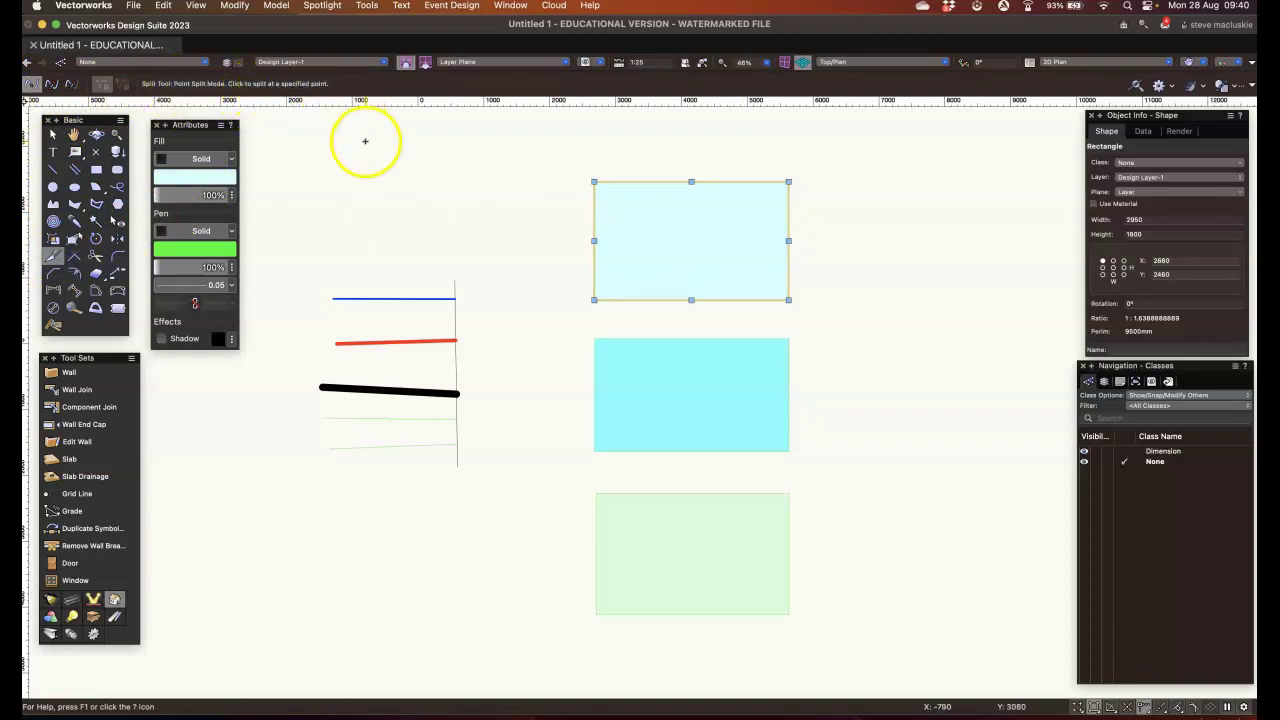
left_click(657, 183)
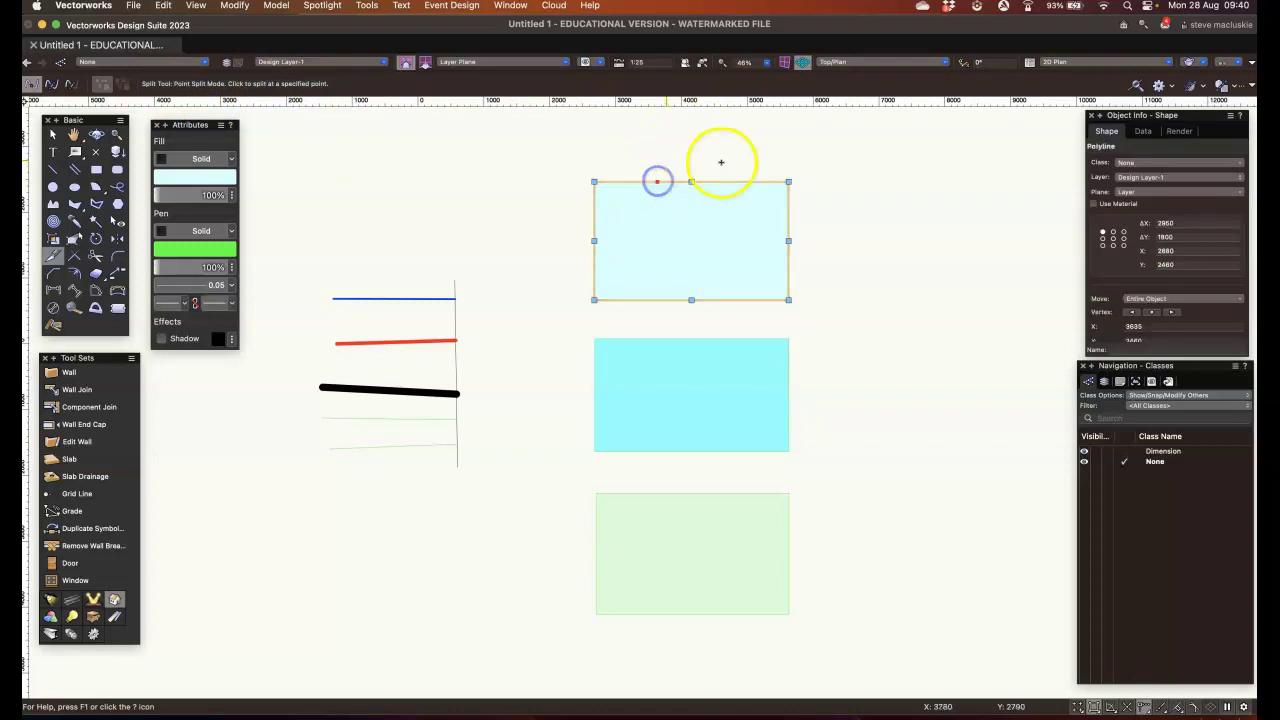
left_click(787, 265)
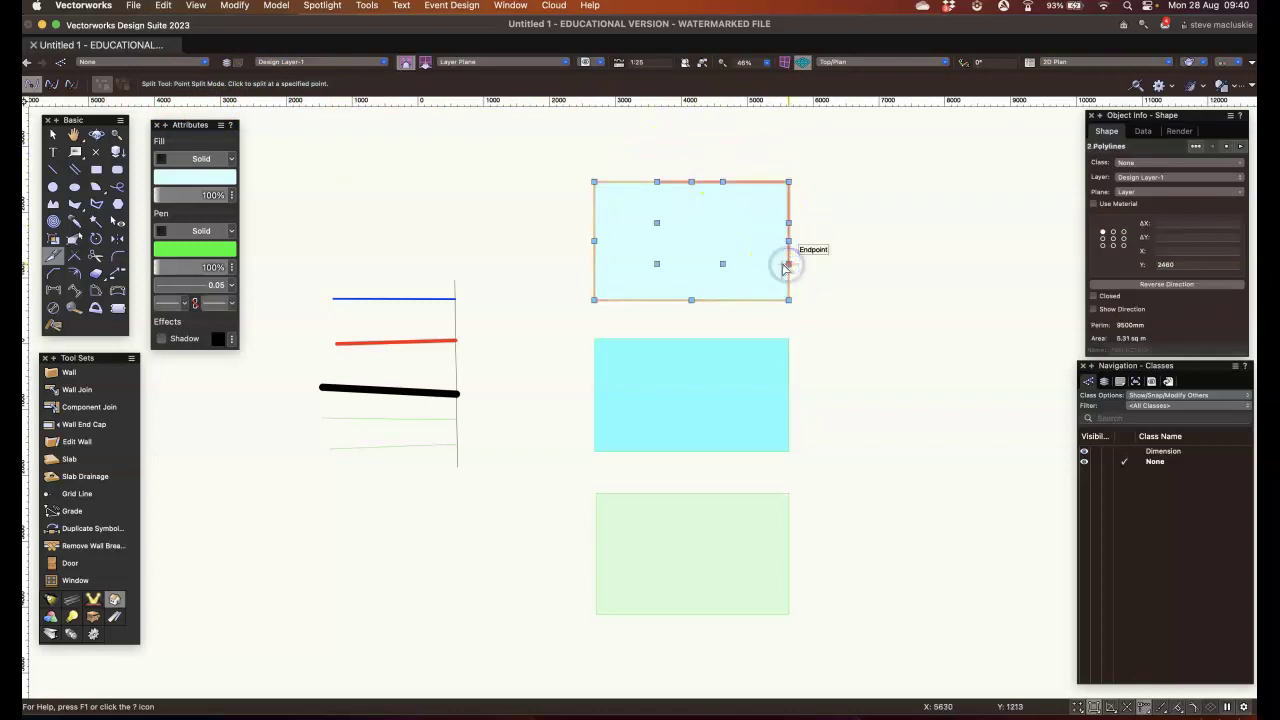
- Drag the split-off corner triangle up and to the right
left_click(52, 140)
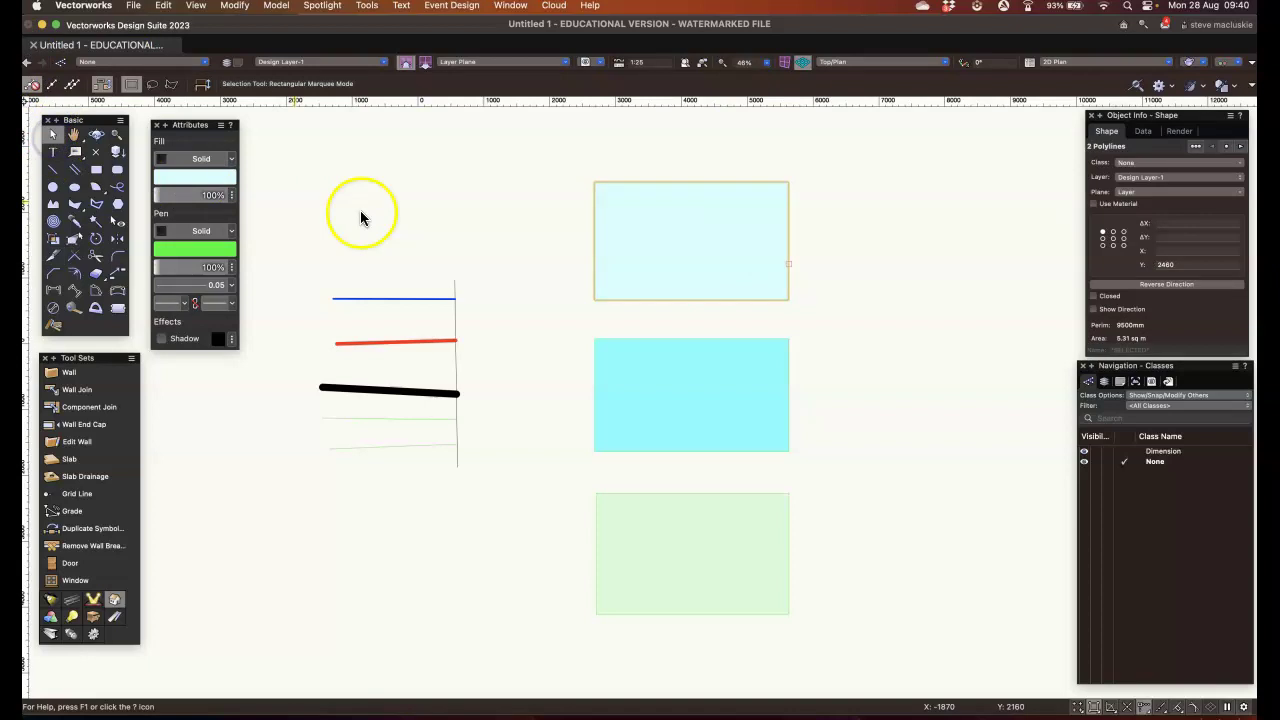
left_click(391, 191)
left_click_drag(706, 210, 800, 174)
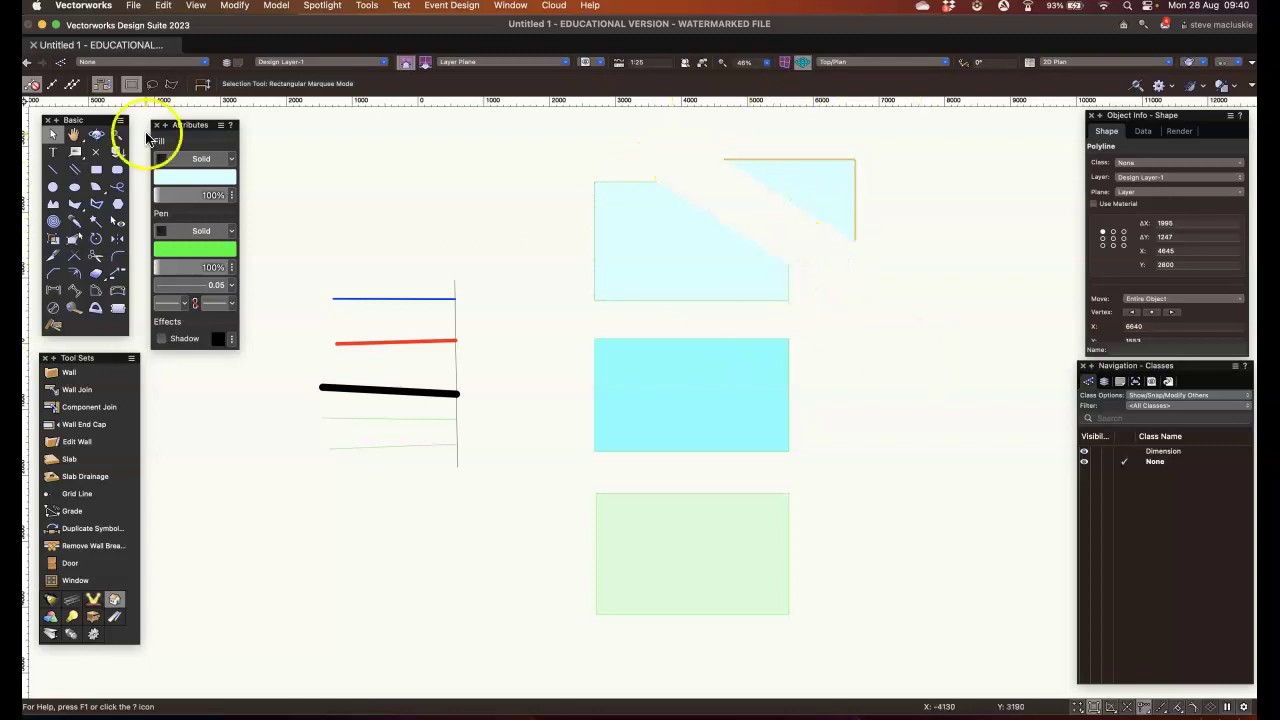
- Cut the middle cyan rectangle diagonally using the Split tool's Line Split mode
left_click(53, 254)
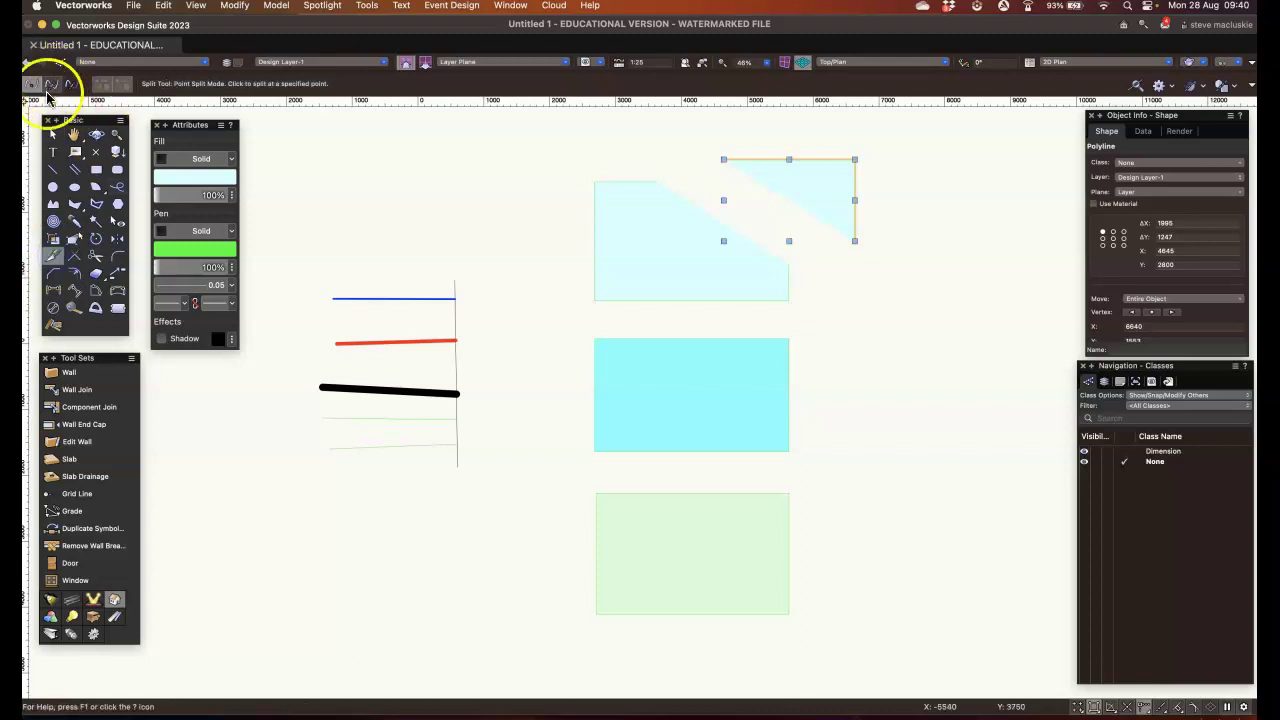
left_click(53, 134)
left_click(645, 355)
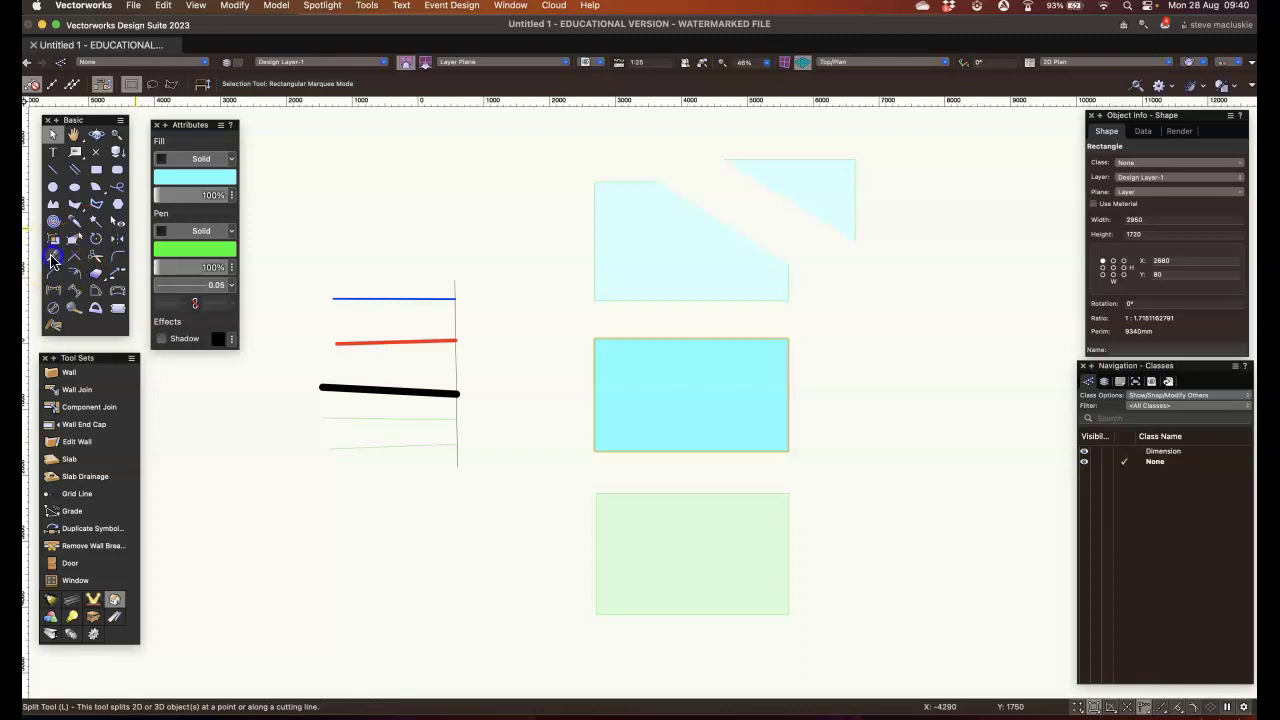
left_click(53, 258)
left_click(53, 85)
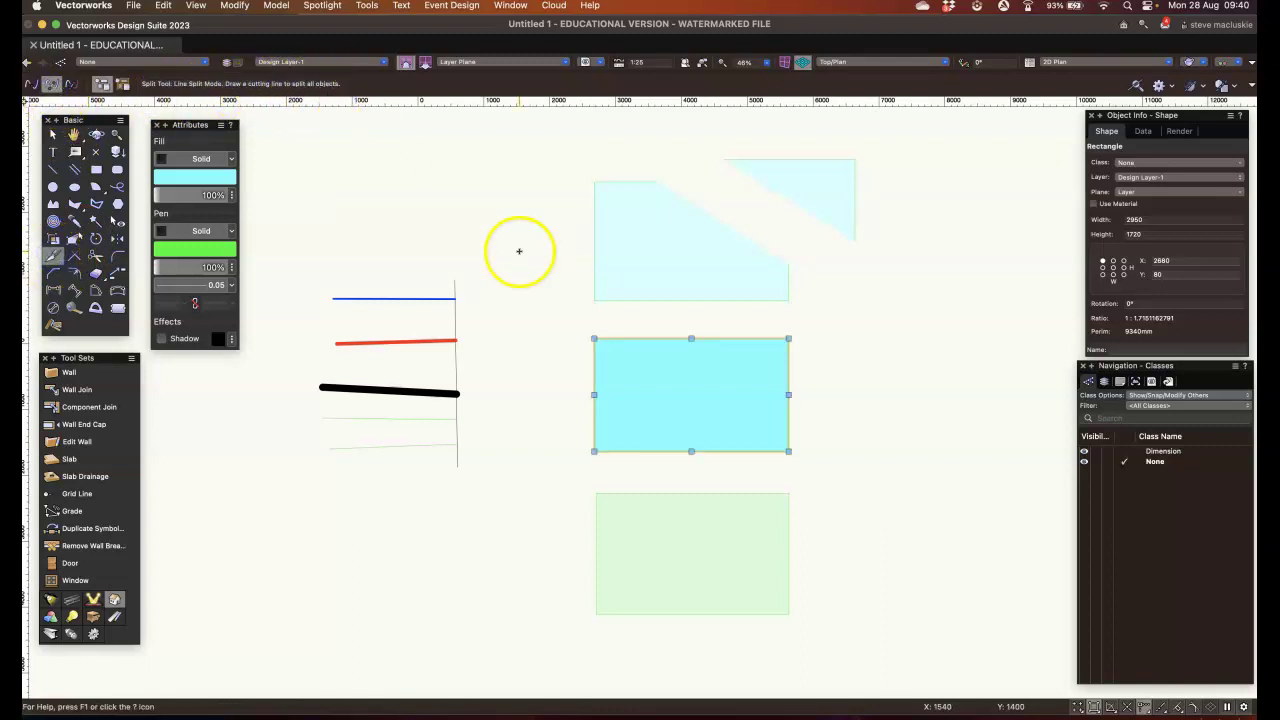
left_click(713, 318)
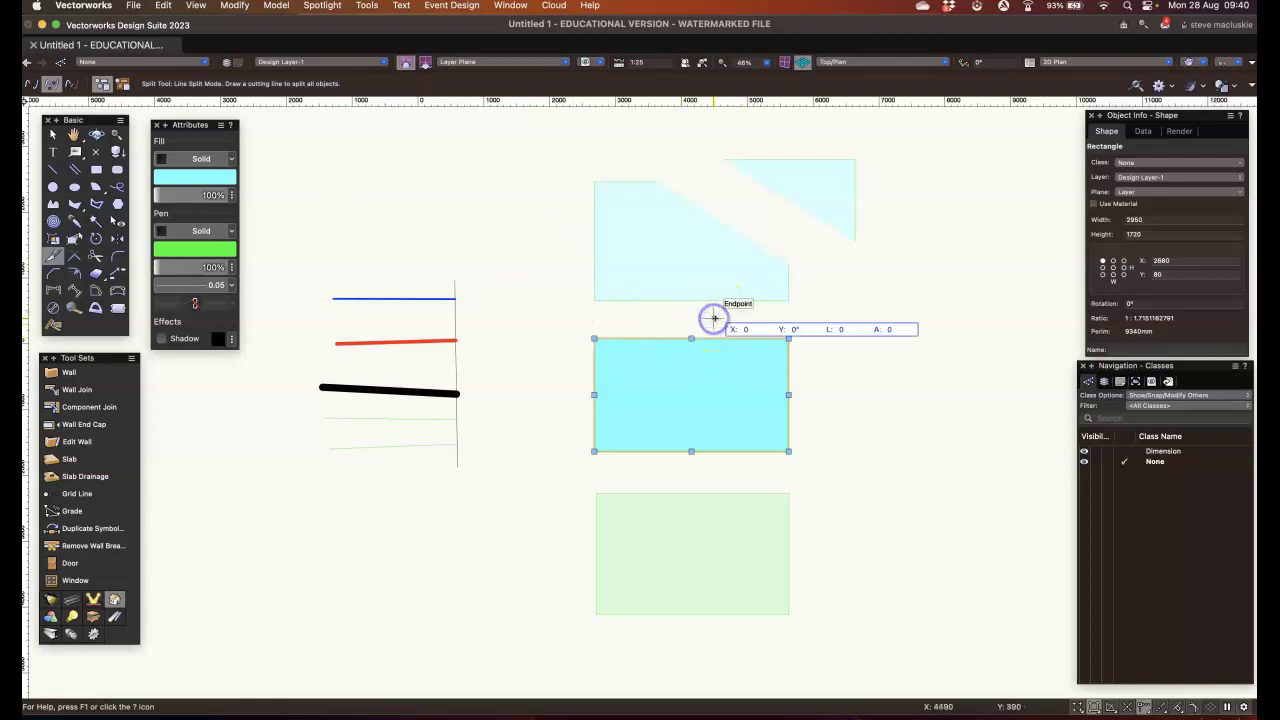
left_click(781, 476)
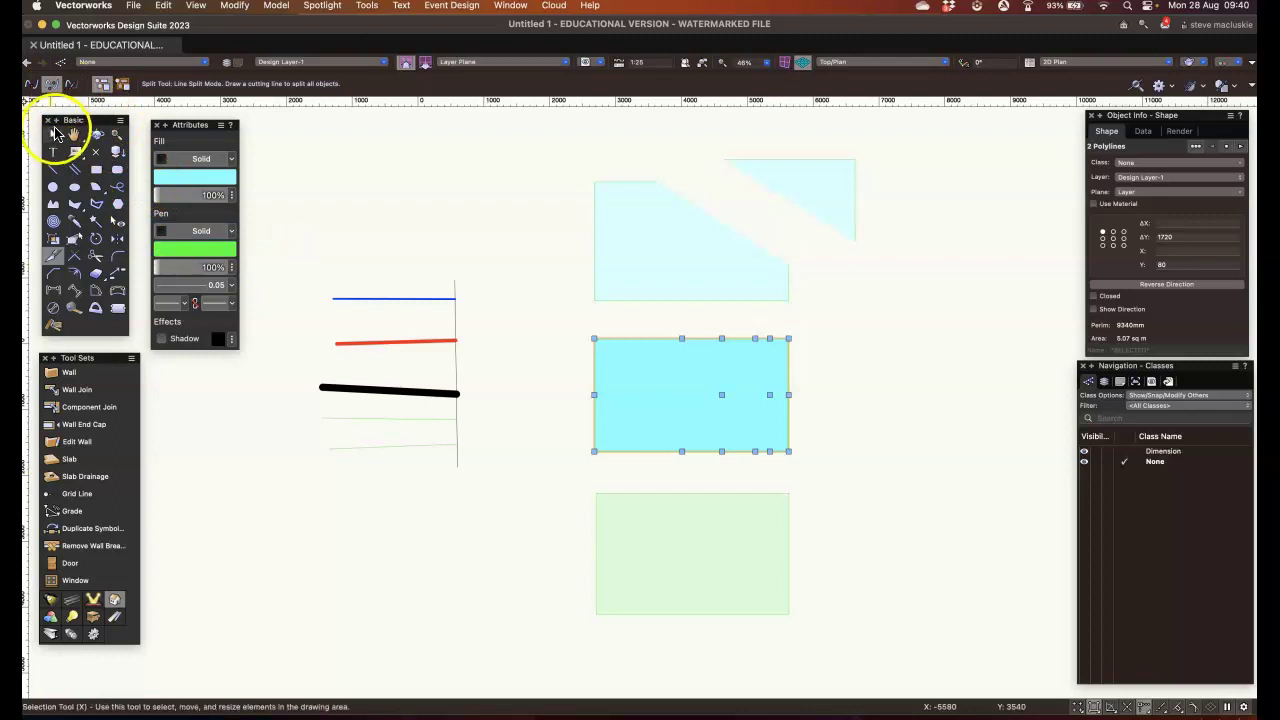
- Move the right-hand triangular piece slightly apart to the right
left_click(51, 137)
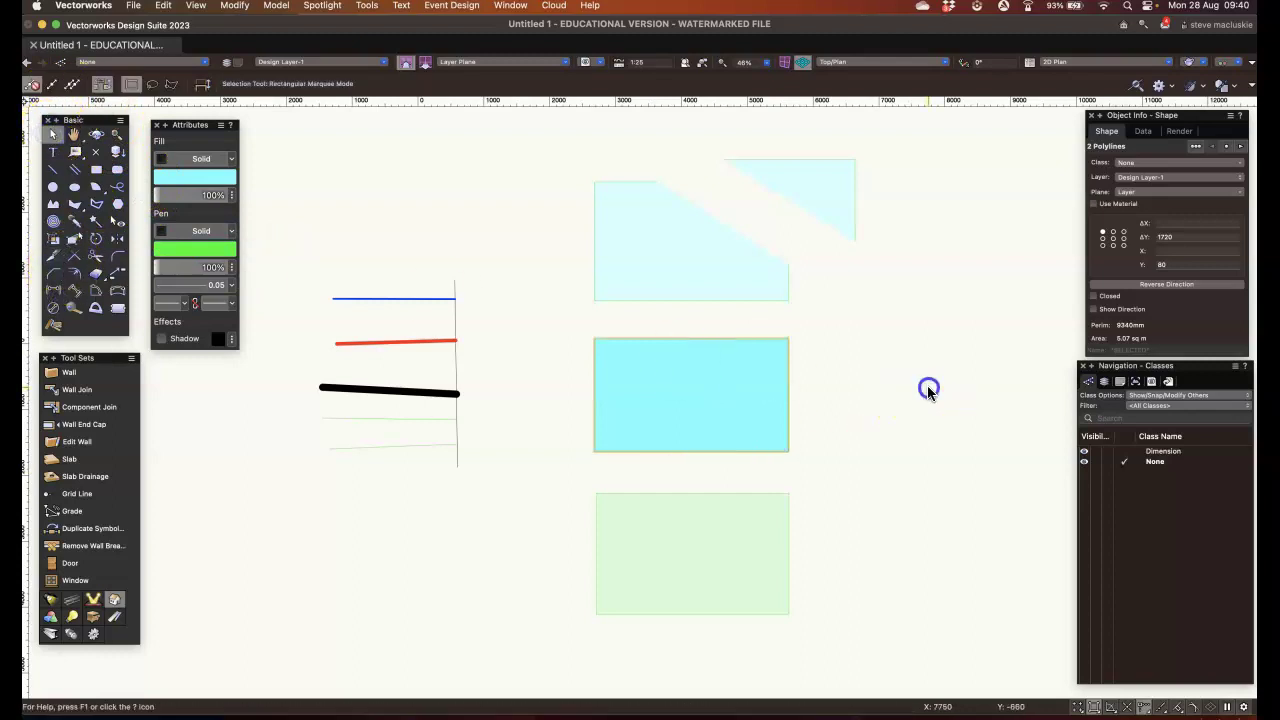
left_click(928, 391)
left_click_drag(789, 366, 846, 349)
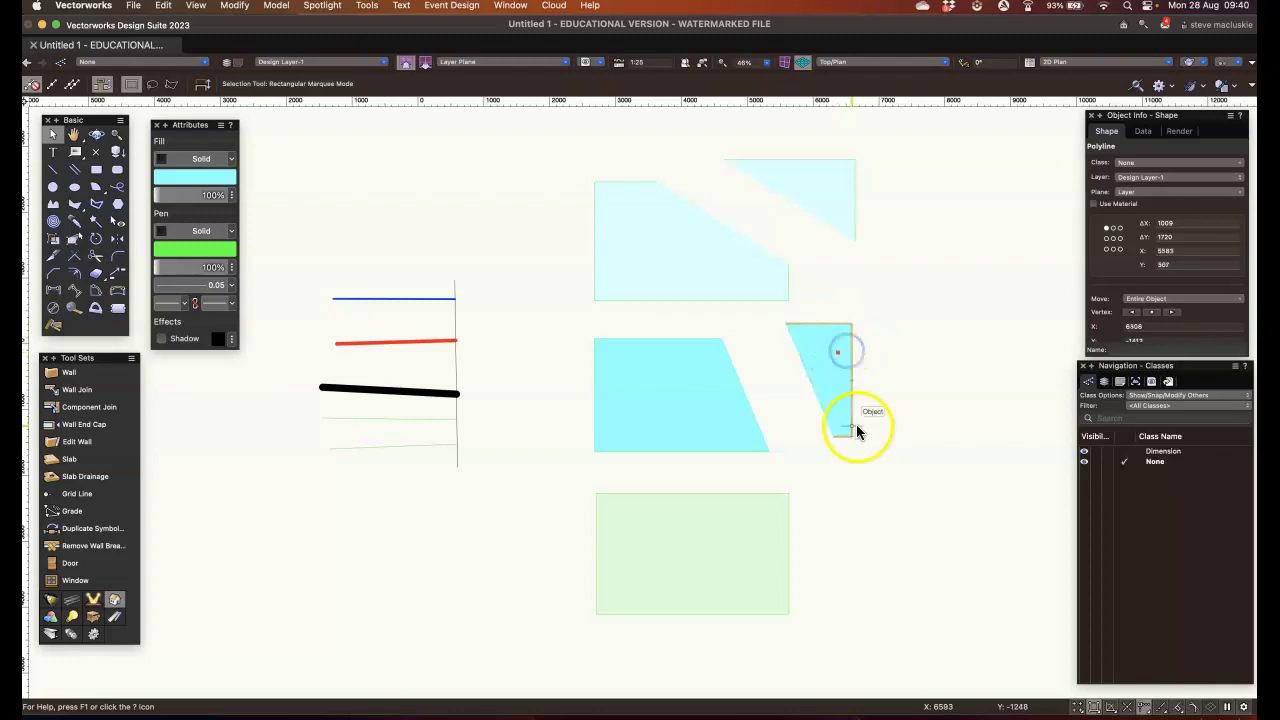
left_click(52, 258)
- Select the green rectangle and set the Split tool to Line Trim Mode
left_click(57, 137)
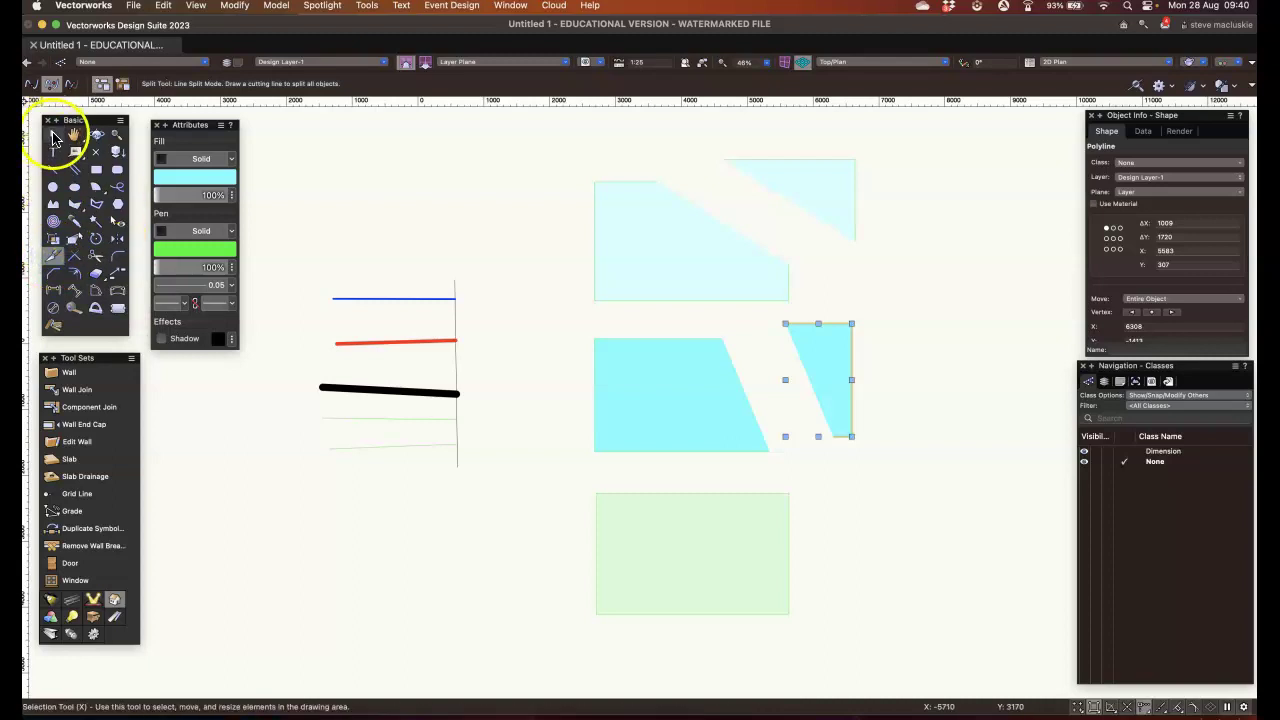
left_click(635, 403)
left_click(723, 531)
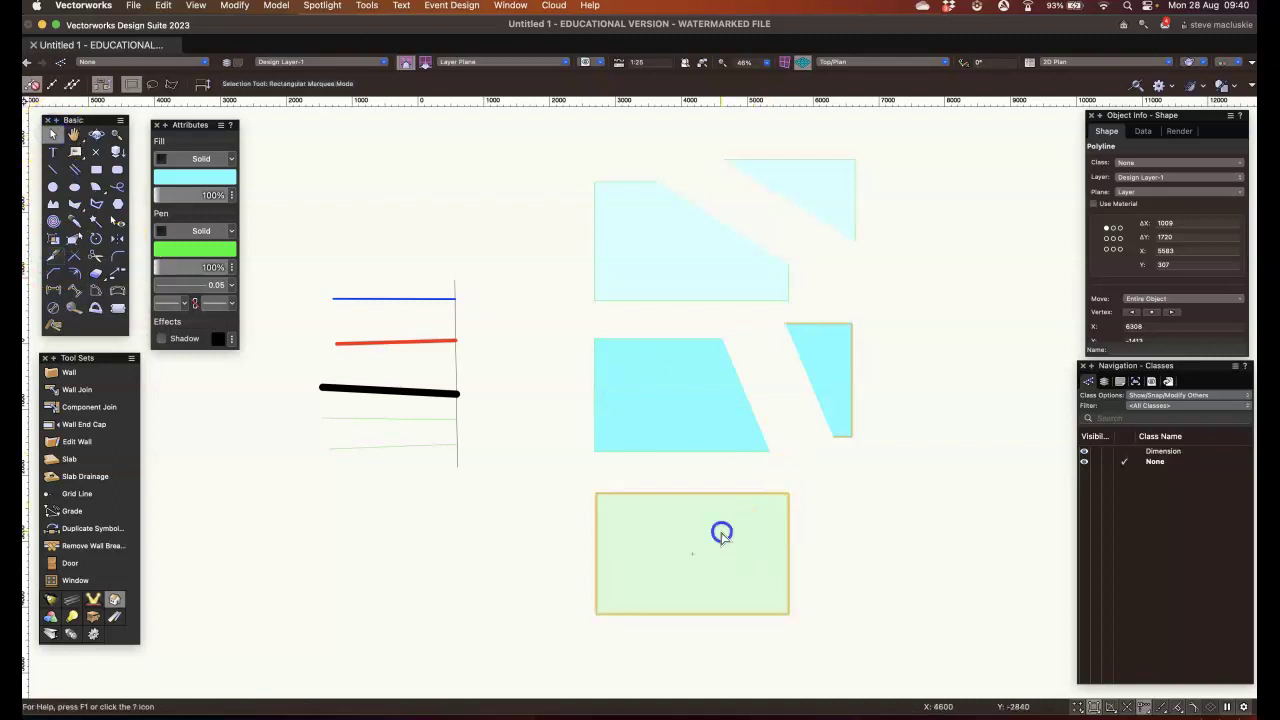
left_click(54, 259)
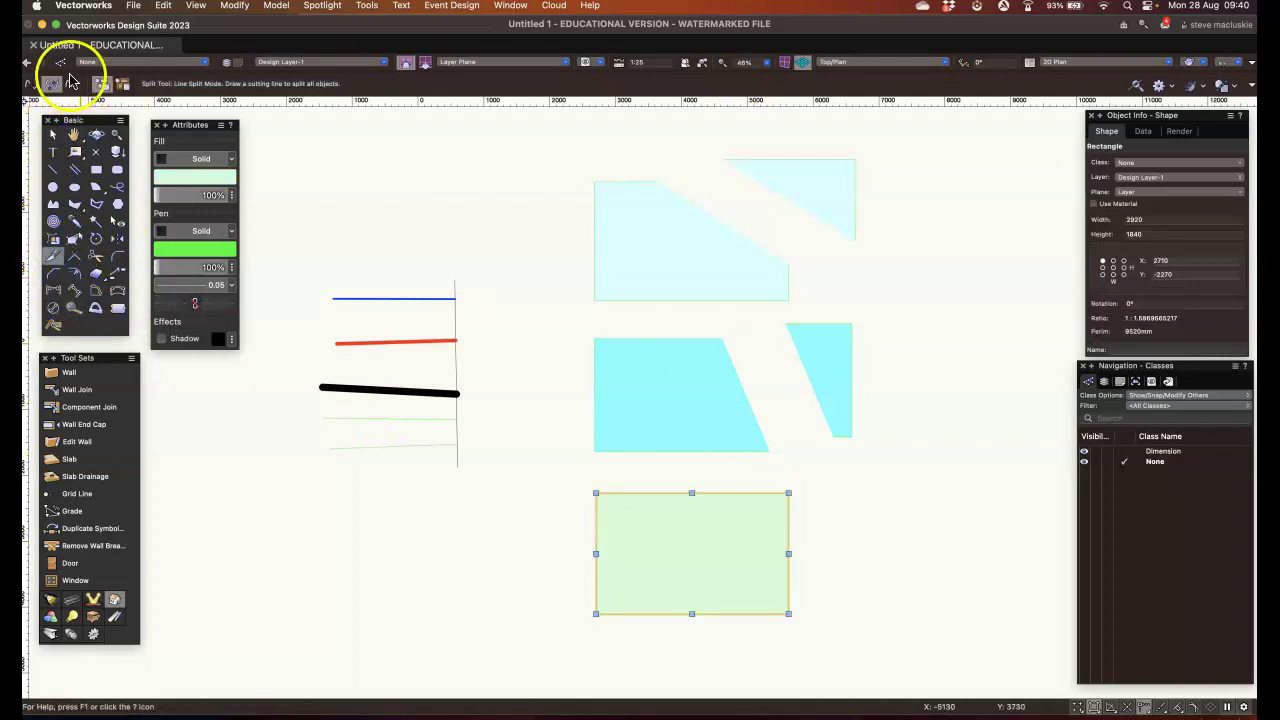
left_click(72, 84)
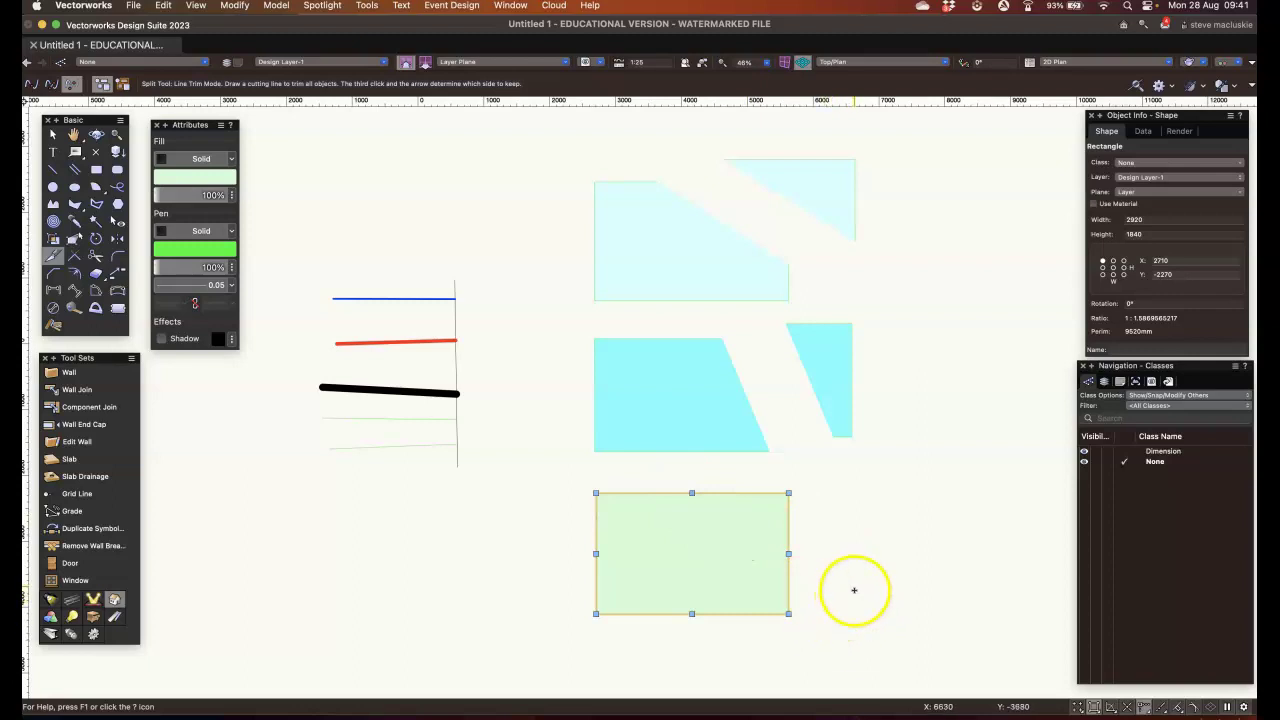
- Trim the green rectangle along a diagonal line, keeping its right-hand piece
middle_click_drag(857, 592, 814, 511)
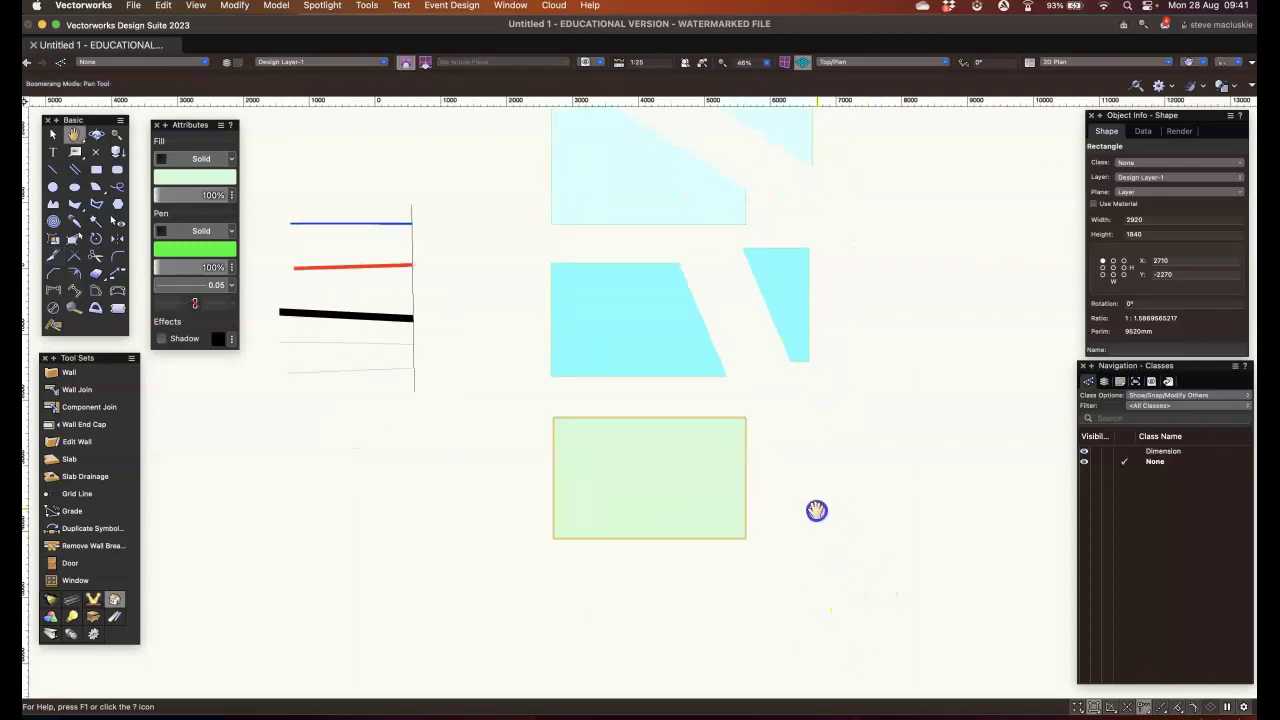
scroll(804, 513, "up", 2)
scroll(804, 513, "up", 1)
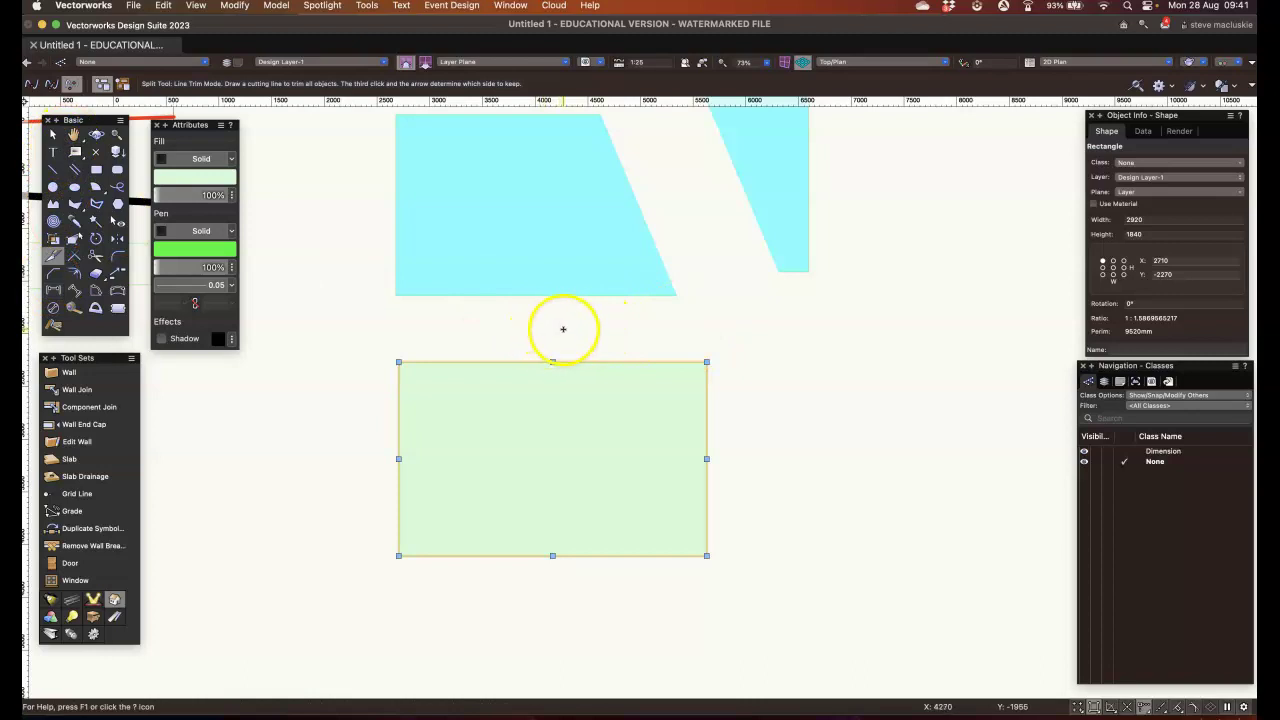
left_click(563, 328)
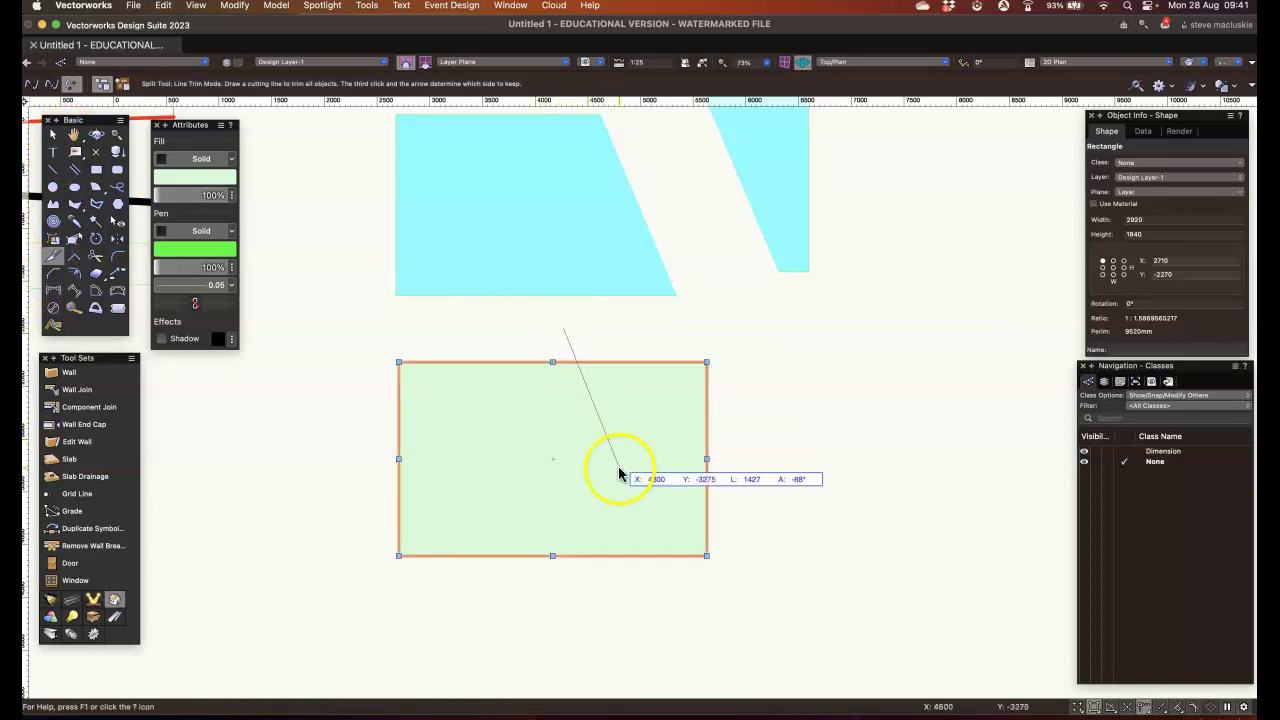
left_click(689, 586)
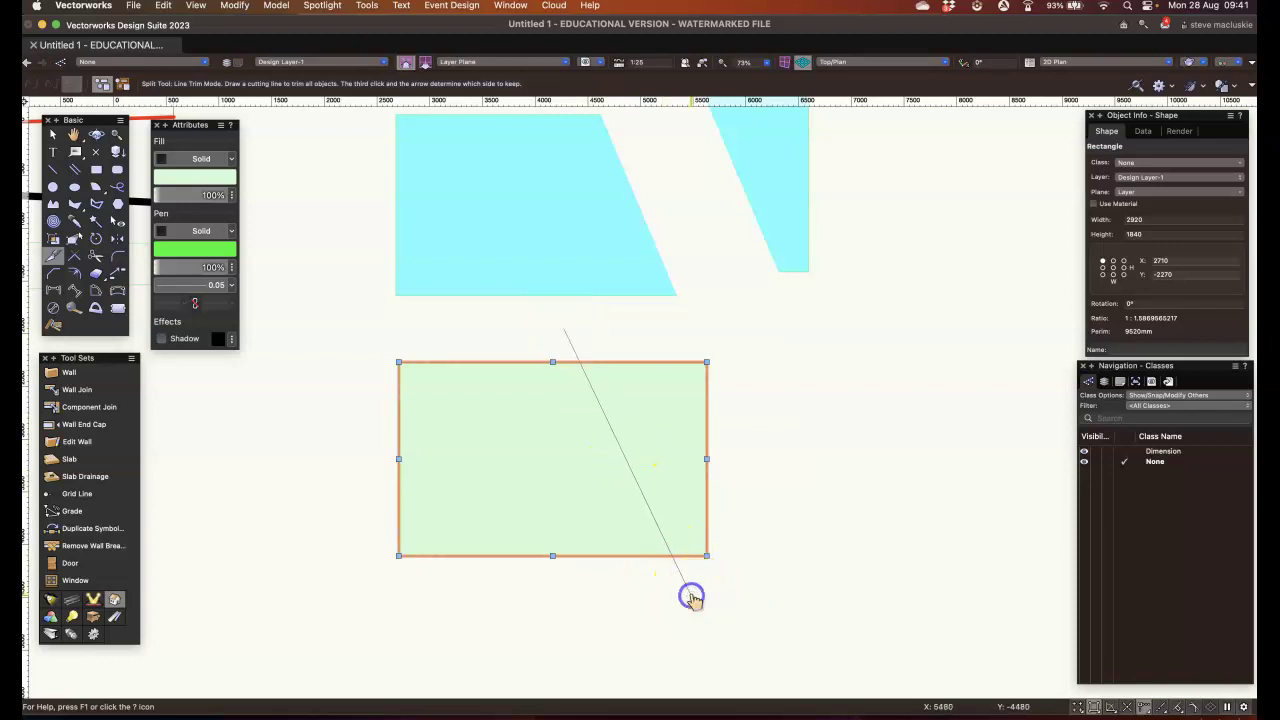
mouse_move(634, 471)
left_mouse_down()
mouse_move(626, 483)
mouse_move(651, 486)
mouse_move(618, 498)
mouse_move(654, 486)
mouse_move(606, 508)
mouse_move(666, 491)
mouse_move(602, 516)
mouse_move(678, 489)
left_mouse_up()
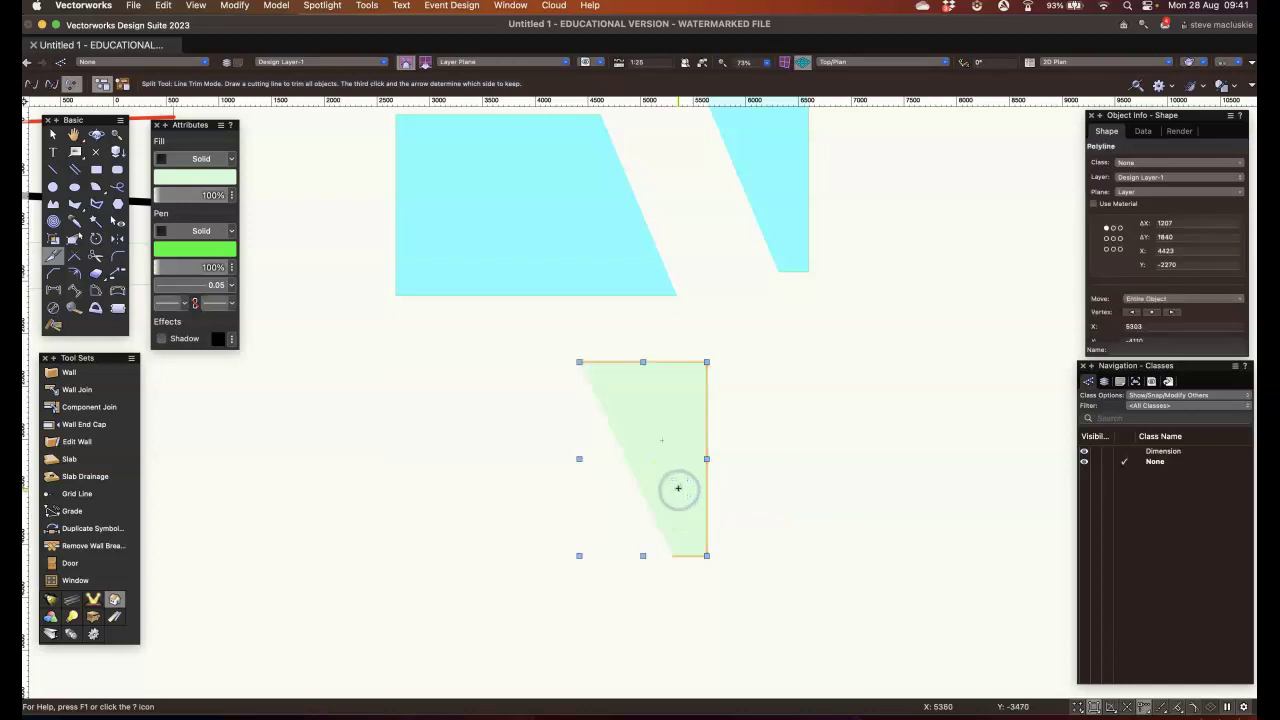
left_click(53, 134)
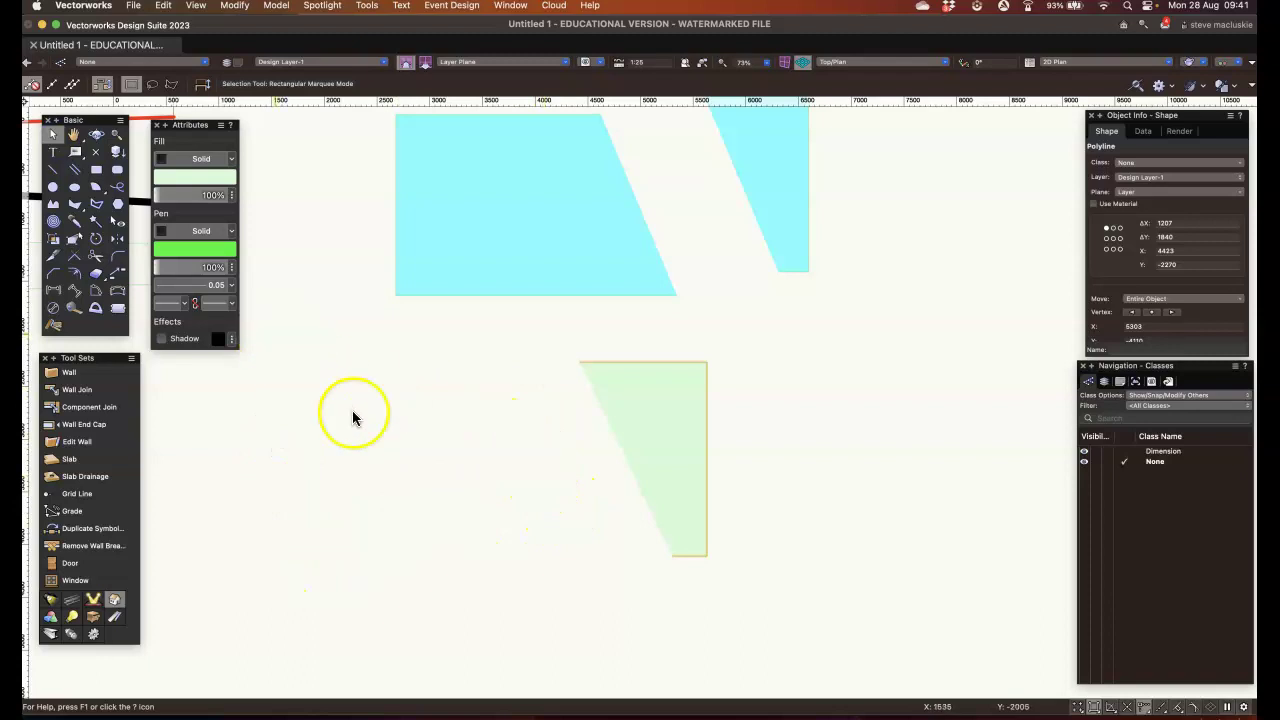
- Deselect the green piece and zoom out with Fit to Objects to show all lines and pieces
scroll(409, 426, "down", 3)
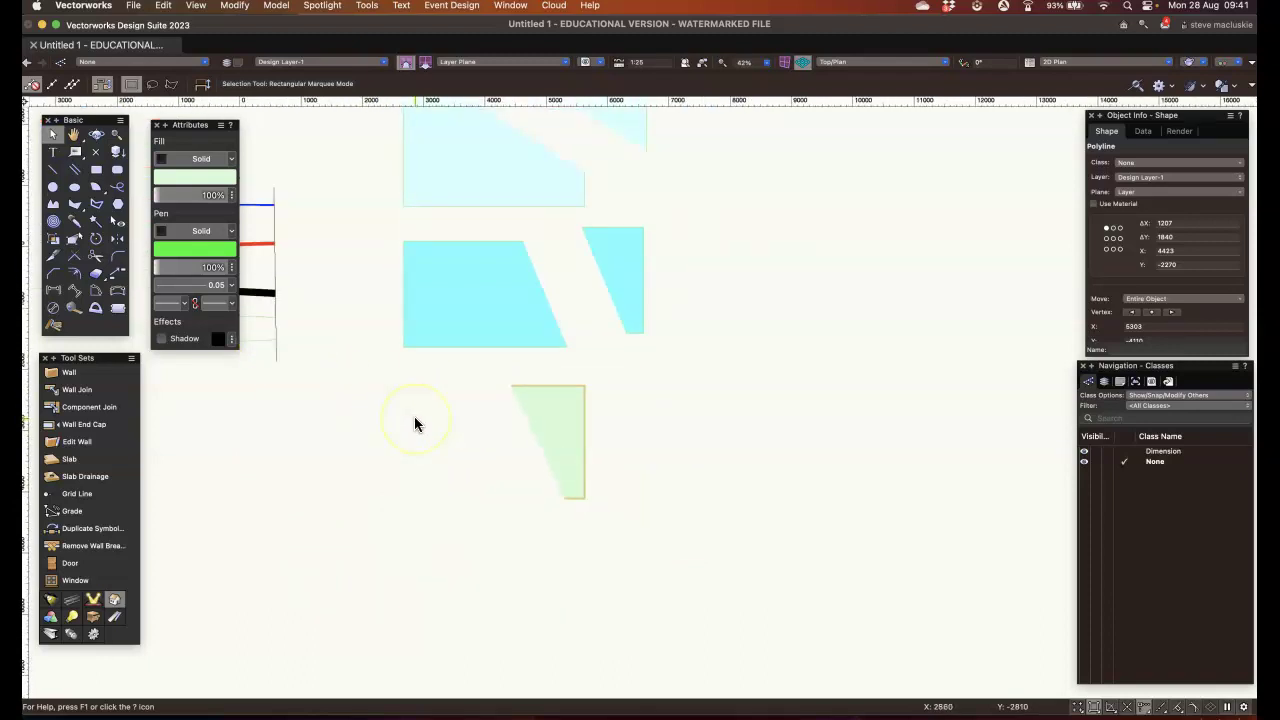
scroll(415, 423, "down", 2)
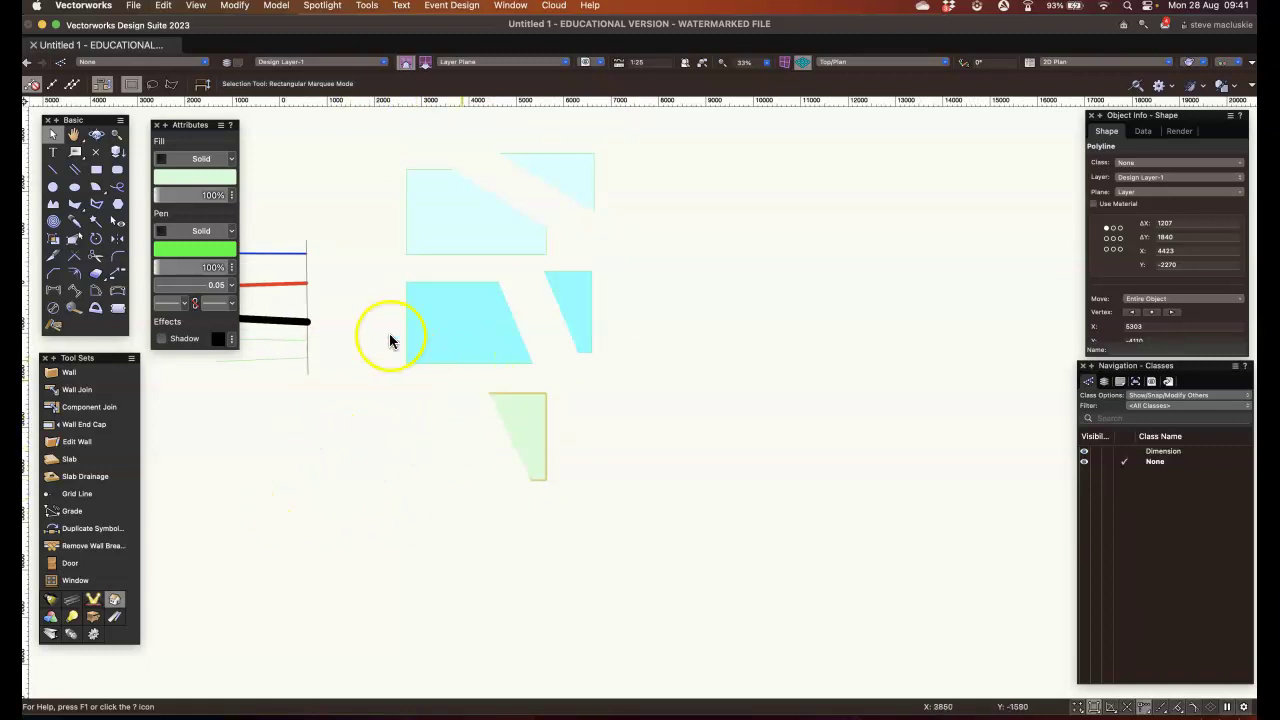
left_click(366, 406)
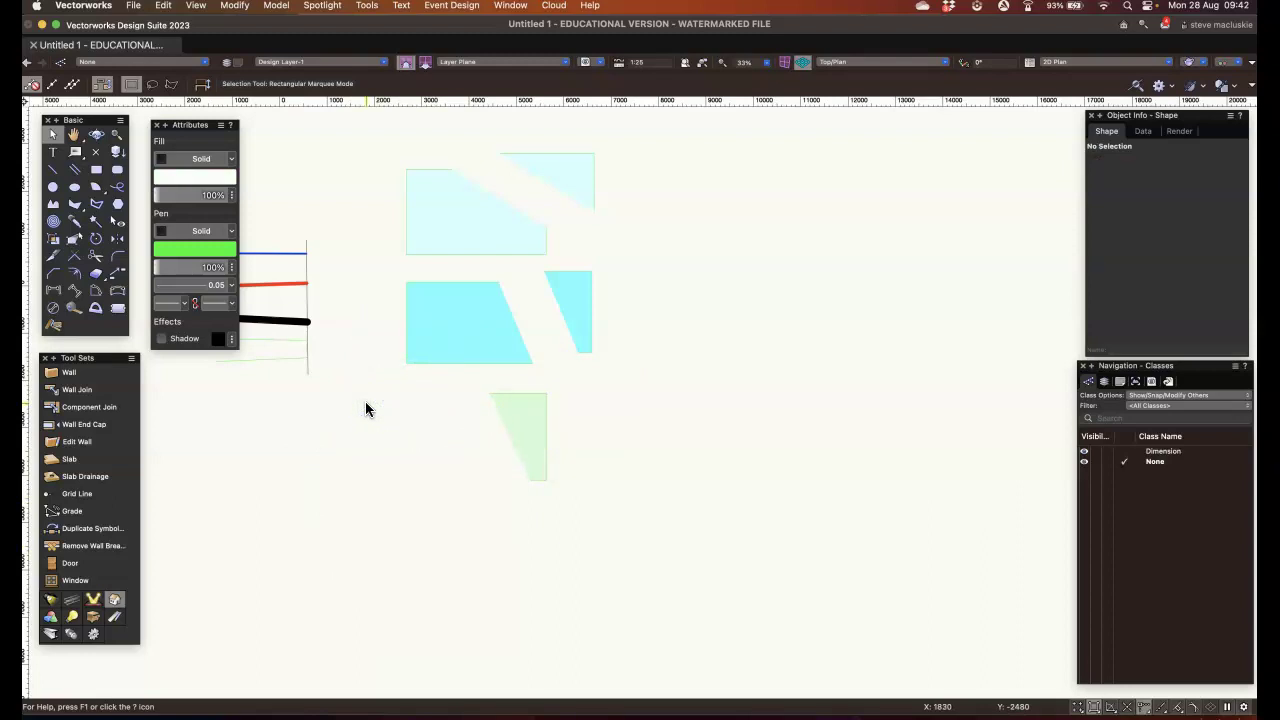
scroll(400, 326, "down", 10)
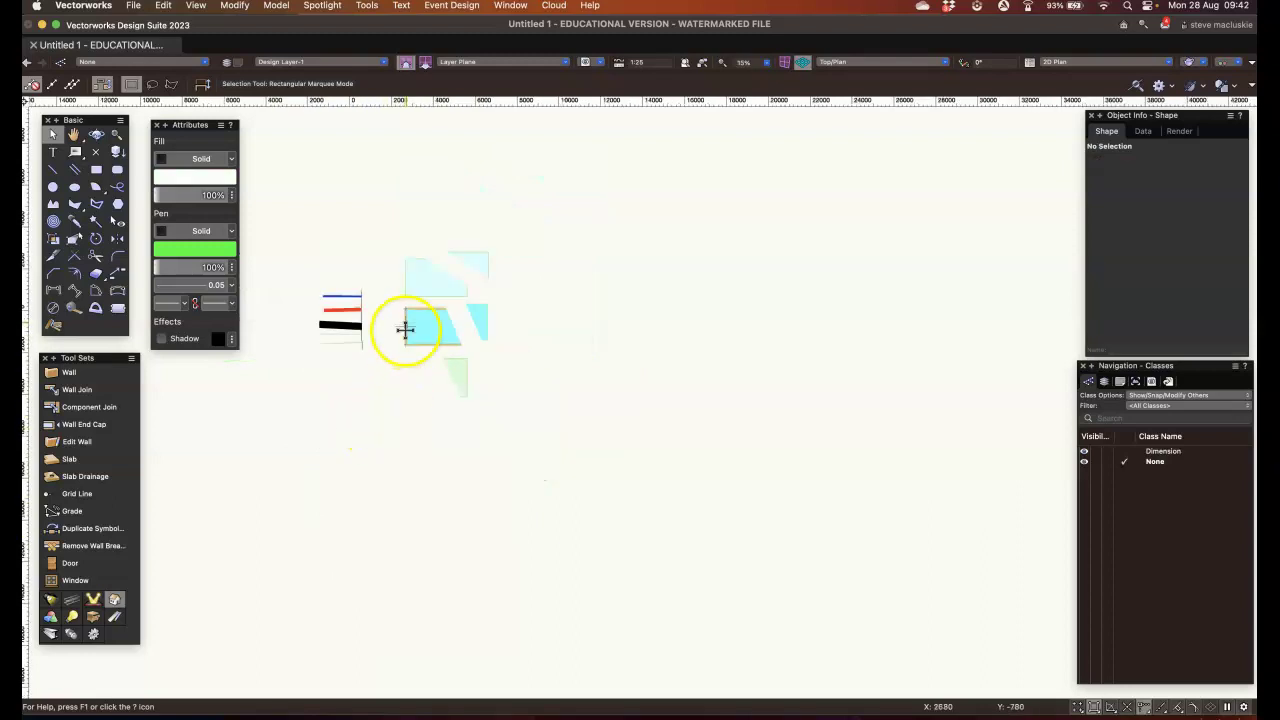
scroll(421, 314, "up", 6)
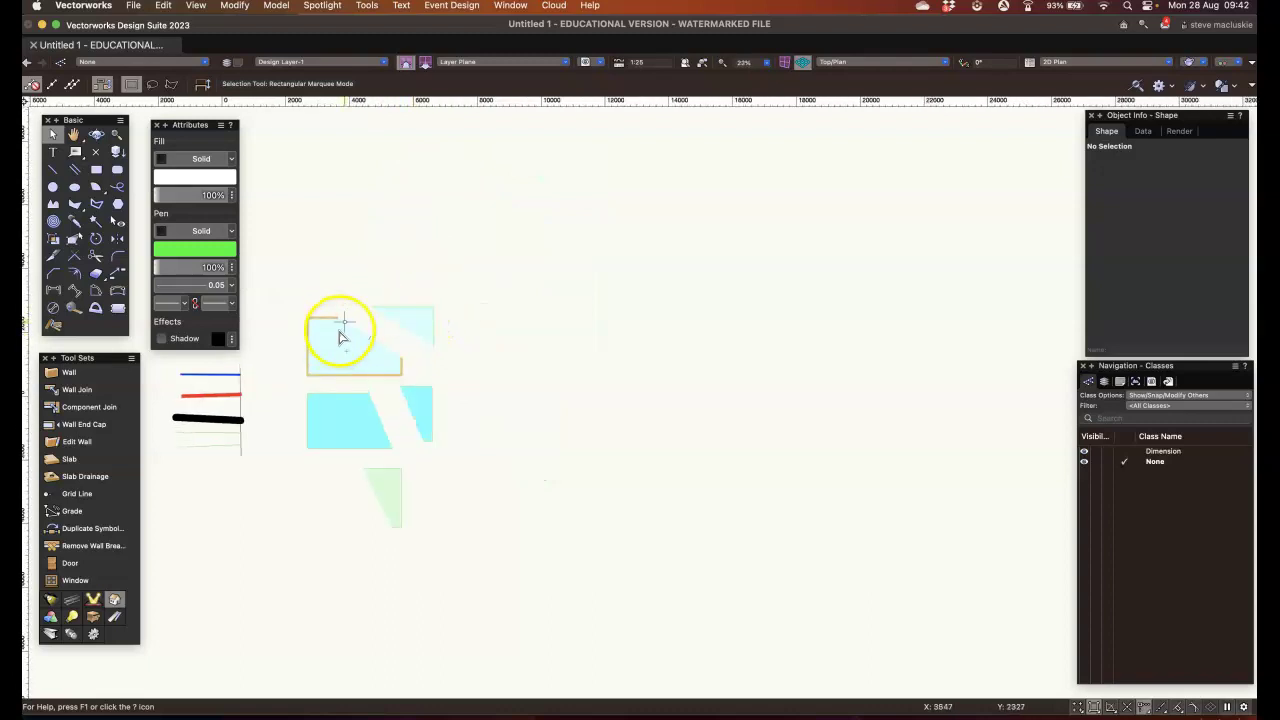
scroll(660, 110, "down", 3)
left_click(702, 63)
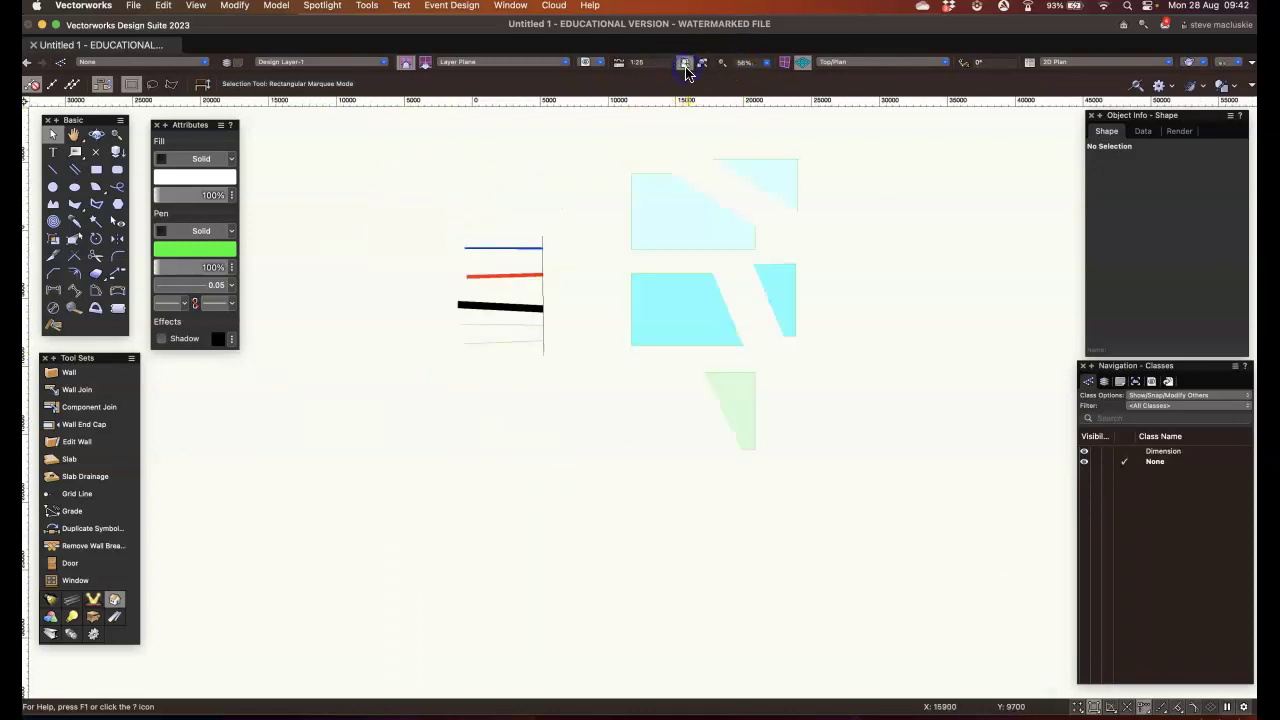
left_click(702, 63)
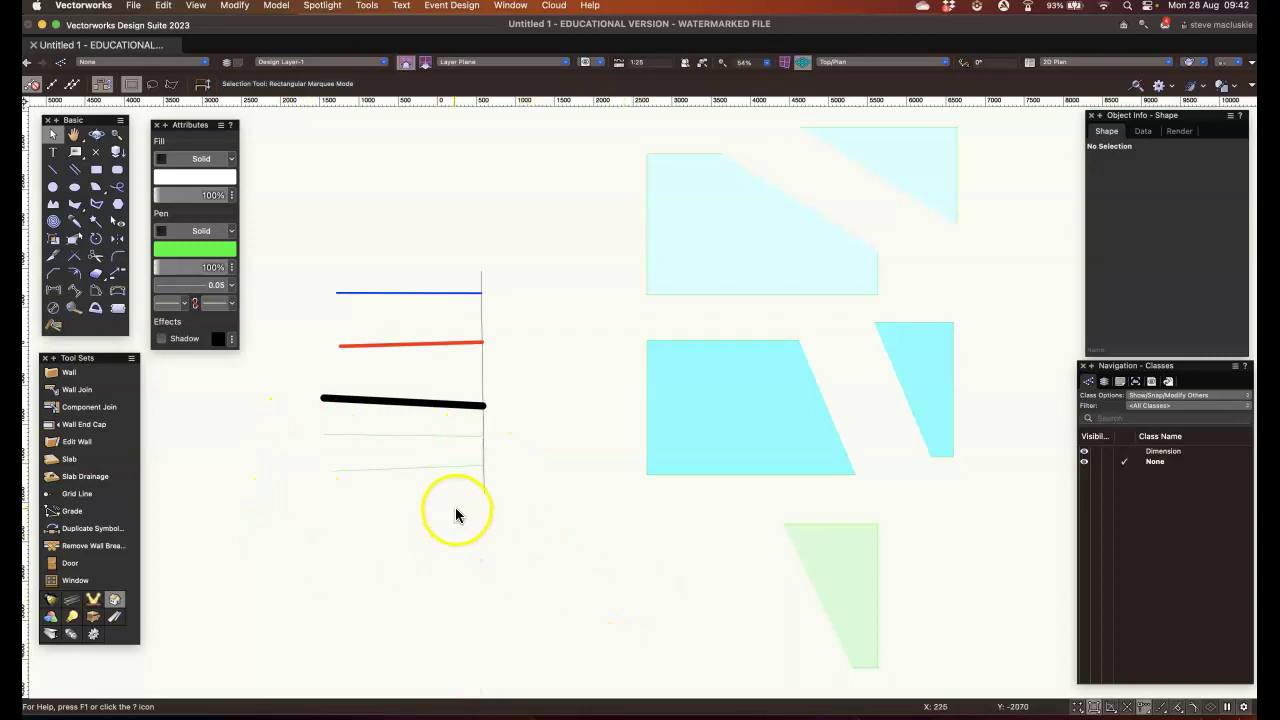
scroll(416, 337, "down", 2)
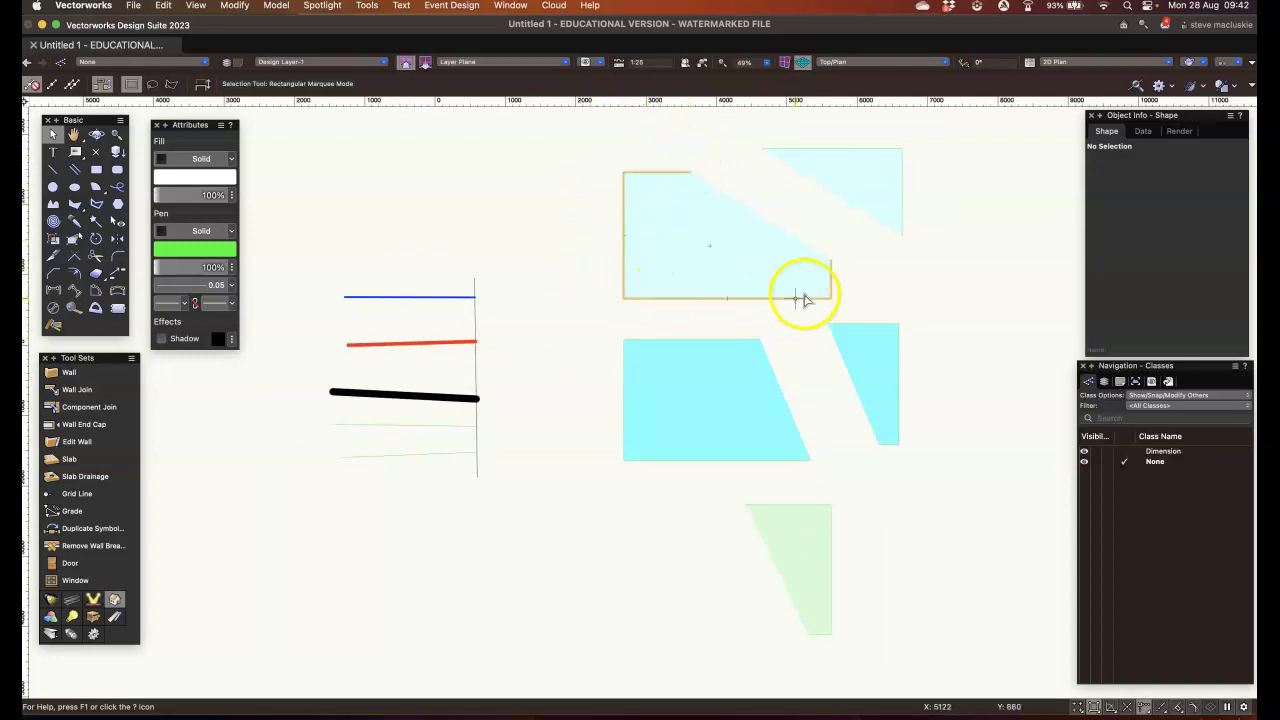
scroll(690, 362, "up", 1)
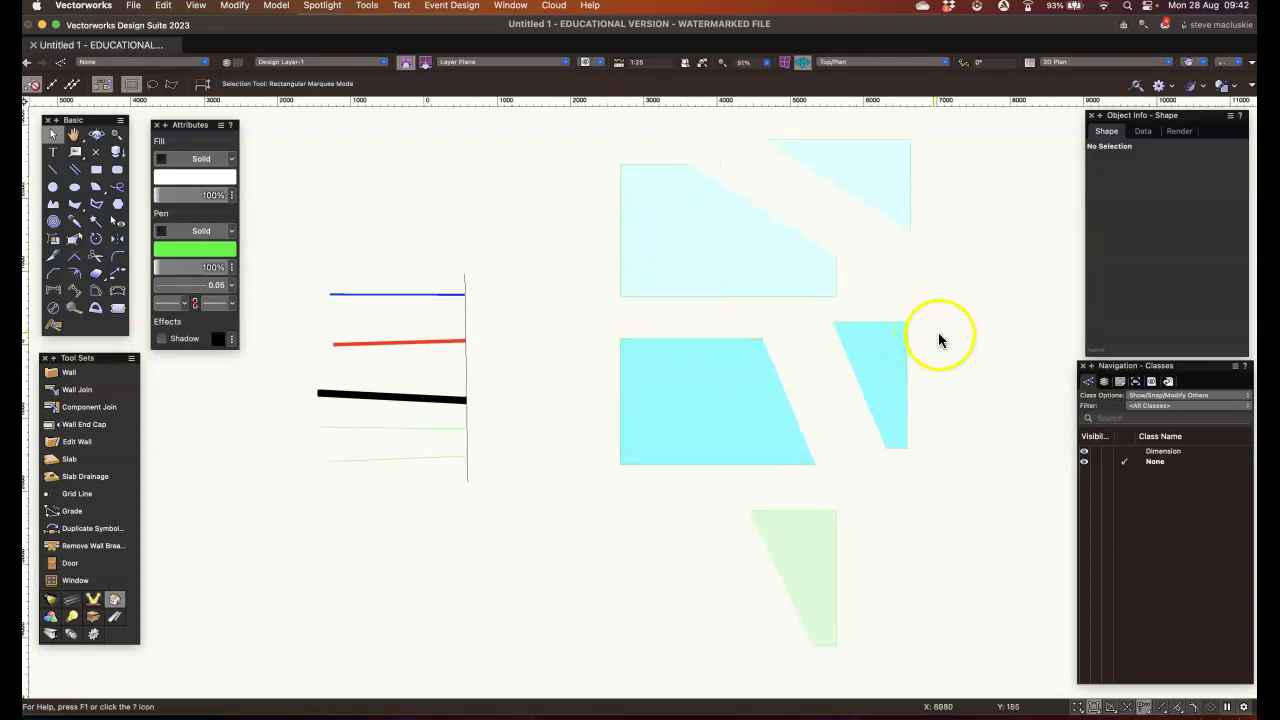